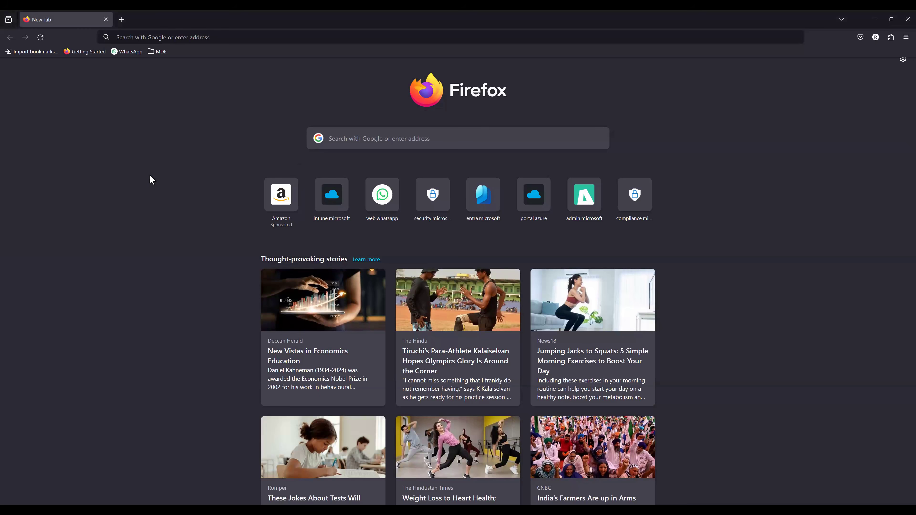
# - Open the Microsoft Intune admin center and go to the Devices overview
pyautogui.click(333, 198)
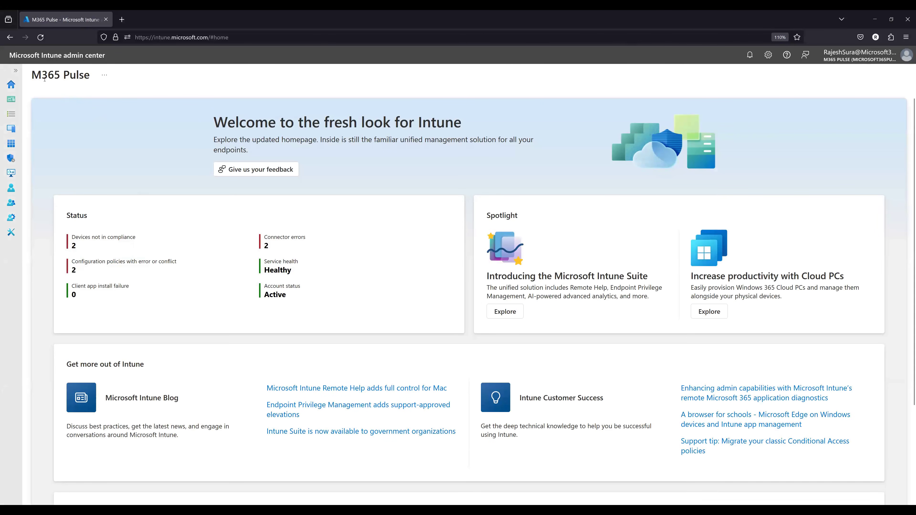
pyautogui.click(11, 71)
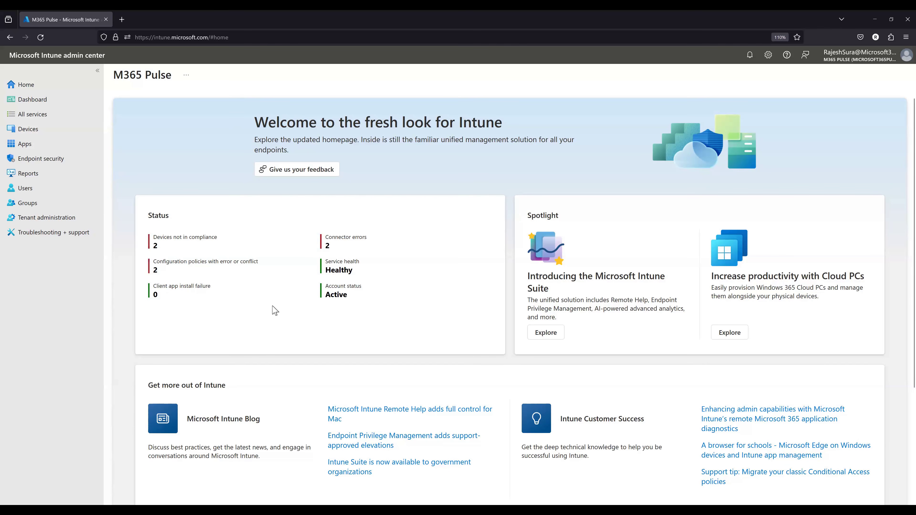
pyautogui.click(27, 129)
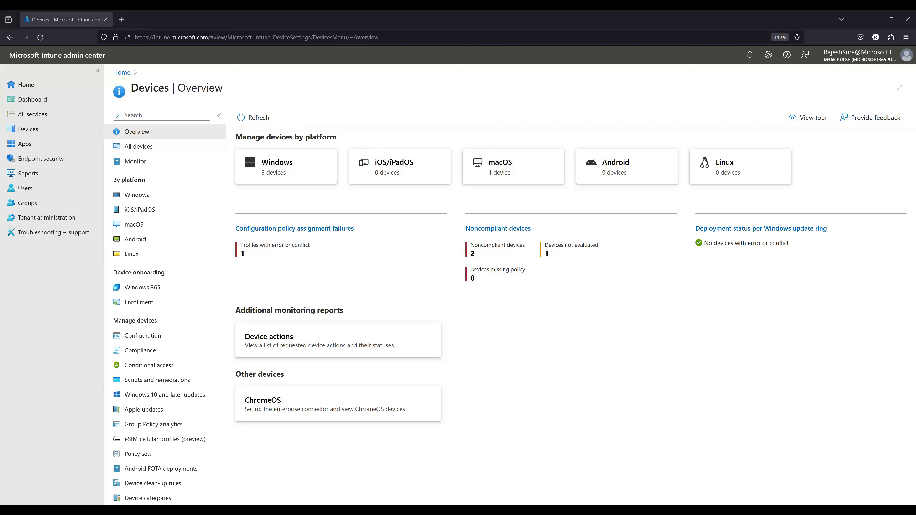
# - Search the web in a new tab for Intune USB drive encryption
pyautogui.hotkey('ctrl', 't')
pyautogui.write('USE')
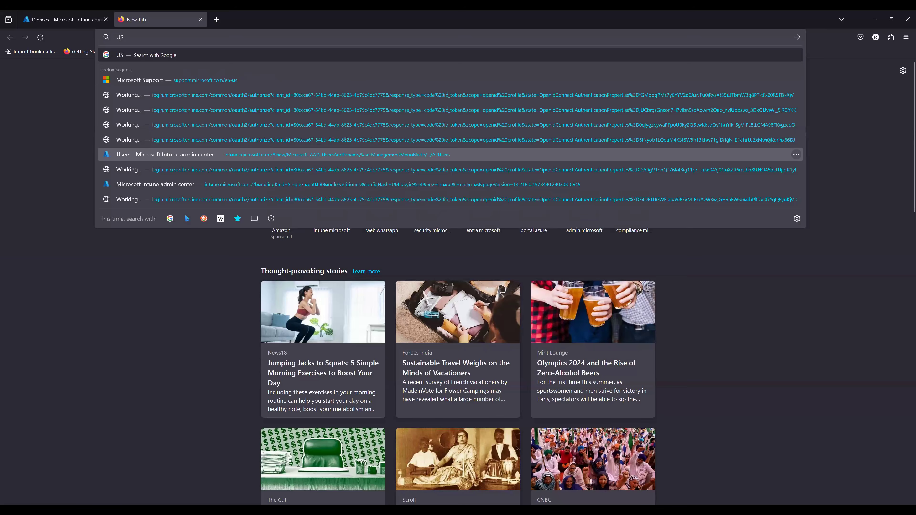
pyautogui.press('BackSpace')
pyautogui.press('BackSpace')
pyautogui.press('BackSpace')
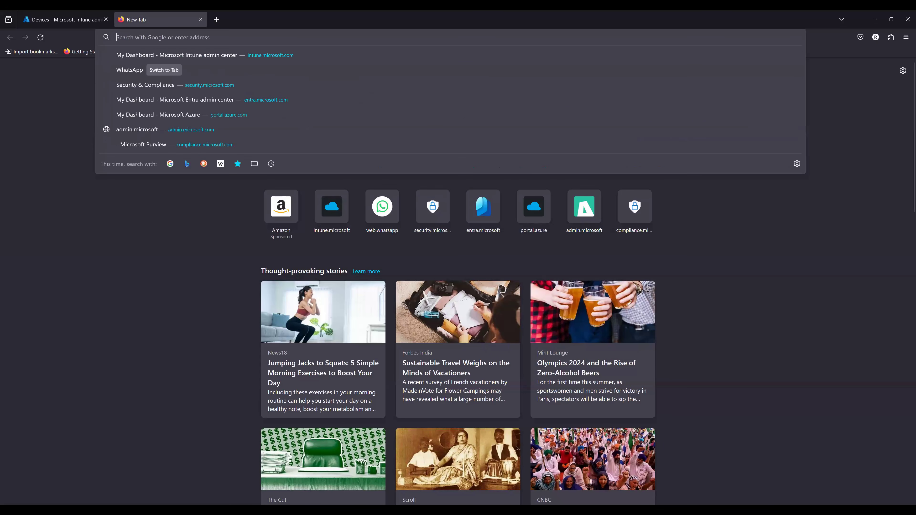
pyautogui.write('Intuen USB drive')
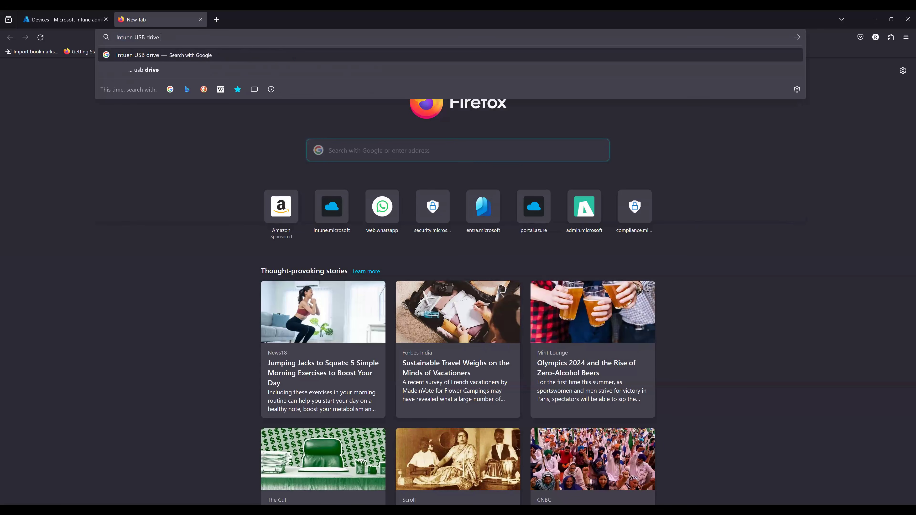
pyautogui.write(' encryption')
pyautogui.press('Return')
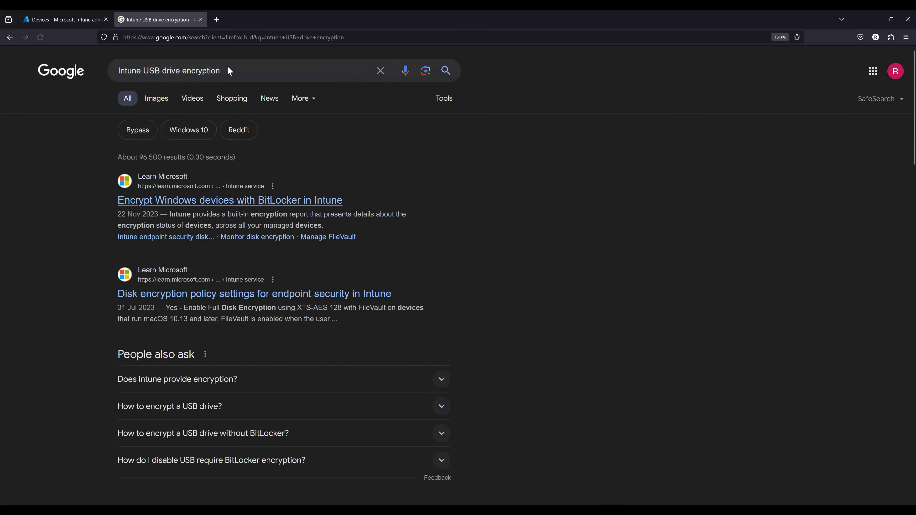
# - Add "free space" to the search and open the BitLocker encryption article and the LinkedIn post on disabling unprotected USB drives
pyautogui.click(243, 71)
pyautogui.write('free space')
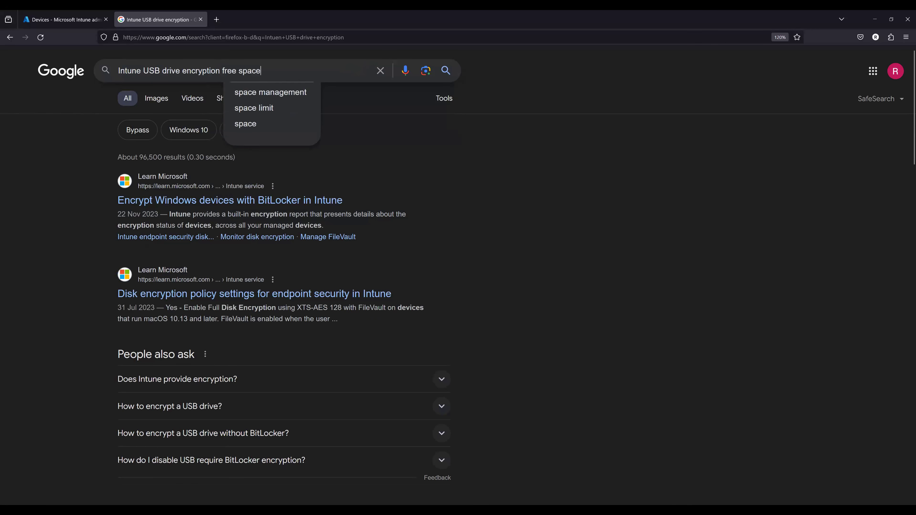
pyautogui.press('Return')
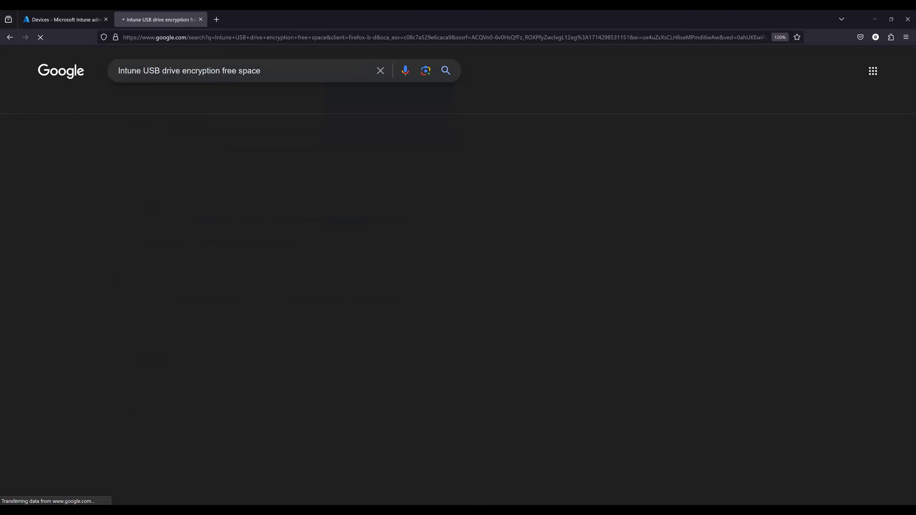
pyautogui.middleClick(244, 175)
pyautogui.scroll(-4, 518, 353)
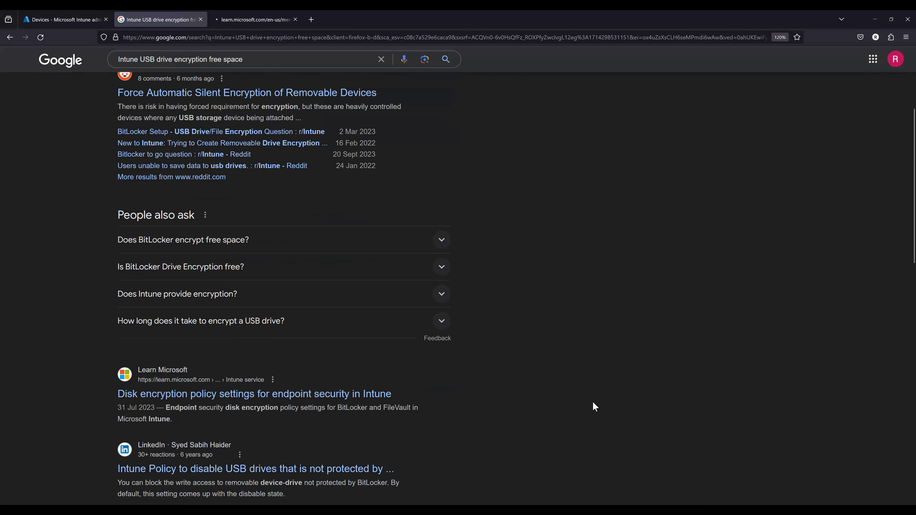
pyautogui.scroll(-4, 593, 401)
pyautogui.click(218, 308)
# - Back in Intune, start a new device configuration policy for Windows 10 and later using the Endpoint protection template
pyautogui.click(64, 19)
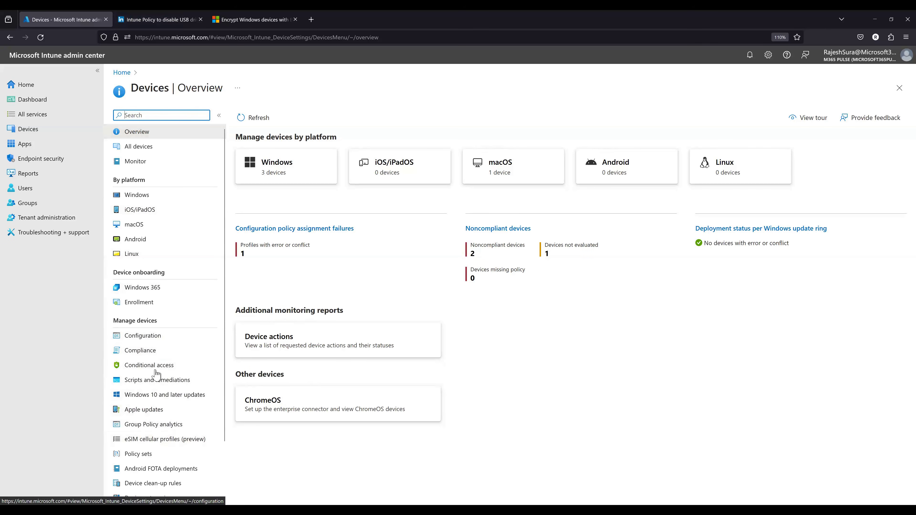
pyautogui.click(147, 338)
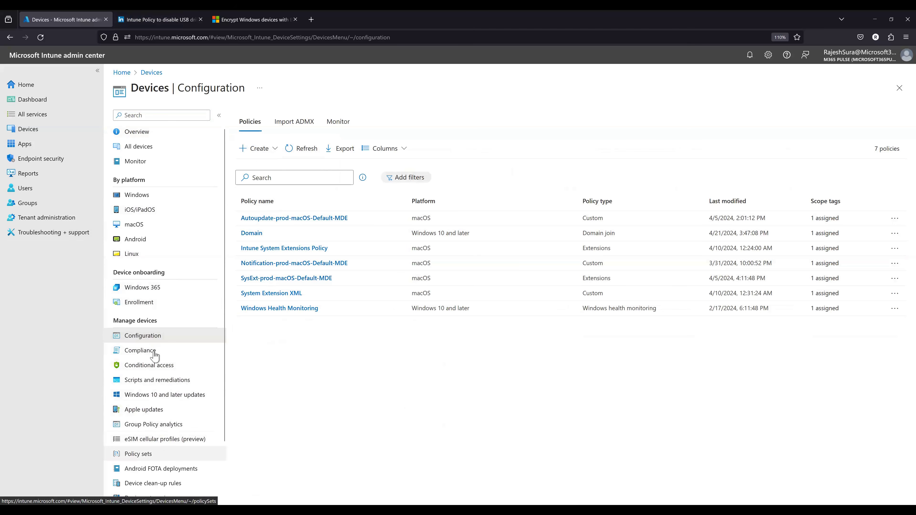
pyautogui.click(264, 150)
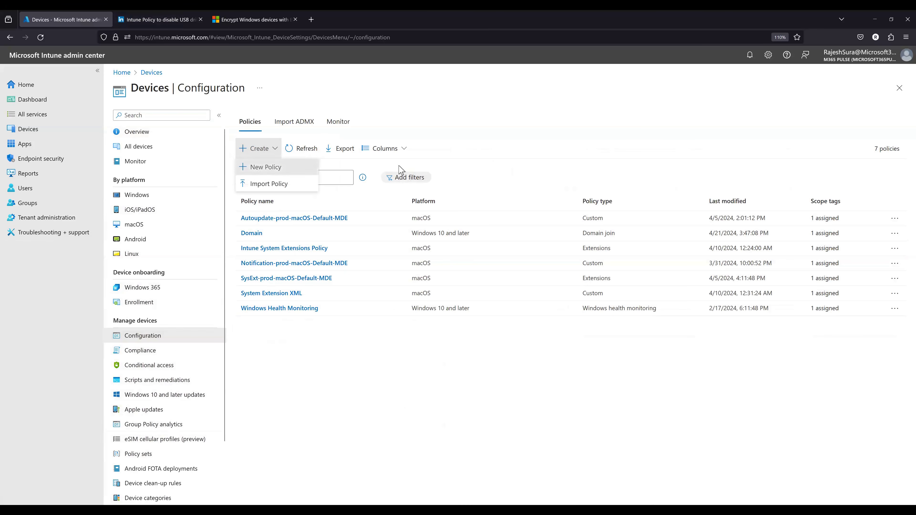
pyautogui.click(263, 167)
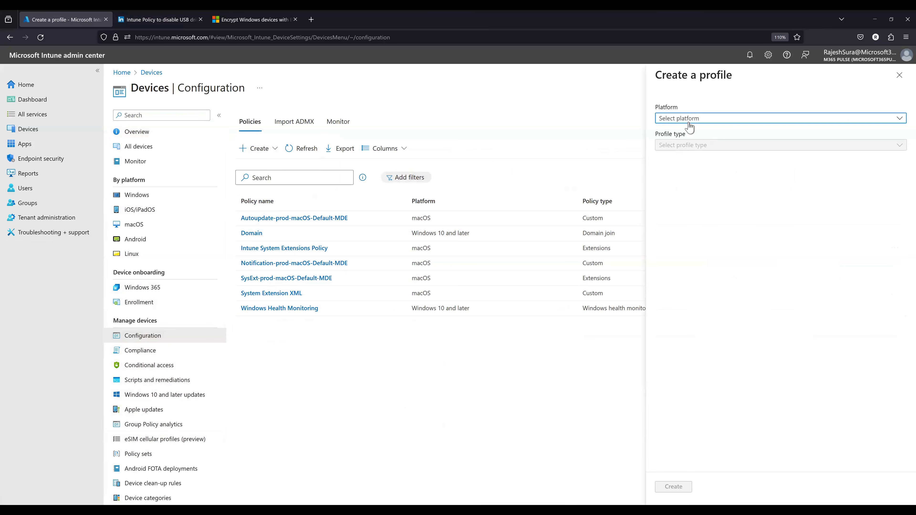
pyautogui.click(687, 119)
pyautogui.click(685, 205)
pyautogui.click(687, 146)
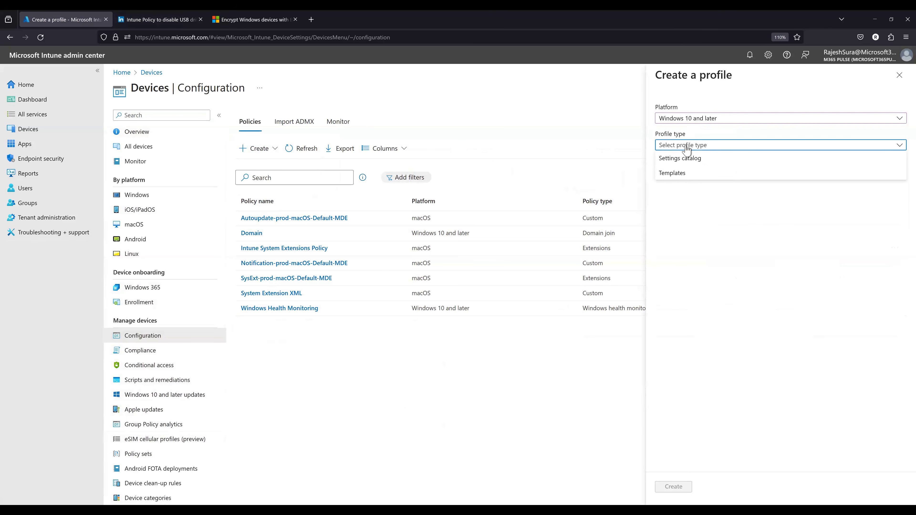
pyautogui.click(683, 179)
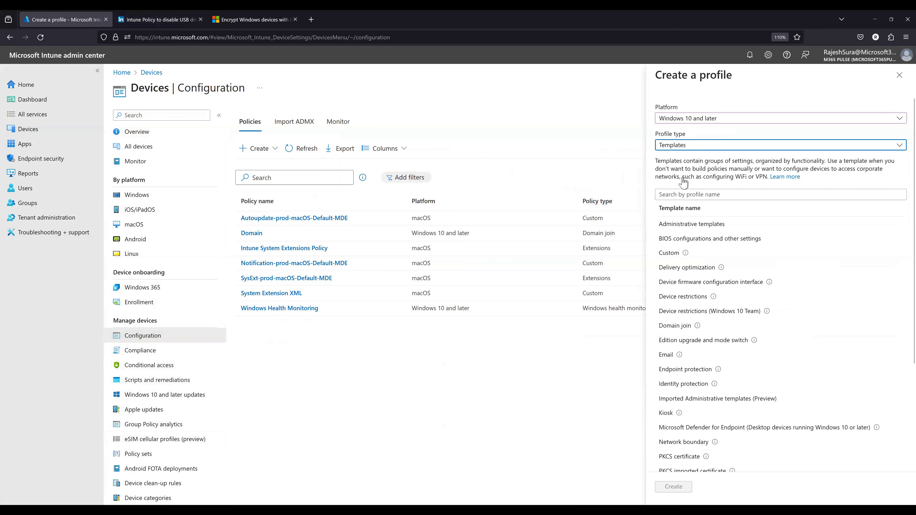
pyautogui.click(685, 370)
pyautogui.click(673, 486)
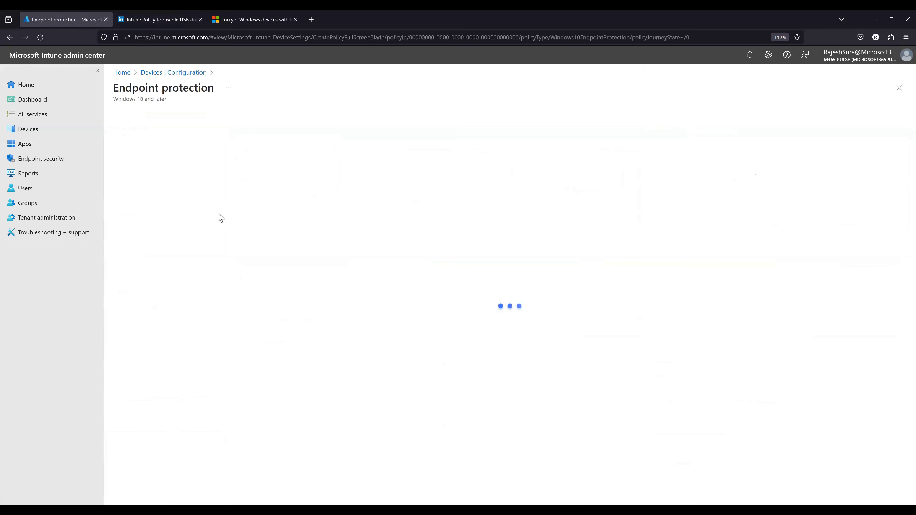
# - Name the endpoint protection profile Test and continue to its configuration settings
pyautogui.click(242, 144)
pyautogui.write('T')
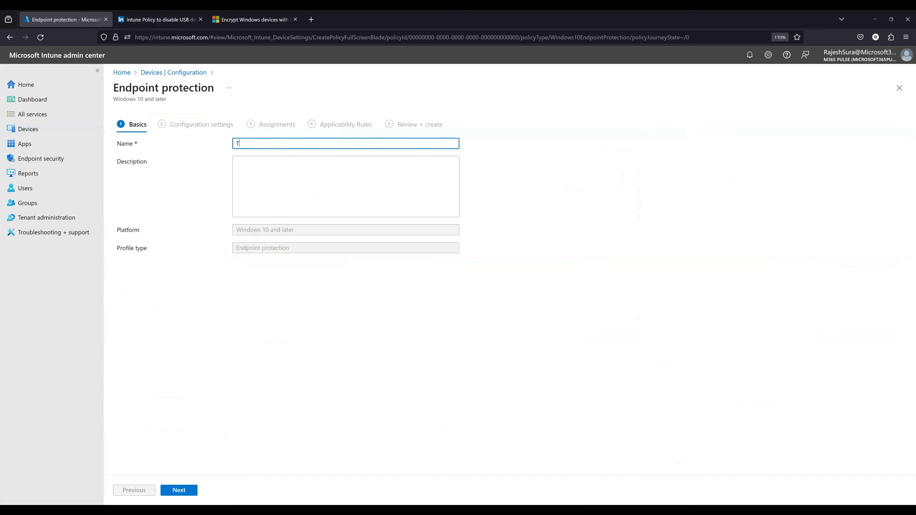
pyautogui.write('est')
pyautogui.click(184, 491)
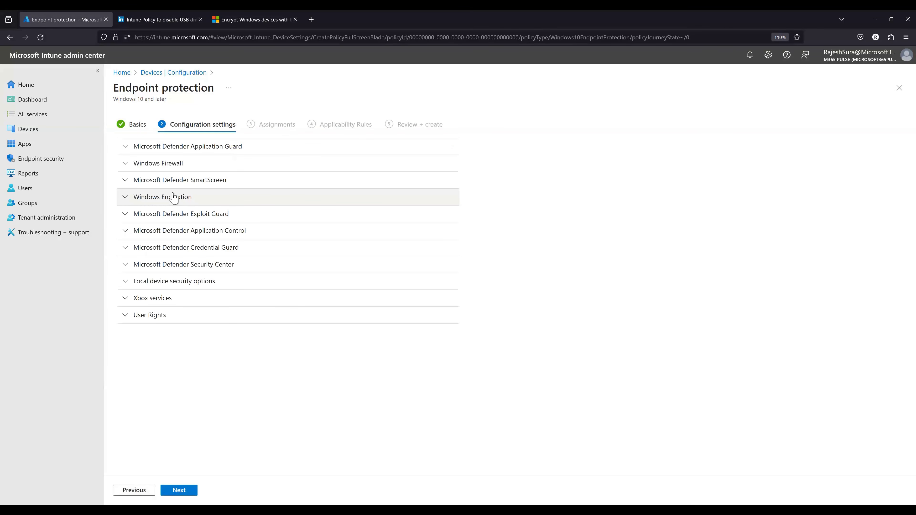
# - Expand the Windows Encryption settings and review the BitLocker options for OS, fixed and removable drives
pyautogui.click(143, 200)
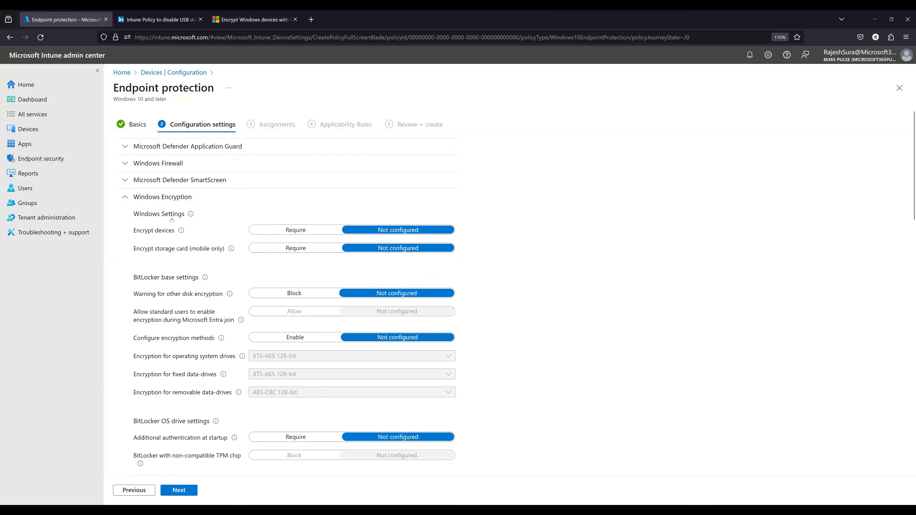
pyautogui.scroll(-5, 186, 311)
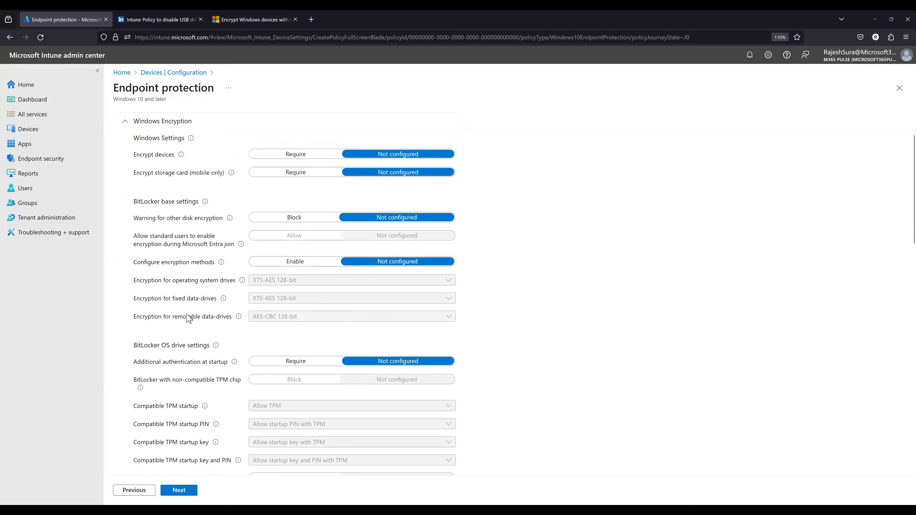
pyautogui.scroll(-4, 188, 319)
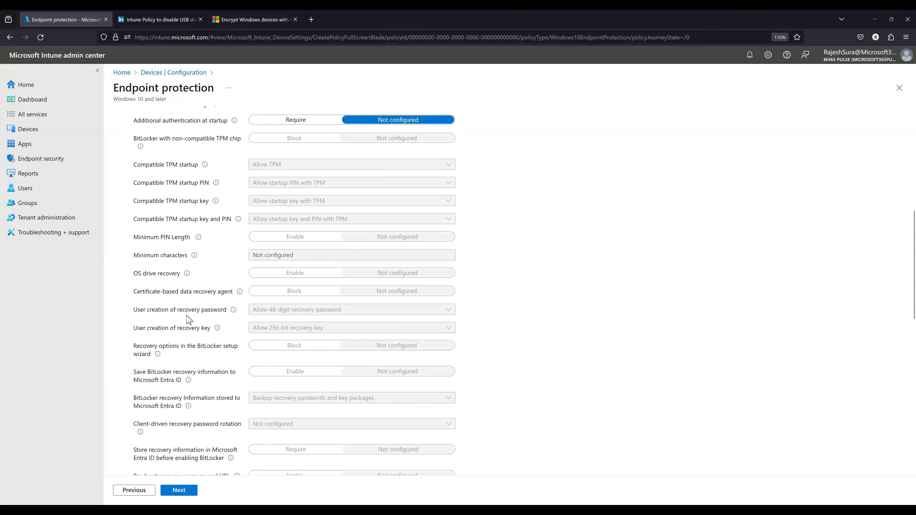
pyautogui.scroll(-10, 189, 319)
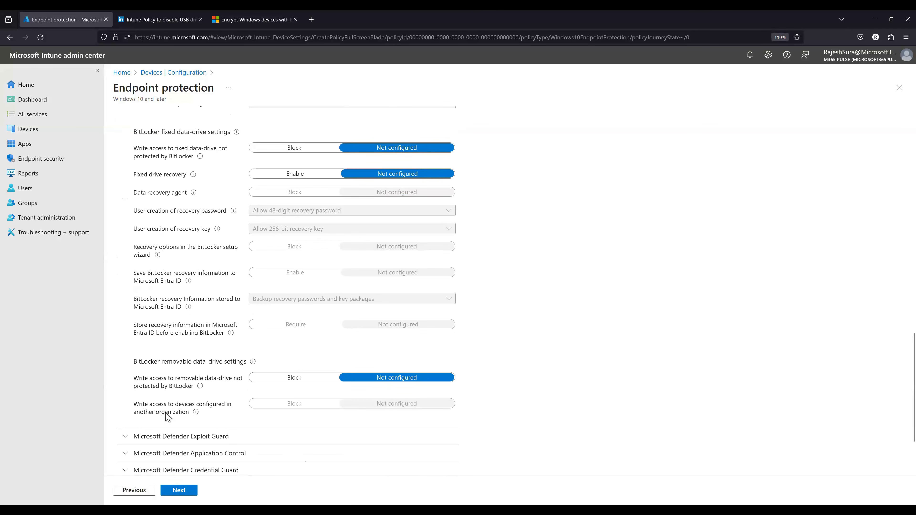
pyautogui.scroll(3, 166, 416)
pyautogui.scroll(16, 166, 416)
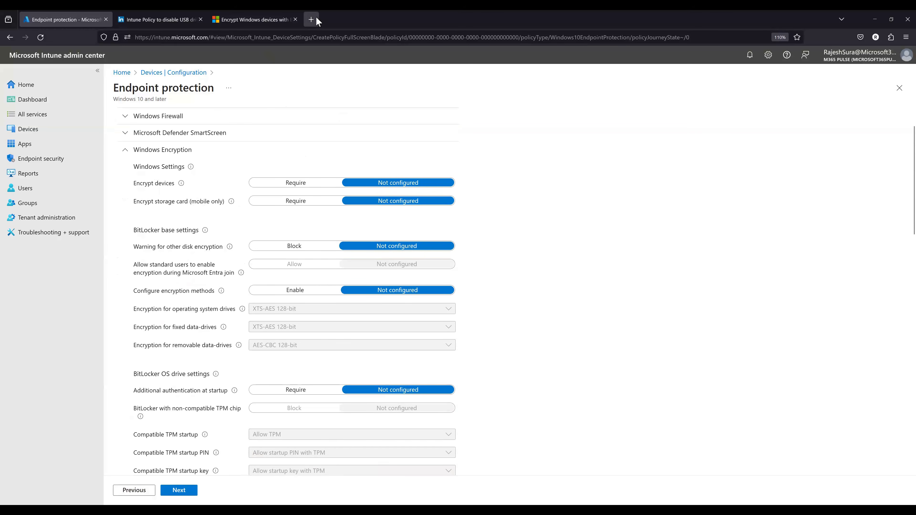
# - Look up BitLocker CSP in a new tab and open its Microsoft Learn documentation
pyautogui.hotkey('ctrl', 't')
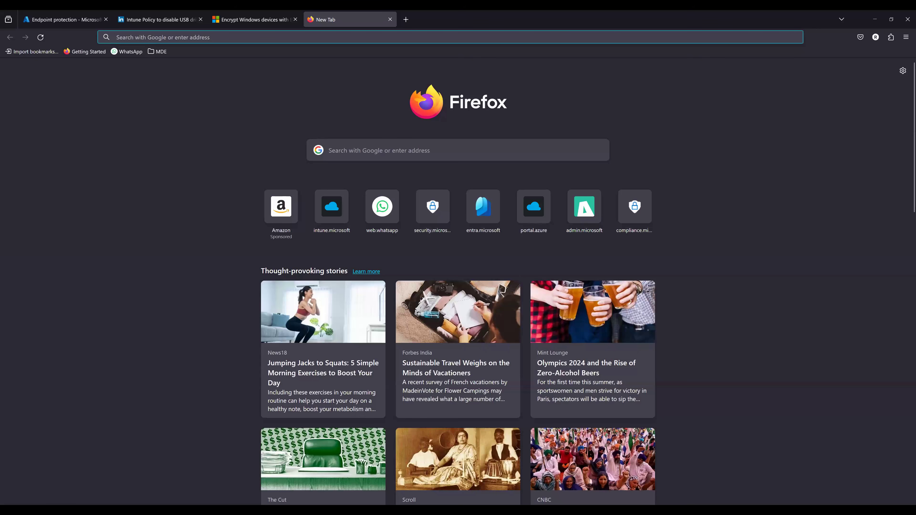
pyautogui.write('B')
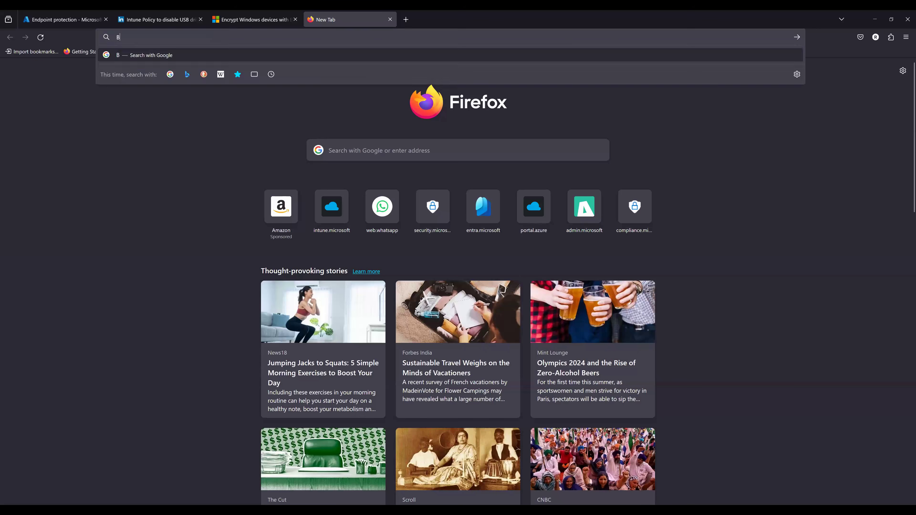
pyautogui.write('itlo')
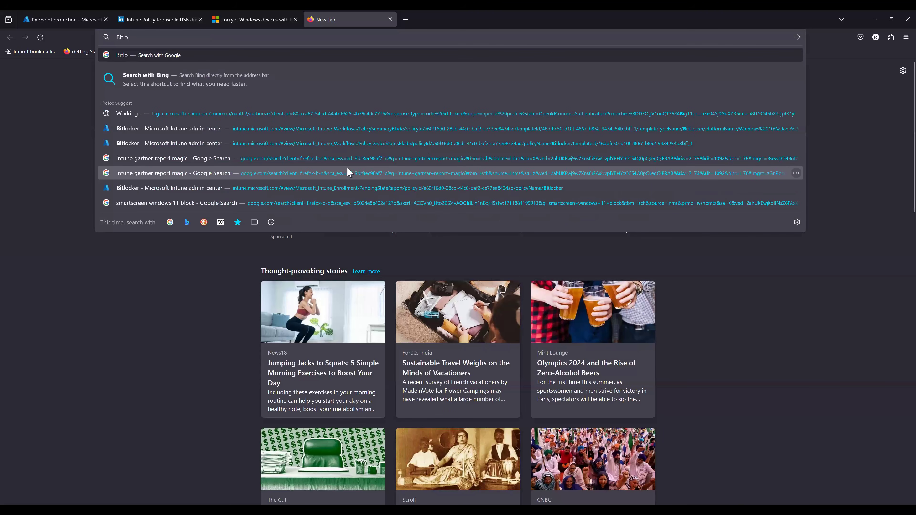
pyautogui.write('ck')
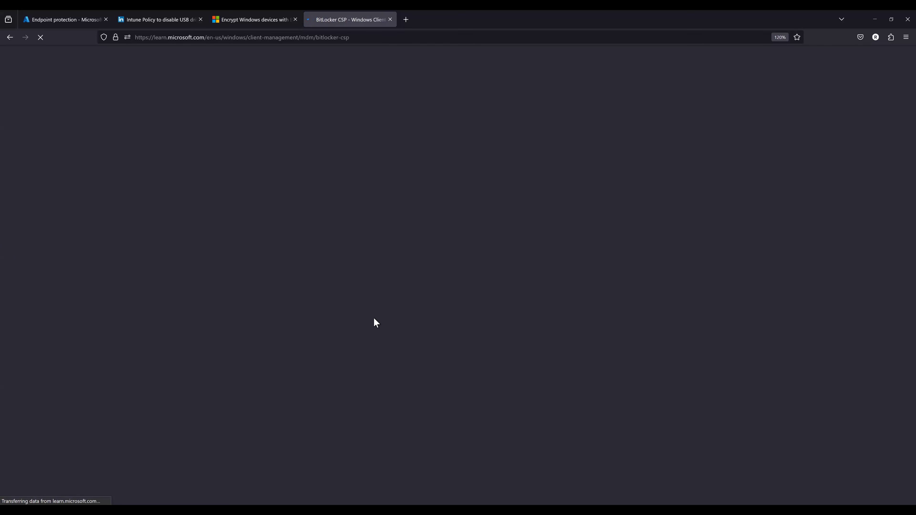
# - Examine the BitLocker CSP node list and compare it with the Windows Encryption settings in the Intune profile
pyautogui.scroll(-1, 376, 335)
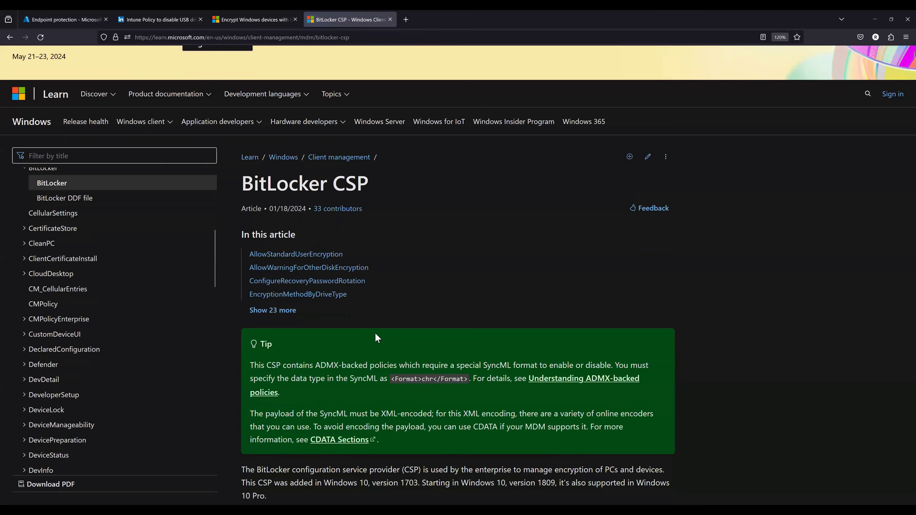
pyautogui.scroll(-5, 378, 338)
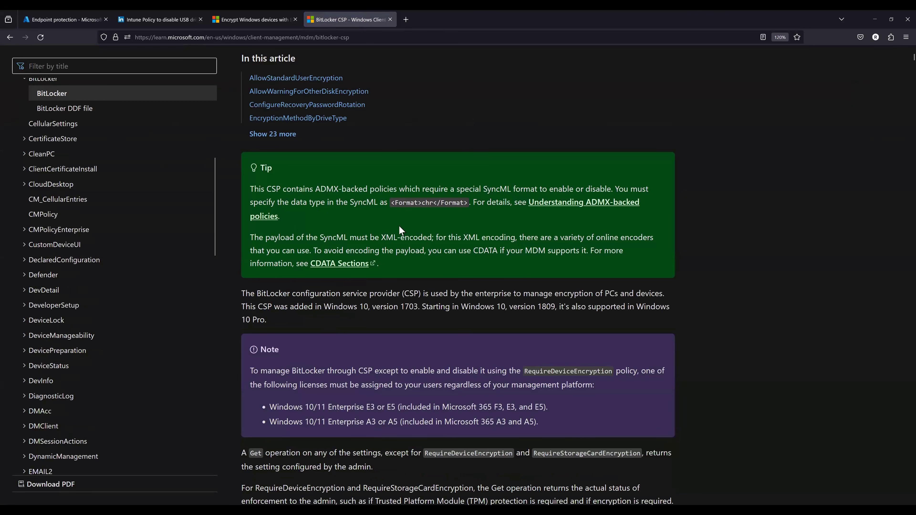
pyautogui.scroll(-13, 402, 230)
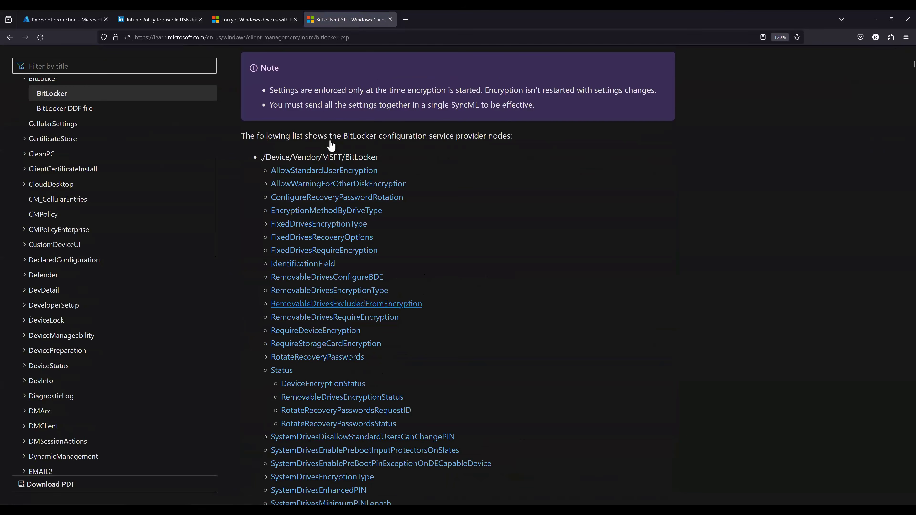
pyautogui.scroll(-6, 323, 145)
pyautogui.scroll(2, 326, 209)
pyautogui.scroll(1, 327, 210)
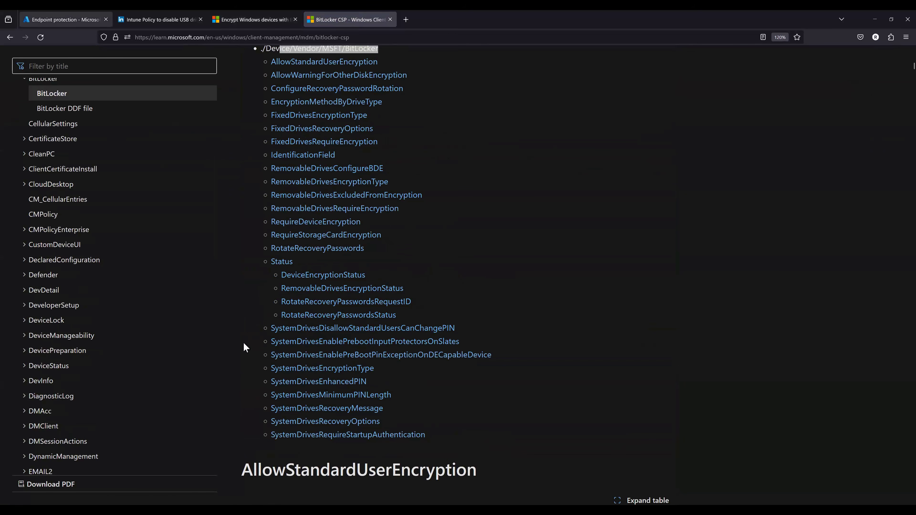
pyautogui.hotkey('ctrl', 'Tab')
pyautogui.scroll(-3, 149, 356)
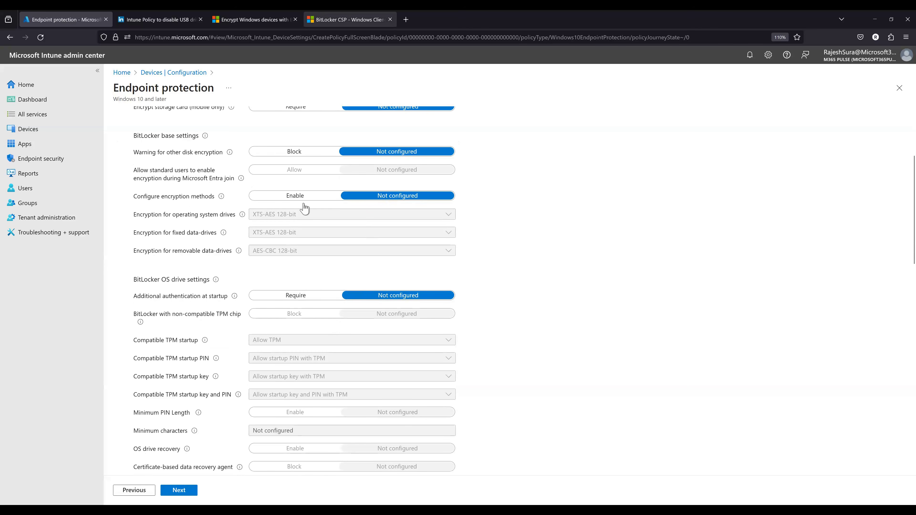
pyautogui.hotkey('ctrl', 'shift', 'Tab')
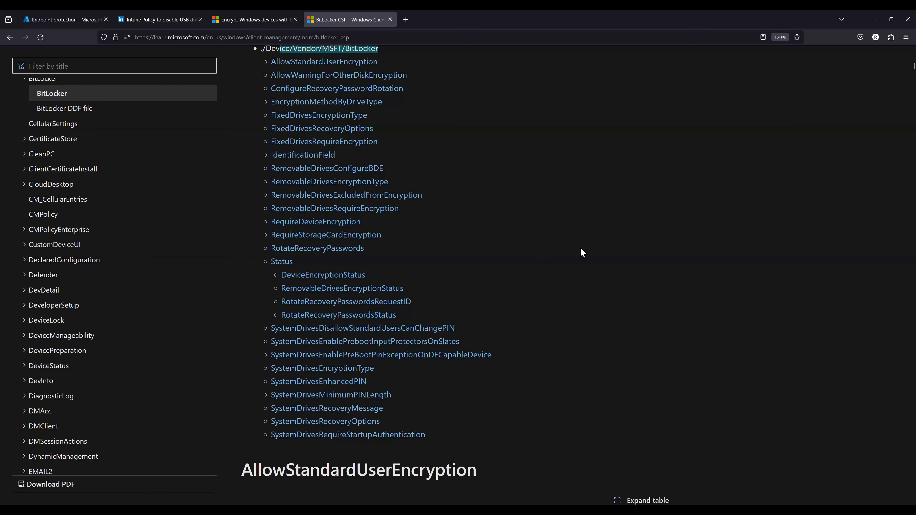
# - Search the BitLocker CSP page for "remo" and read the RemovableDrivesEncryptionStatus node
pyautogui.hotkey('ctrl', 'f')
pyautogui.write('rem')
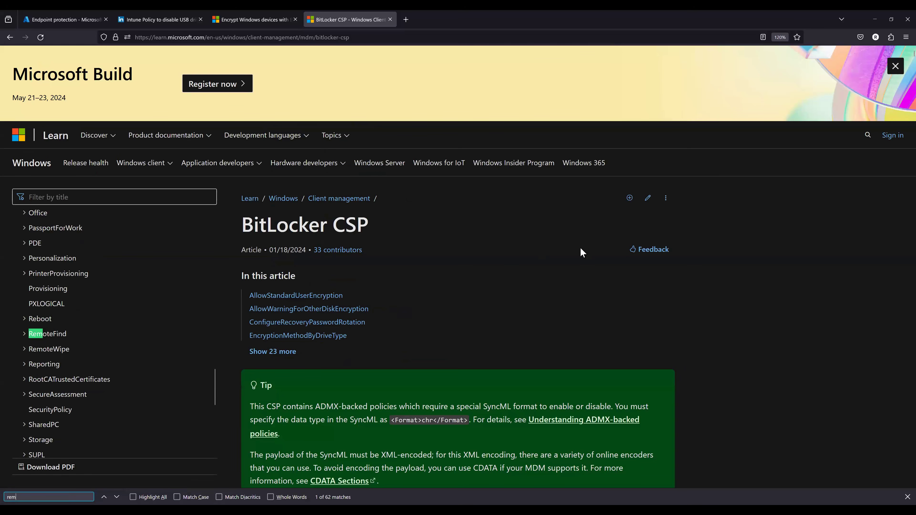
pyautogui.write('o')
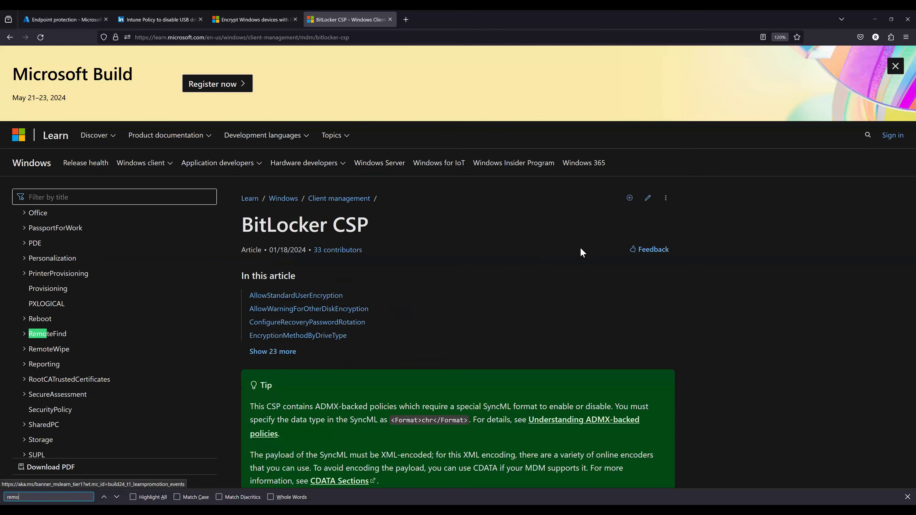
pyautogui.write('oval')
pyautogui.press('BackSpace')
pyautogui.press('BackSpace')
pyautogui.press('BackSpace')
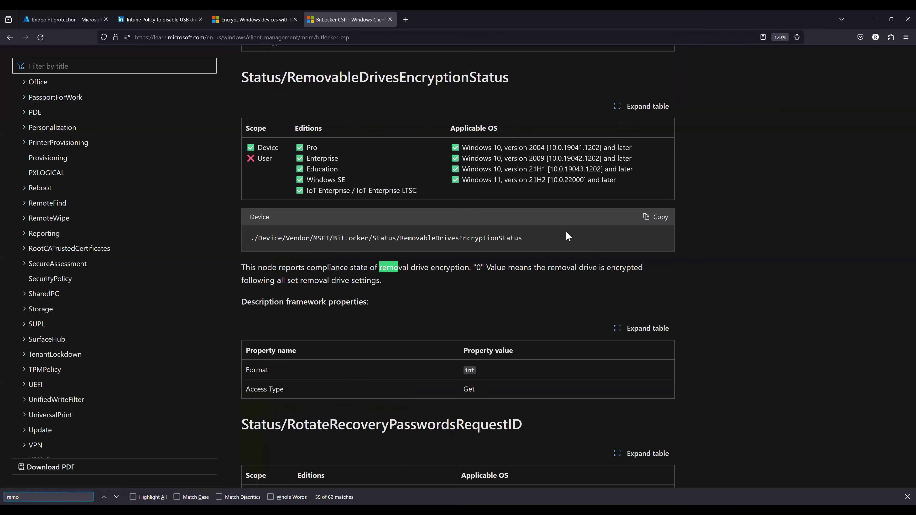
pyautogui.click(332, 350)
pyautogui.scroll(-5, 332, 350)
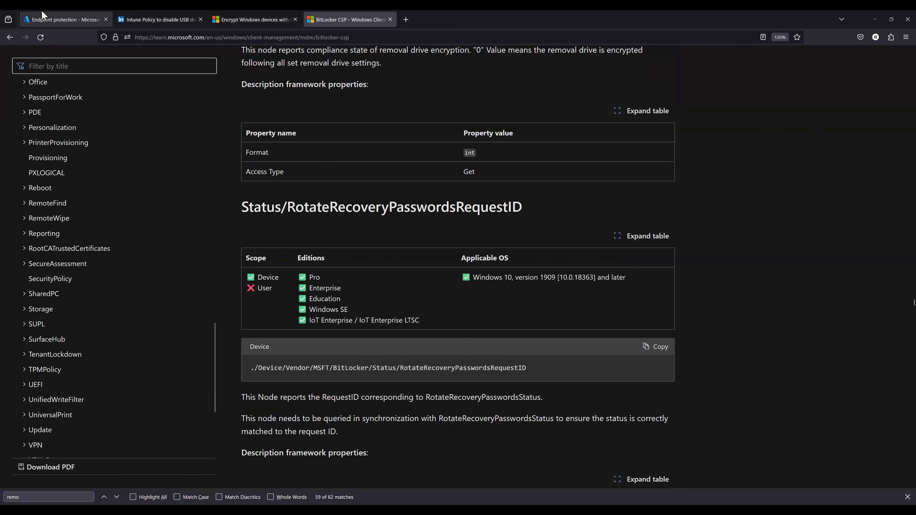
# - Check the Intune profile's encryption settings against the CSP page's status, device encryption and storage card encryption nodes
pyautogui.click(66, 20)
pyautogui.scroll(-5, 200, 339)
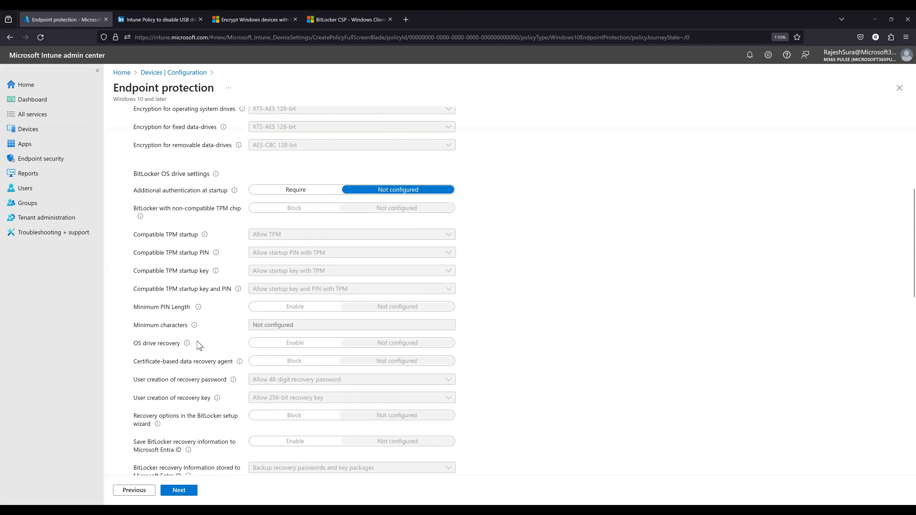
pyautogui.scroll(5, 363, 110)
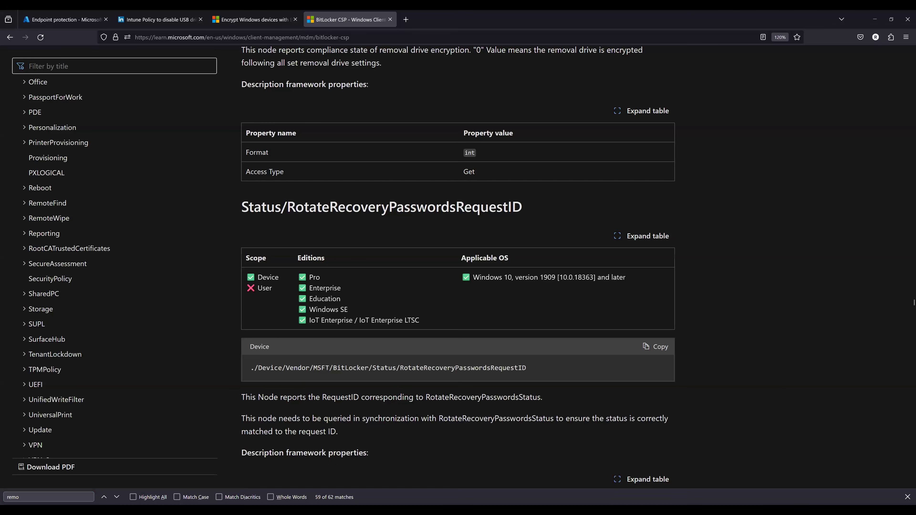
pyautogui.moveTo(527, 369); pyautogui.dragTo(317, 368)
pyautogui.scroll(8, 487, 385)
pyautogui.scroll(12, 428, 321)
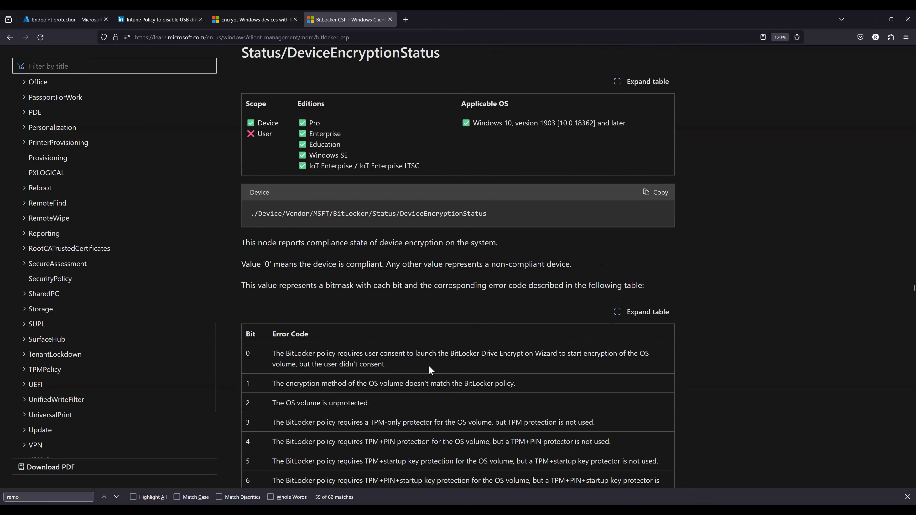
pyautogui.scroll(-4, 480, 262)
pyautogui.scroll(6, 791, 325)
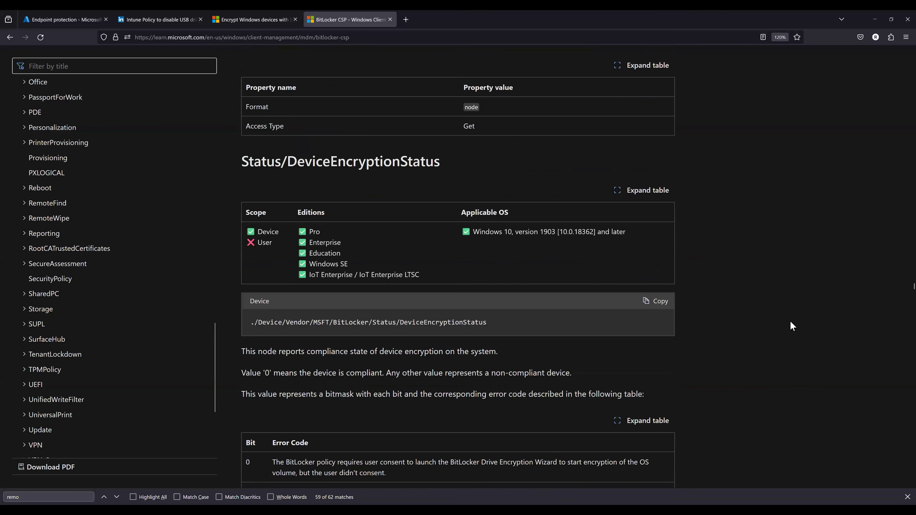
pyautogui.scroll(10, 518, 337)
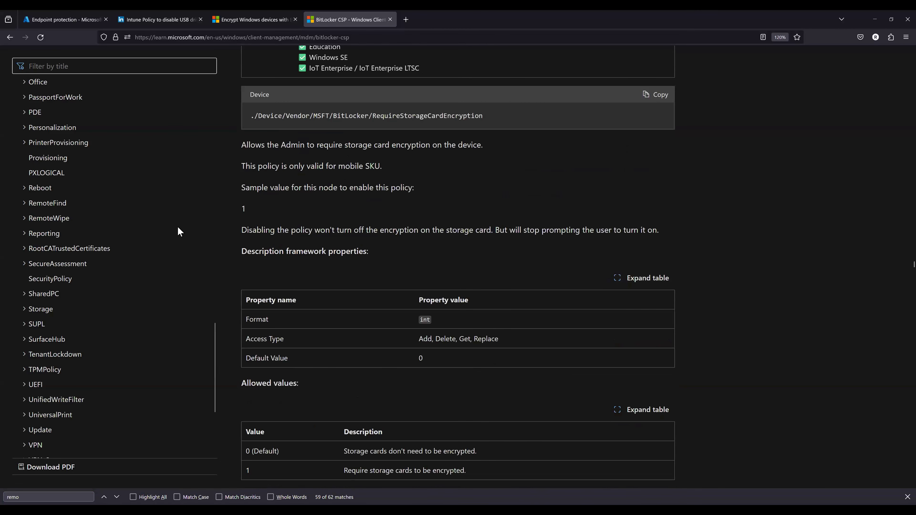
# - Close the BitLocker CSP page and review the Intune profile's Windows Encryption settings for base, OS, fixed and removable drives
pyautogui.hotkey('ctrl', 'w')
pyautogui.hotkey('ctrl', 'Tab')
pyautogui.scroll(-10, 206, 391)
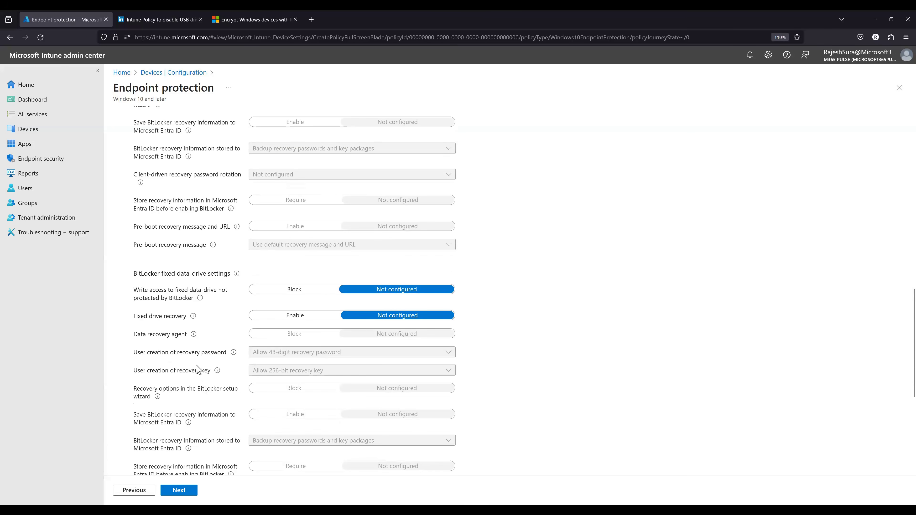
pyautogui.scroll(-3, 199, 366)
pyautogui.scroll(-4, 206, 343)
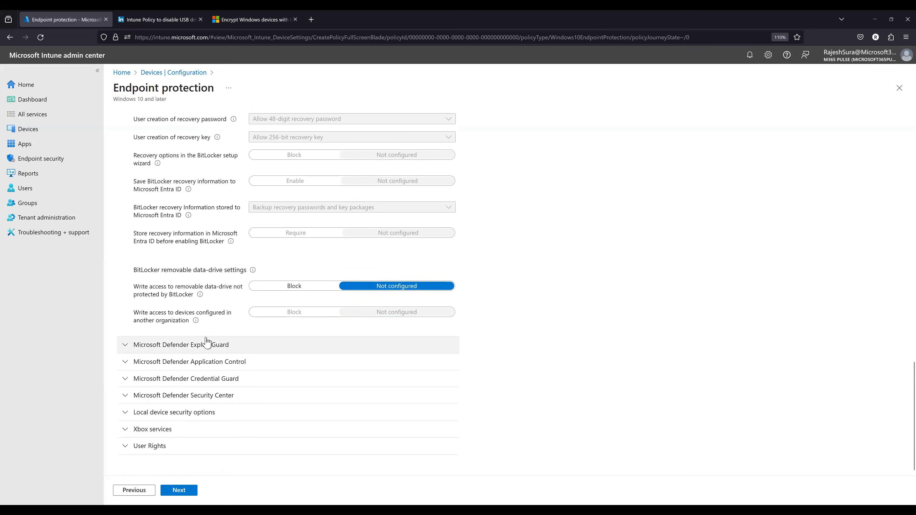
pyautogui.scroll(8, 206, 343)
pyautogui.scroll(8, 207, 342)
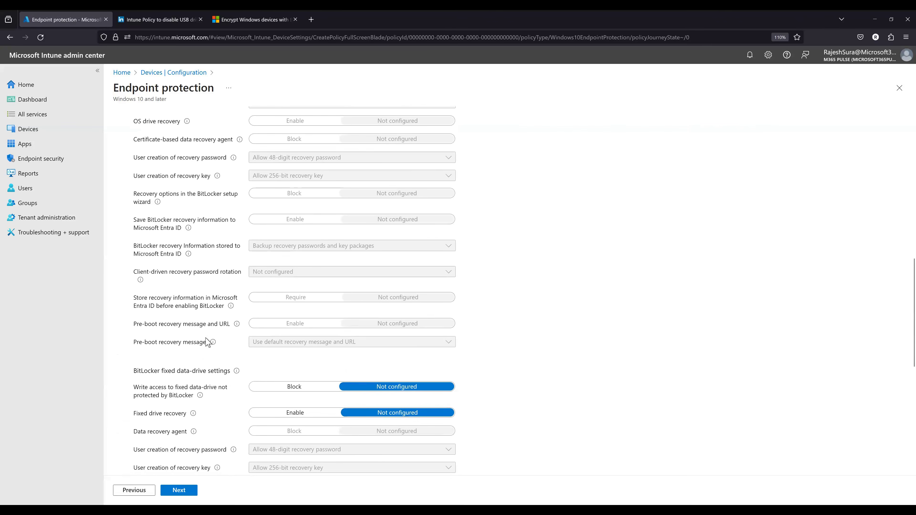
pyautogui.scroll(7, 202, 333)
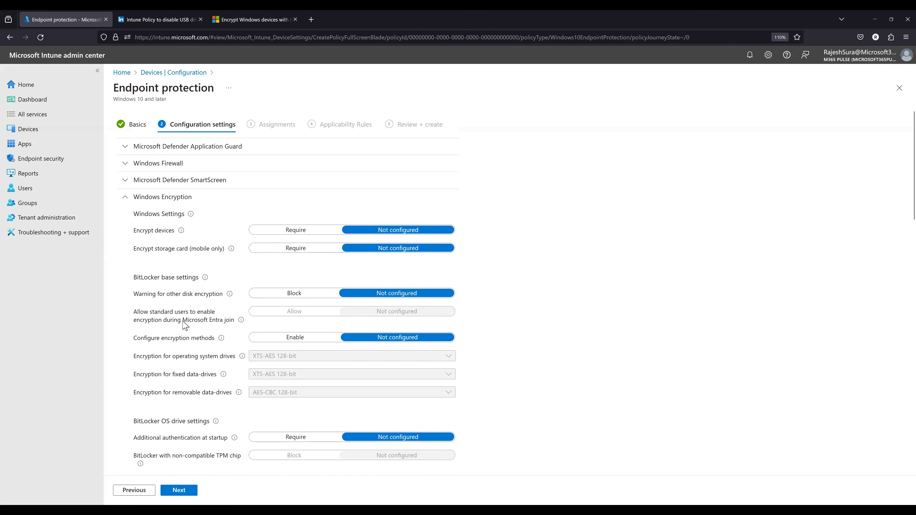
pyautogui.scroll(-4, 185, 339)
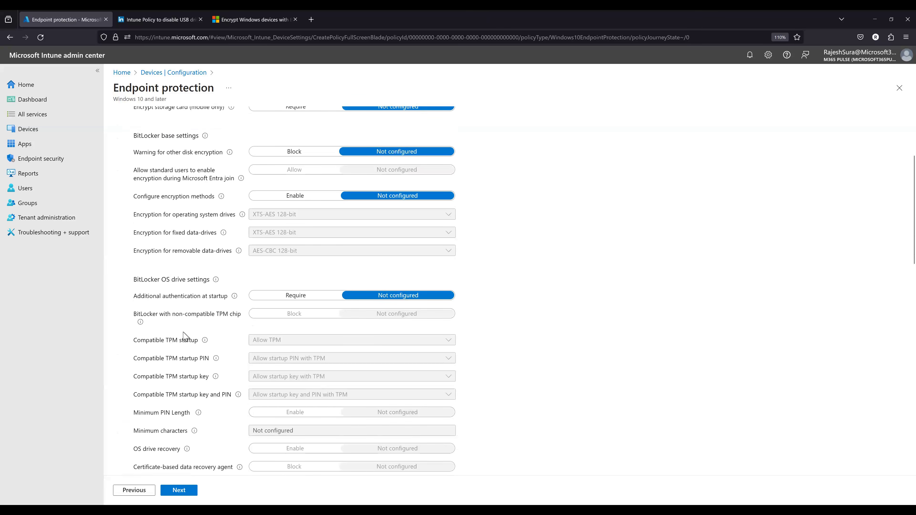
pyautogui.scroll(-7, 185, 339)
pyautogui.scroll(3, 186, 322)
pyautogui.scroll(-3, 187, 304)
pyautogui.scroll(-9, 187, 304)
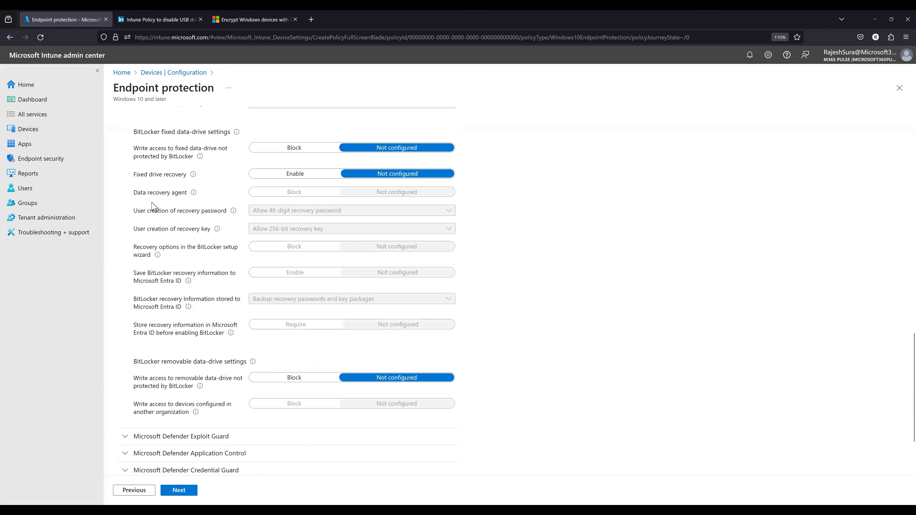
pyautogui.scroll(18, 175, 325)
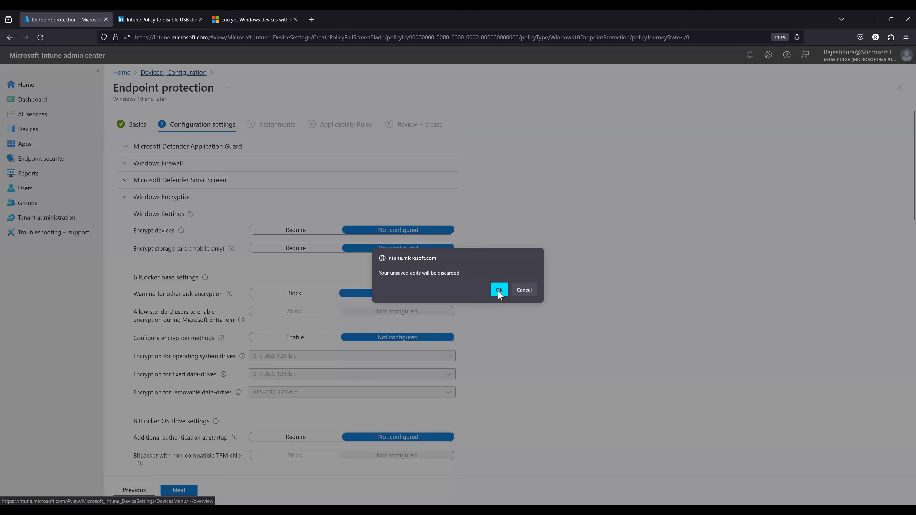
# - Leave the unsaved endpoint protection profile and start an Endpoint security disk encryption policy for Windows 10 and later using the BitLocker profile
pyautogui.click(497, 291)
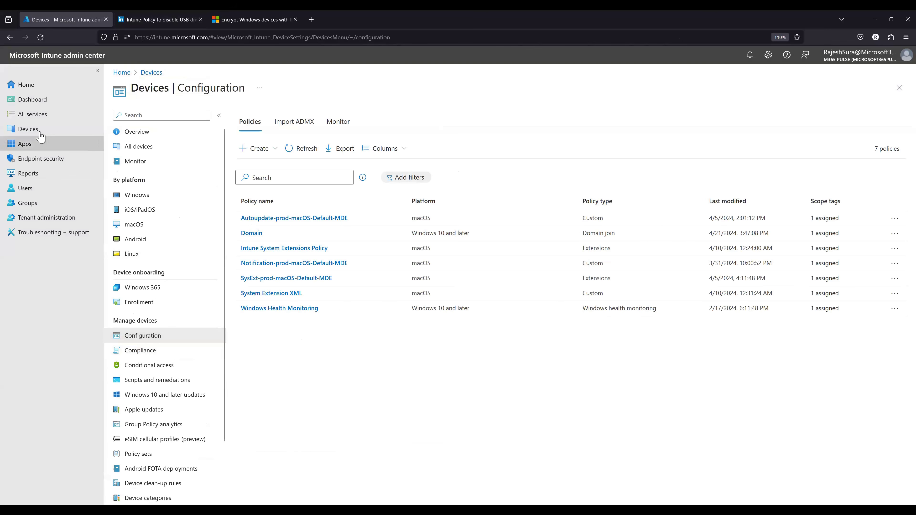
pyautogui.click(50, 161)
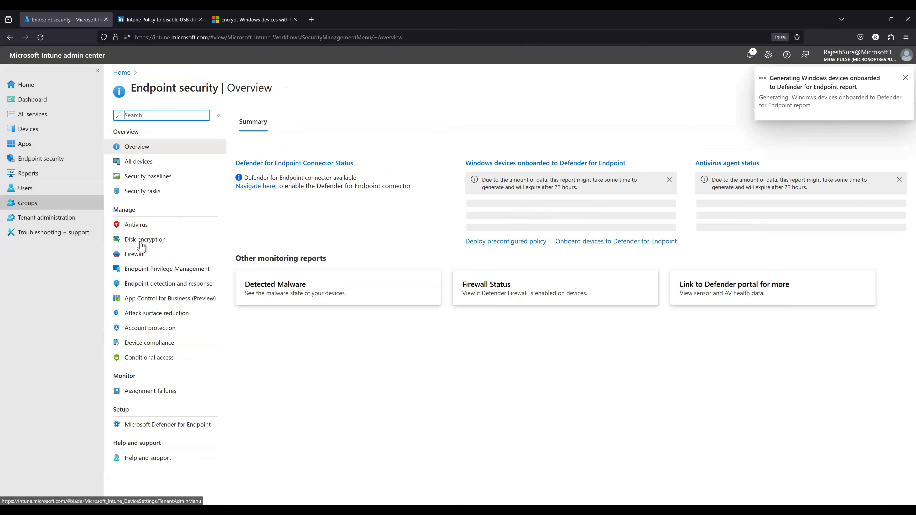
pyautogui.click(187, 241)
pyautogui.click(263, 121)
pyautogui.click(669, 125)
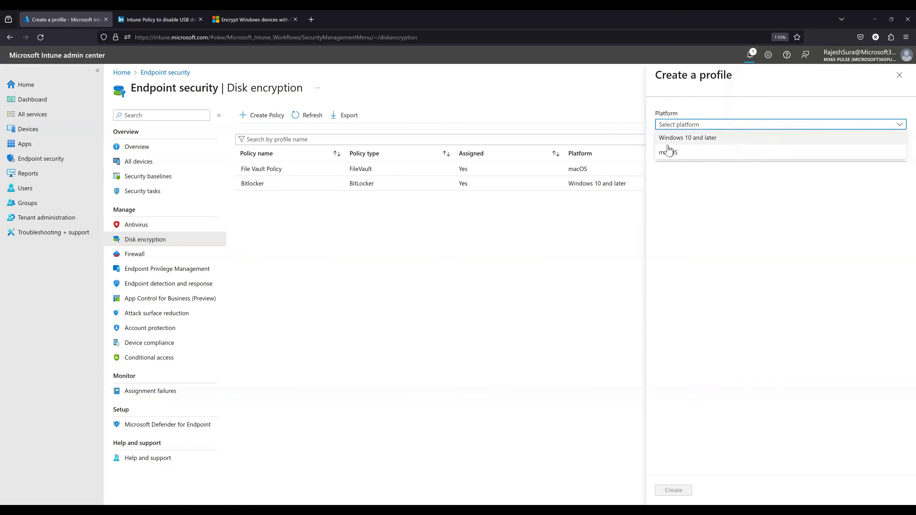
pyautogui.click(668, 143)
pyautogui.click(669, 146)
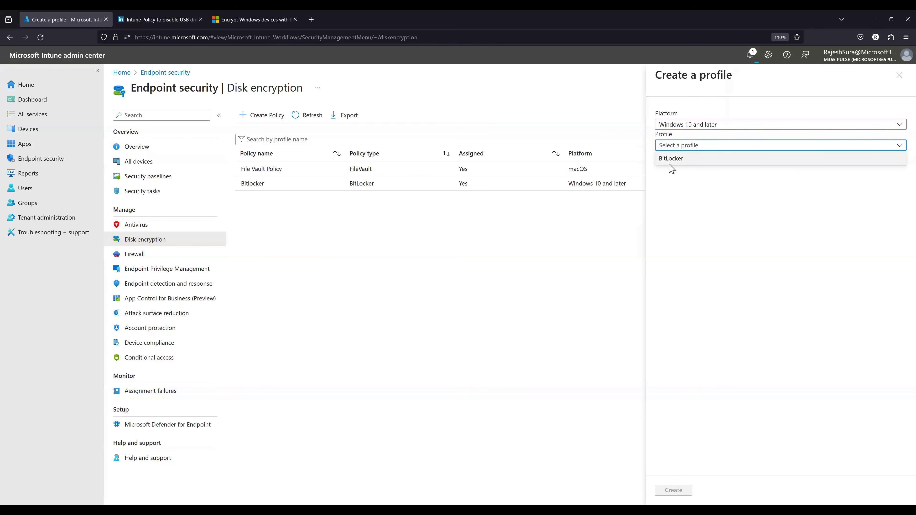
pyautogui.click(669, 160)
pyautogui.click(671, 491)
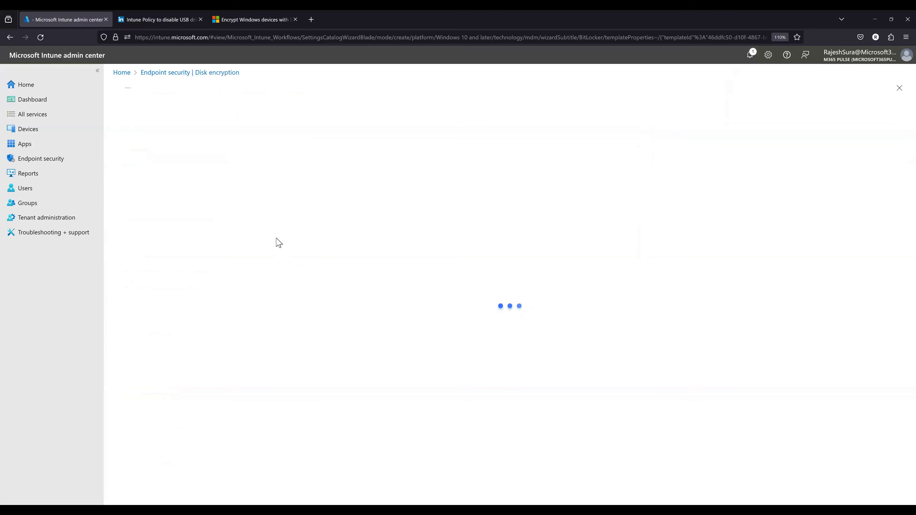
# - Name the BitLocker profile Tes and continue to its configuration settings
pyautogui.click(269, 148)
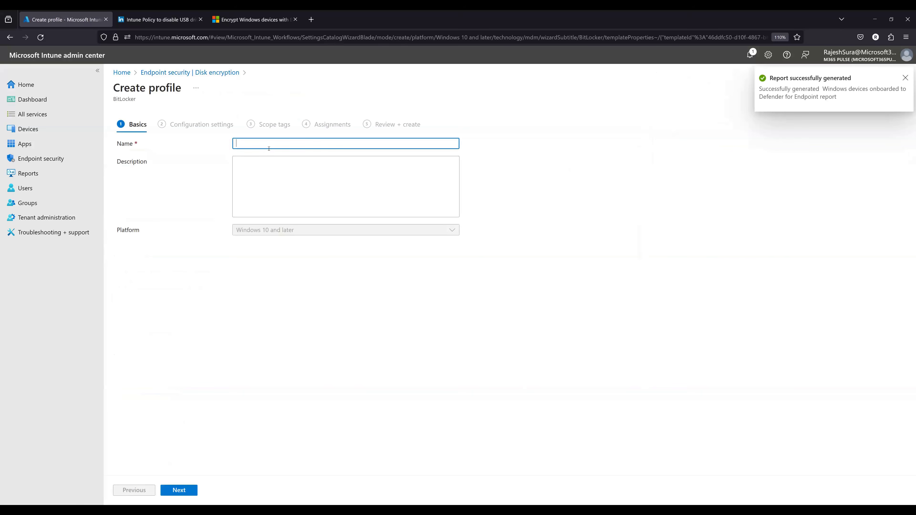
pyautogui.write('Test')
pyautogui.click(179, 490)
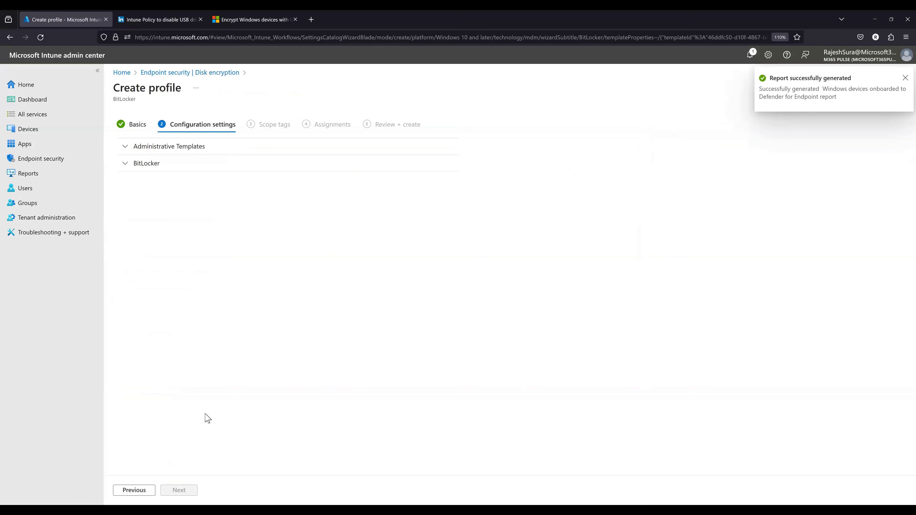
# - Look through the BitLocker section of the profile, including device encryption, other disk encryption warning and recovery password rotation
pyautogui.click(146, 169)
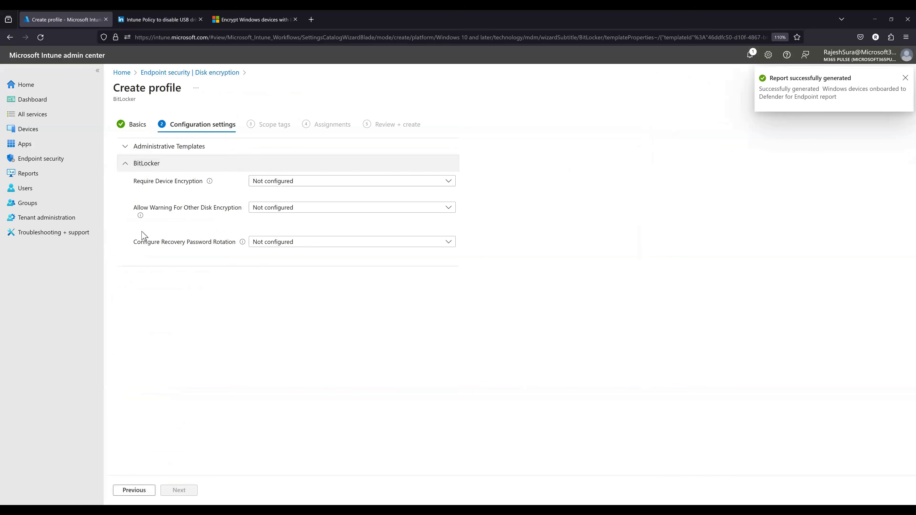
pyautogui.click(144, 164)
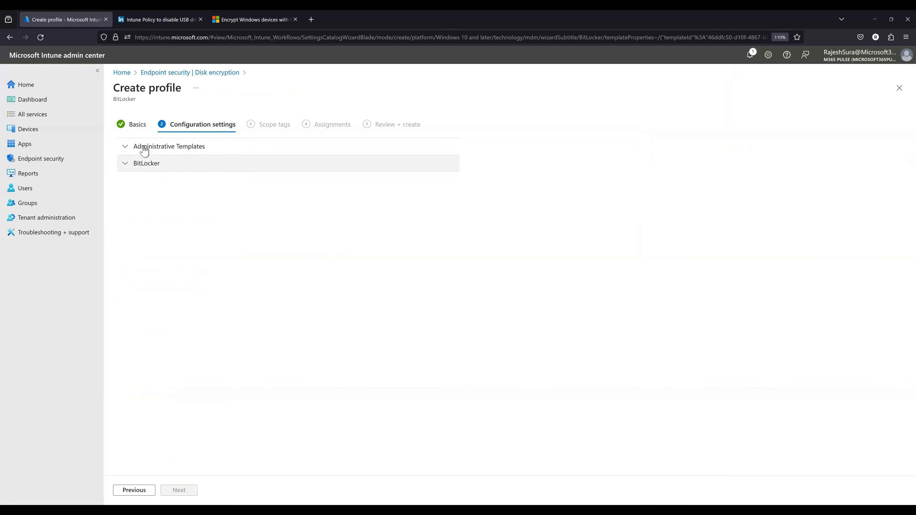
pyautogui.click(144, 147)
pyautogui.click(164, 151)
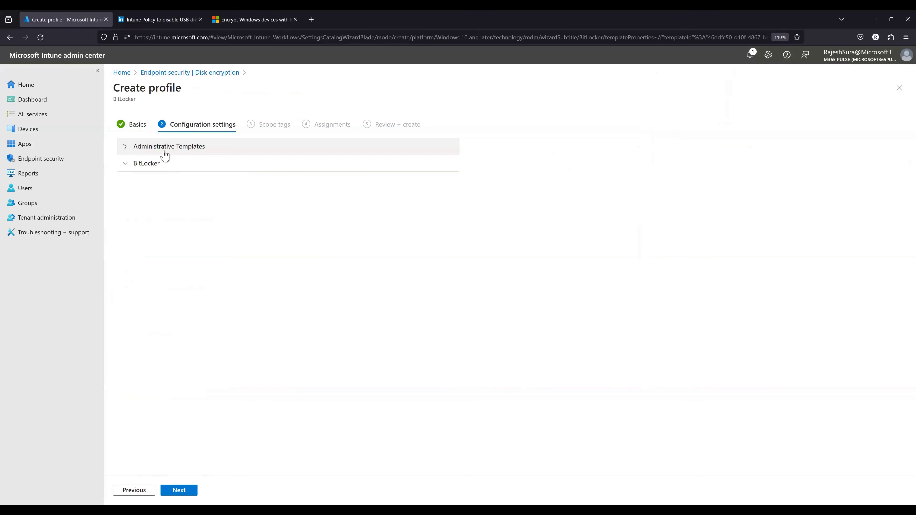
pyautogui.click(164, 151)
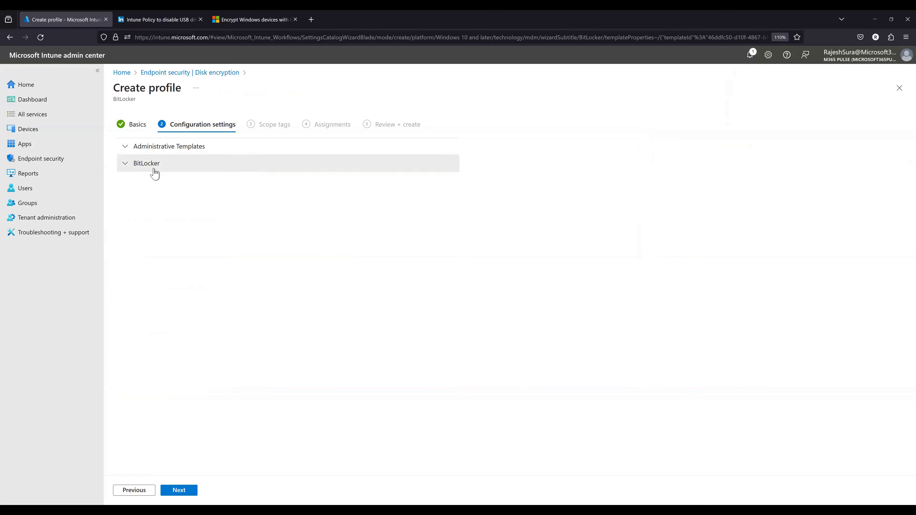
pyautogui.click(155, 169)
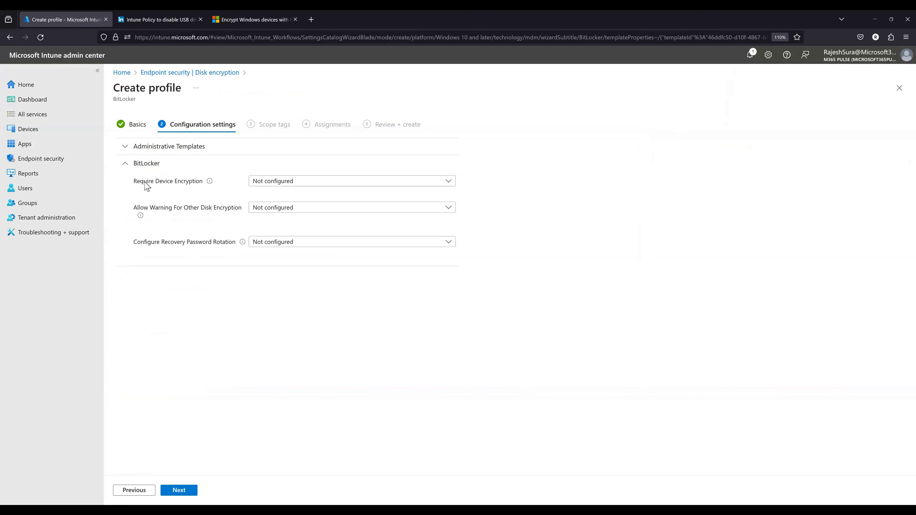
pyautogui.click(126, 164)
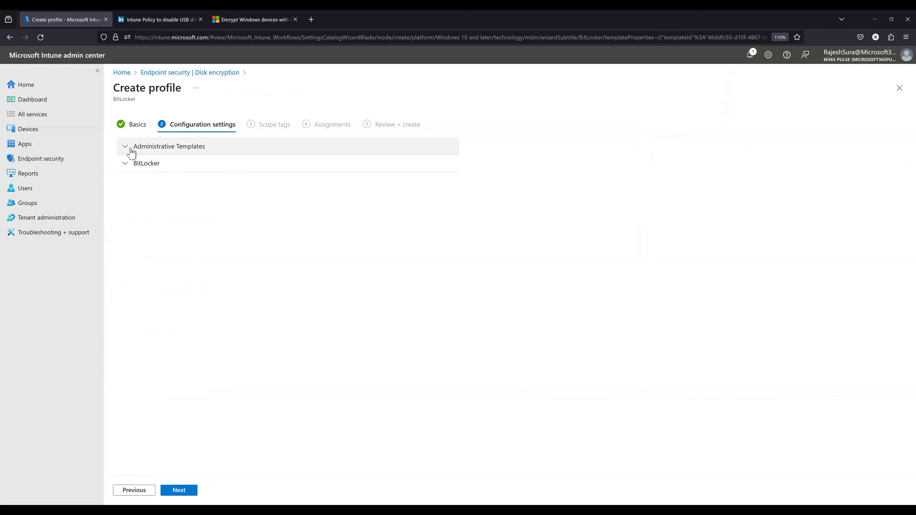
# - Expand Administrative Templates and examine the BitLocker settings for removable data drives, fixed data drives and operating system drives
pyautogui.click(133, 148)
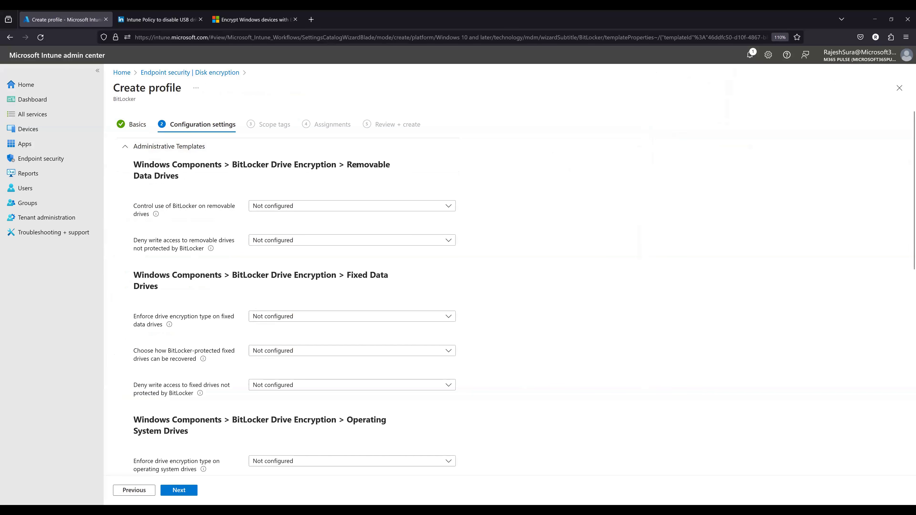
pyautogui.moveTo(345, 165); pyautogui.dragTo(371, 177)
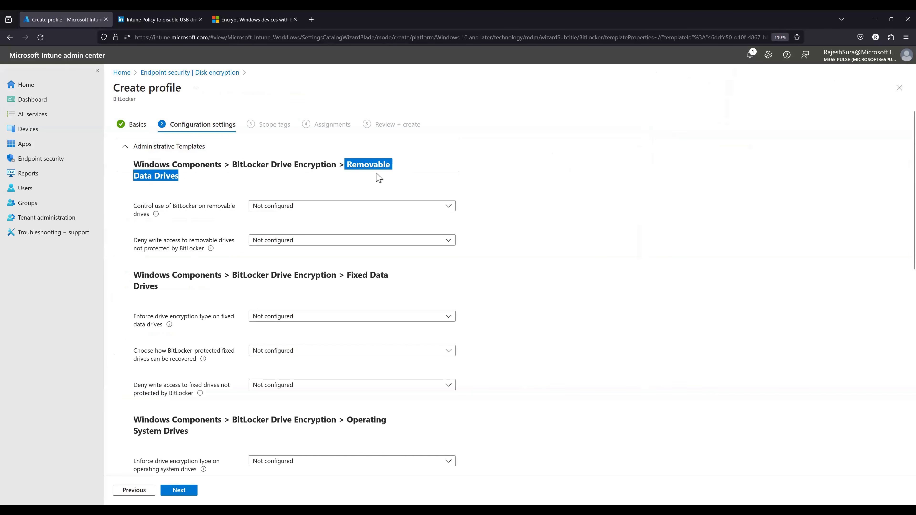
pyautogui.moveTo(347, 273); pyautogui.dragTo(397, 286)
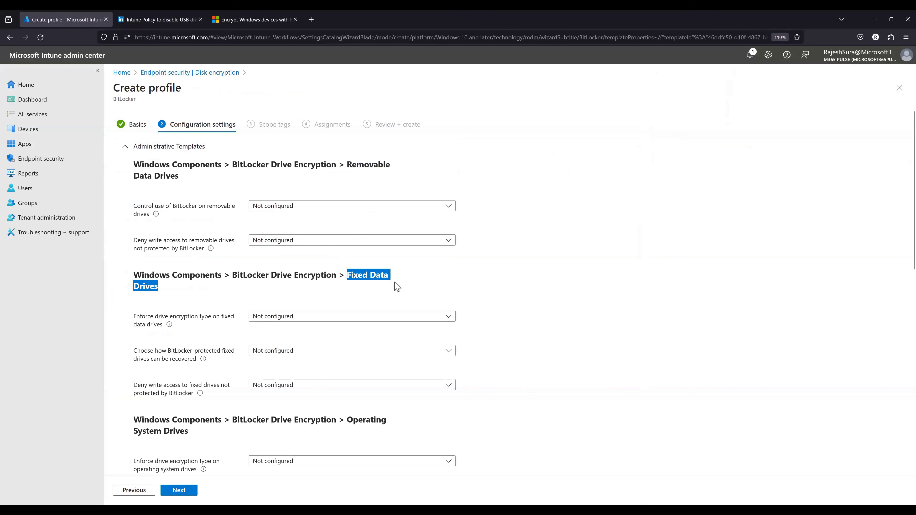
pyautogui.scroll(-2, 347, 415)
pyautogui.moveTo(346, 373); pyautogui.dragTo(358, 388)
pyautogui.scroll(-10, 422, 374)
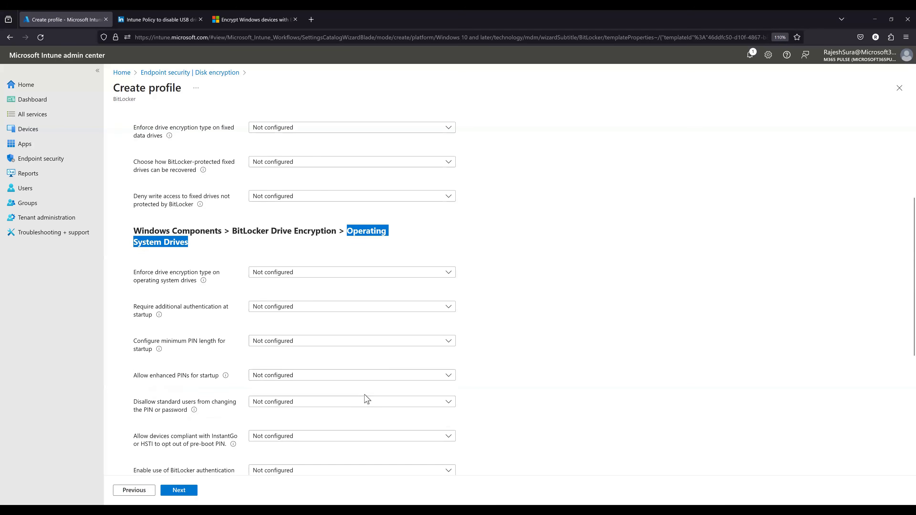
pyautogui.tripleClick(339, 351)
pyautogui.scroll(-1, 256, 408)
pyautogui.scroll(10, 230, 326)
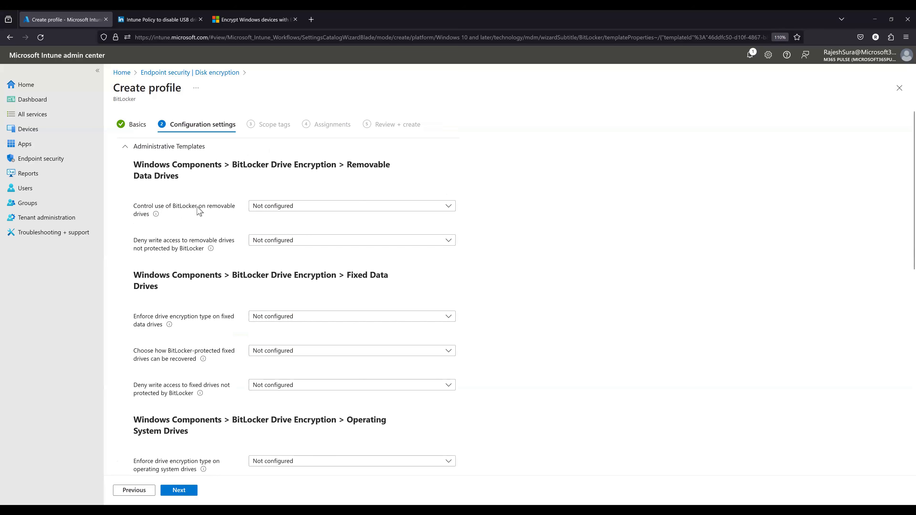
# - Enable Control use of BitLocker on removable drives, allowing users to apply, suspend and decrypt BitLocker protection
pyautogui.click(287, 209)
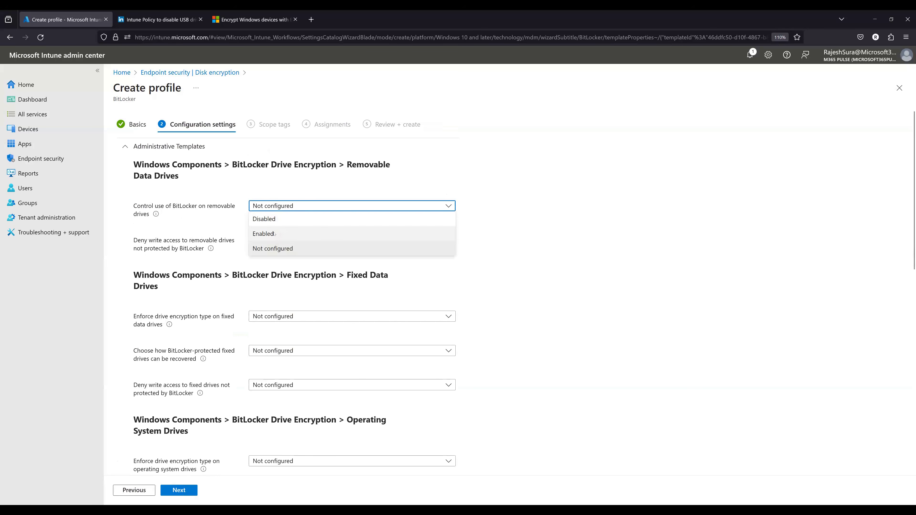
pyautogui.click(275, 234)
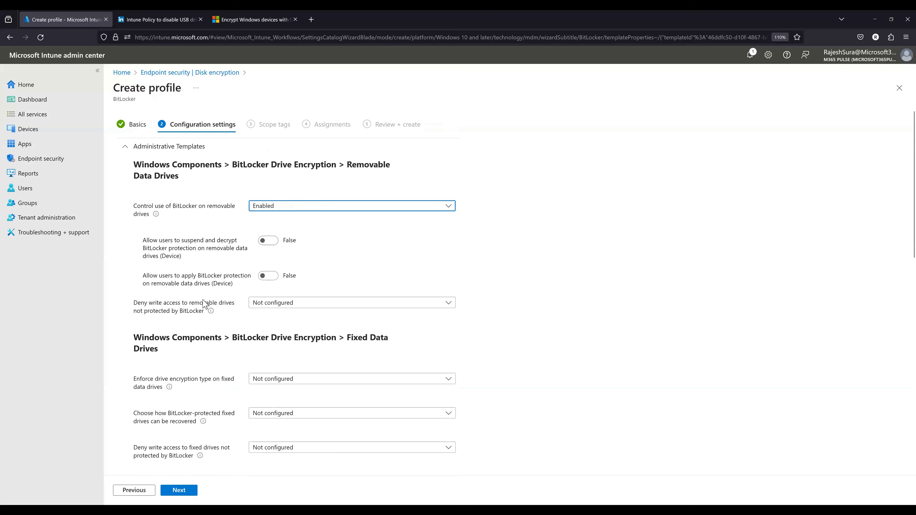
pyautogui.click(269, 276)
pyautogui.click(270, 244)
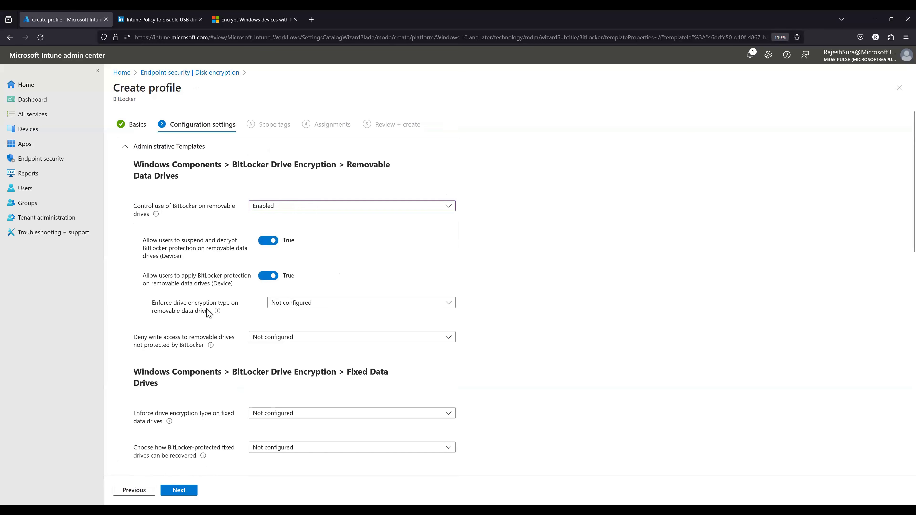
# - Enable the enforced drive encryption type on removable data drives and select Used Space Only encryption
pyautogui.click(278, 304)
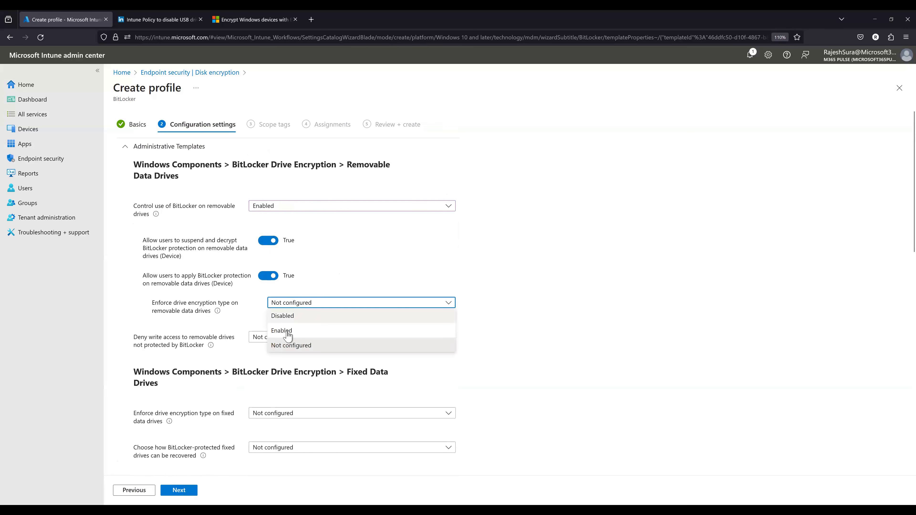
pyautogui.click(283, 330)
pyautogui.click(303, 338)
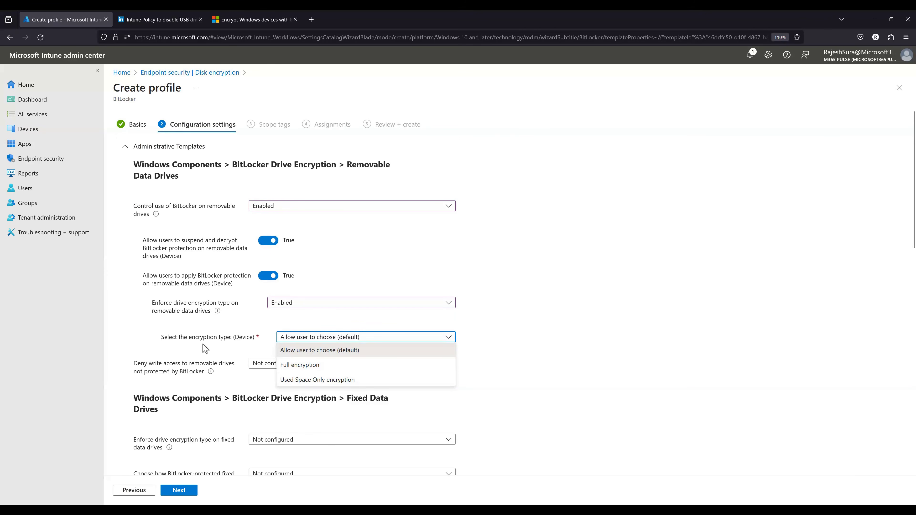
pyautogui.click(307, 380)
# - Set Deny write access to removable drives not protected by BitLocker to Disabled
pyautogui.scroll(-3, 552, 361)
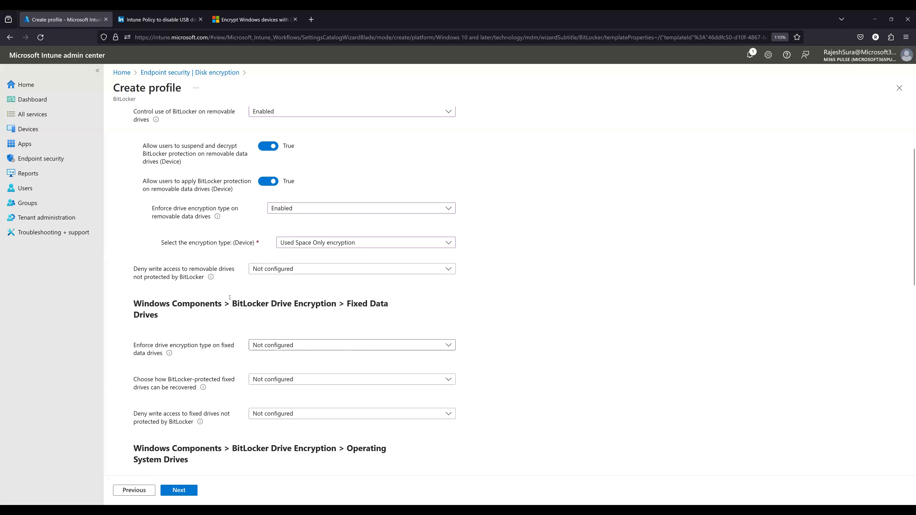
pyautogui.click(293, 270)
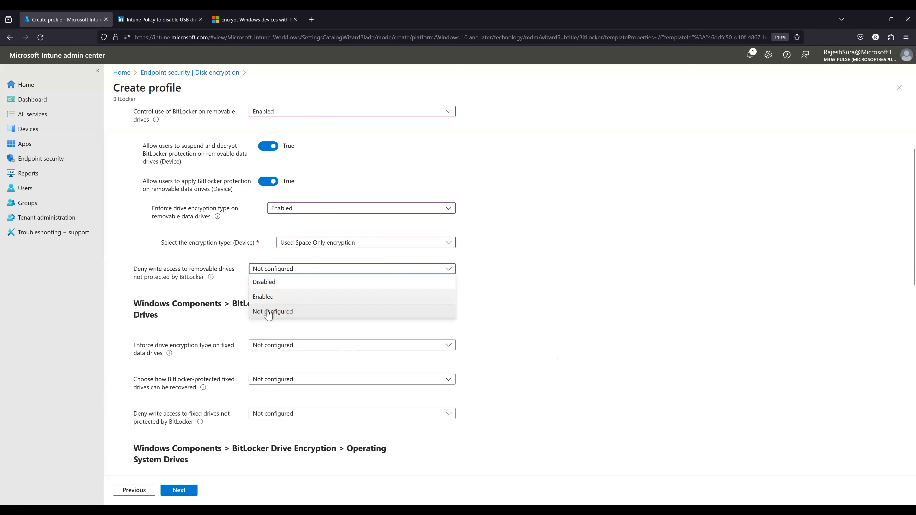
pyautogui.click(270, 298)
pyautogui.click(277, 274)
pyautogui.click(274, 280)
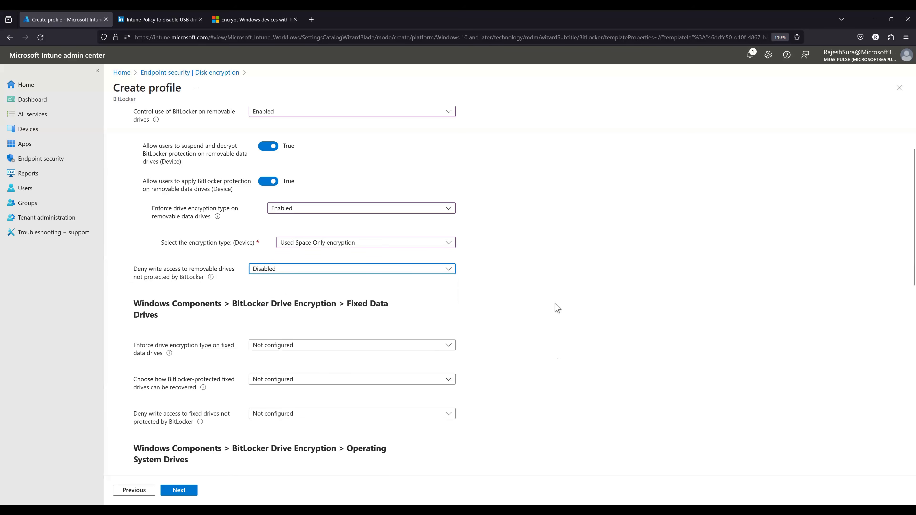
# - Reset Control use of BitLocker on removable drives to Not configured
pyautogui.scroll(-1, 203, 382)
pyautogui.scroll(-10, 203, 382)
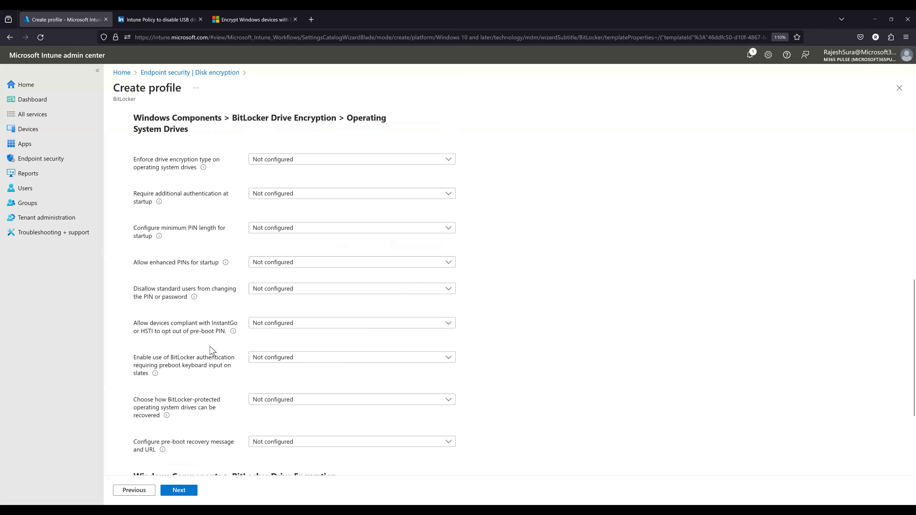
pyautogui.scroll(12, 223, 383)
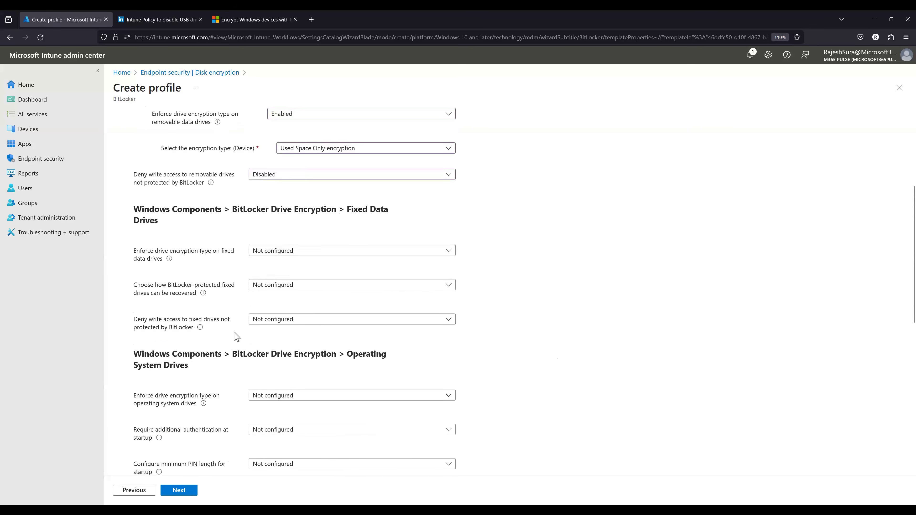
pyautogui.scroll(-5, 245, 347)
pyautogui.scroll(-8, 206, 375)
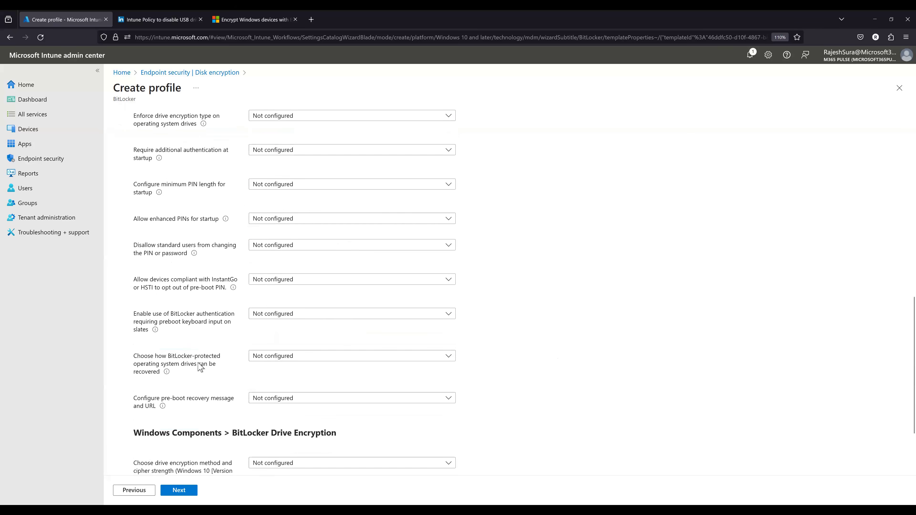
pyautogui.scroll(12, 185, 271)
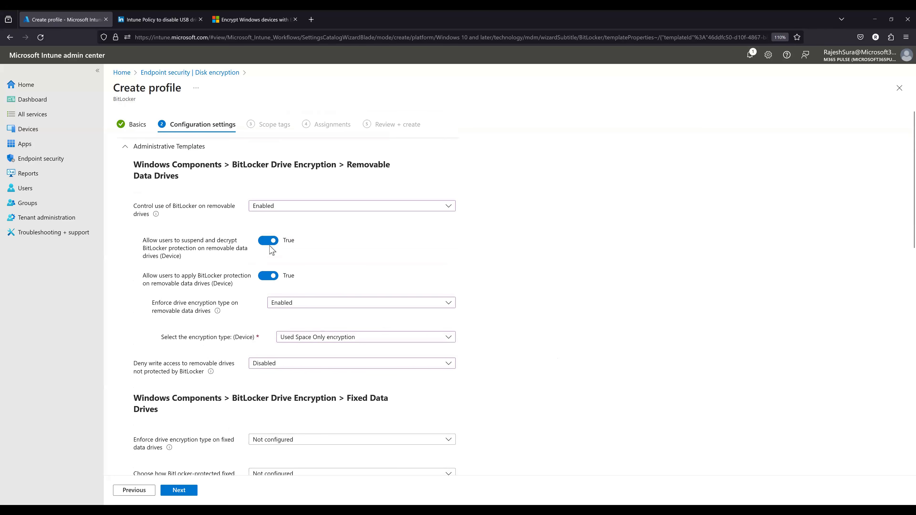
pyautogui.click(355, 208)
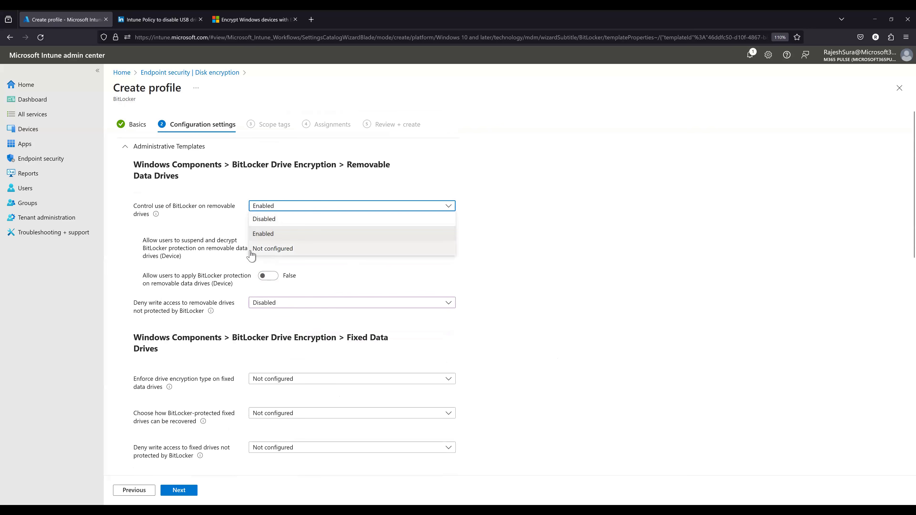
pyautogui.click(275, 251)
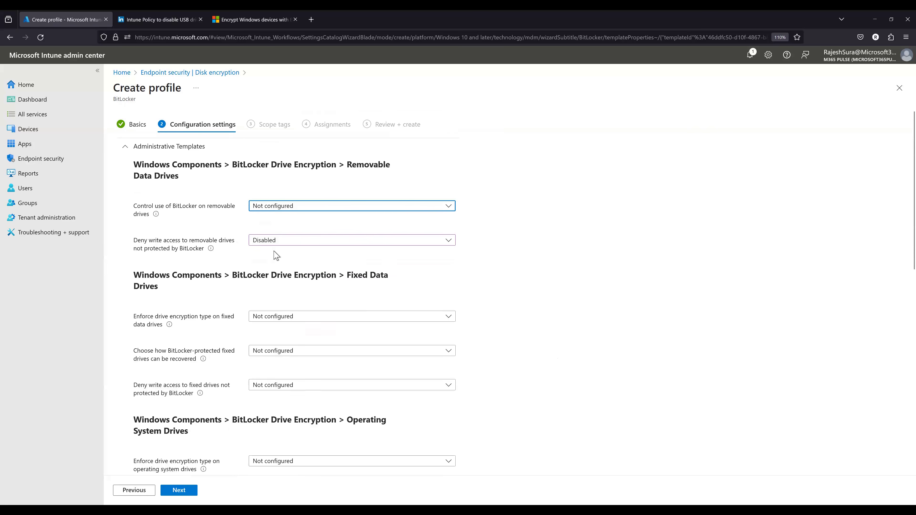
# - Try the Enabled and Disabled options for Control use of BitLocker on removable drives
pyautogui.click(275, 208)
pyautogui.click(272, 208)
pyautogui.click(271, 209)
pyautogui.click(270, 230)
pyautogui.click(269, 210)
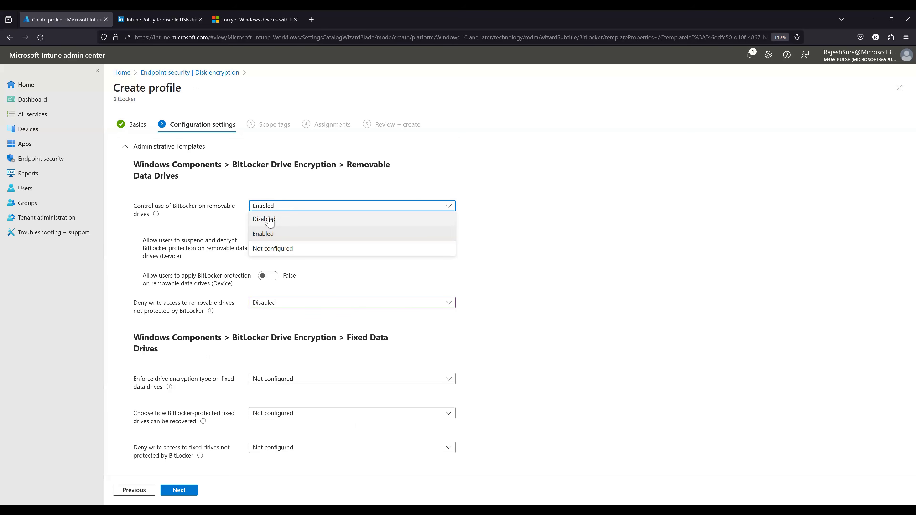
pyautogui.click(270, 220)
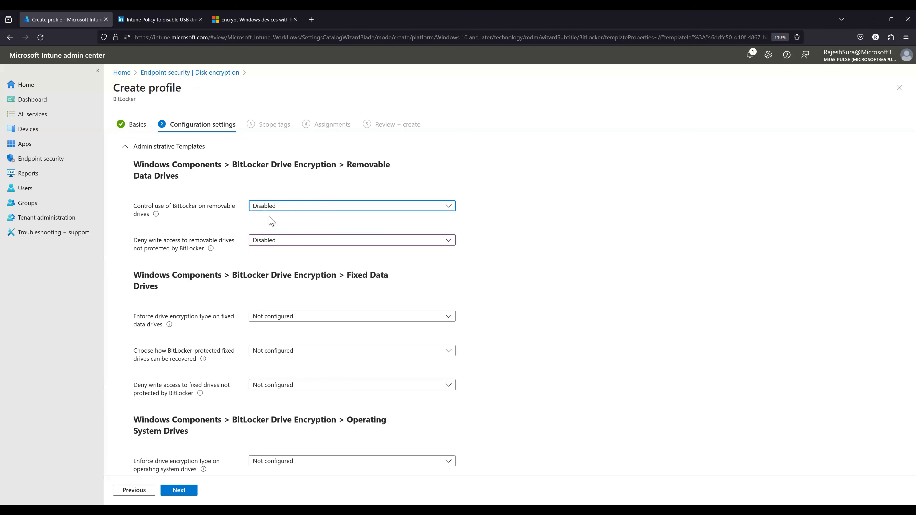
# - Return both removable data drive settings, BitLocker use control and denied write access, to Not configured
pyautogui.click(269, 209)
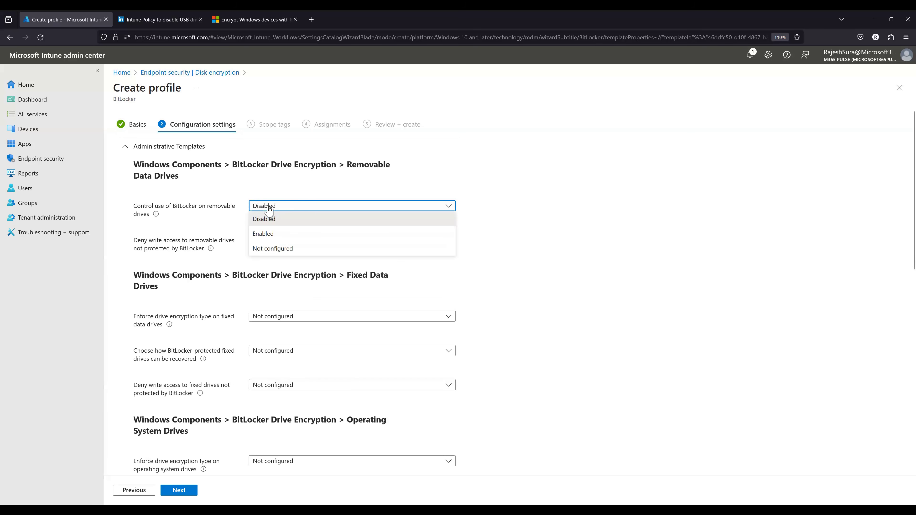
pyautogui.click(274, 252)
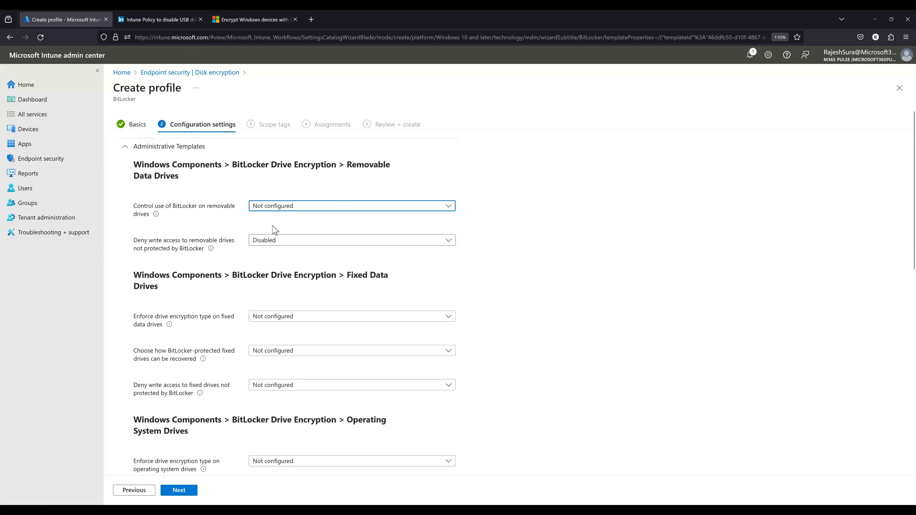
pyautogui.click(273, 241)
pyautogui.click(290, 278)
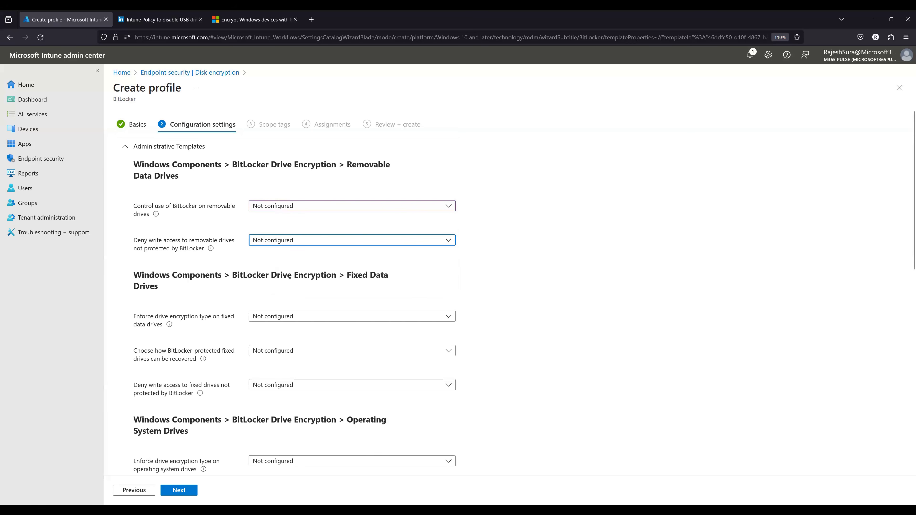
pyautogui.click(513, 236)
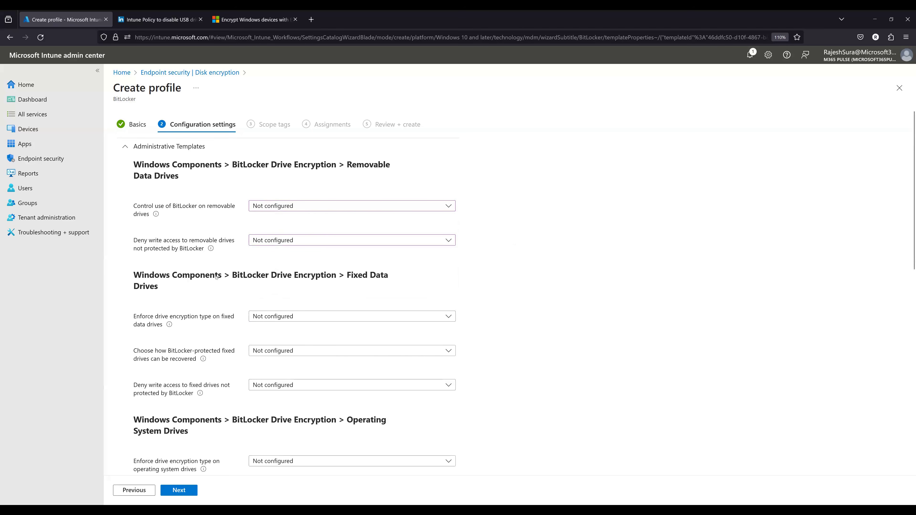
# - Enable the enforced drive encryption type on fixed data drives and select Used Space Only encryption
pyautogui.scroll(-3, 216, 276)
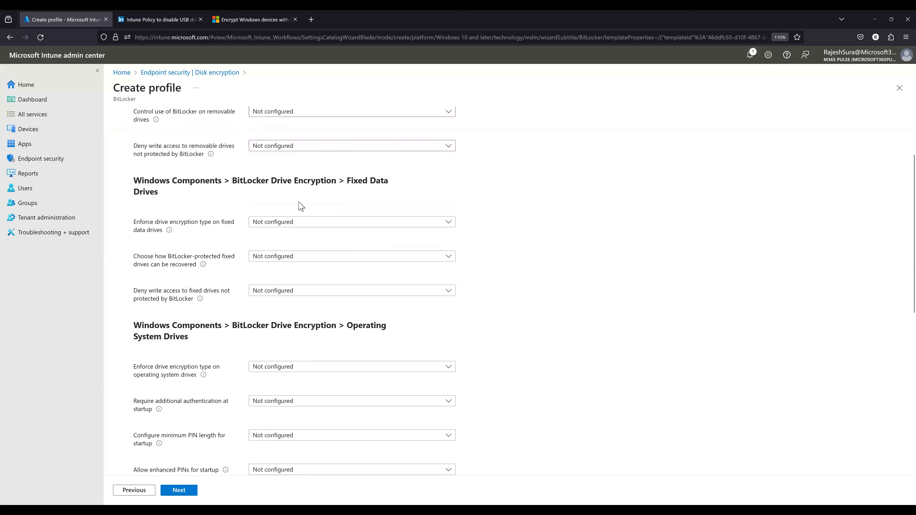
pyautogui.moveTo(348, 180); pyautogui.dragTo(357, 195)
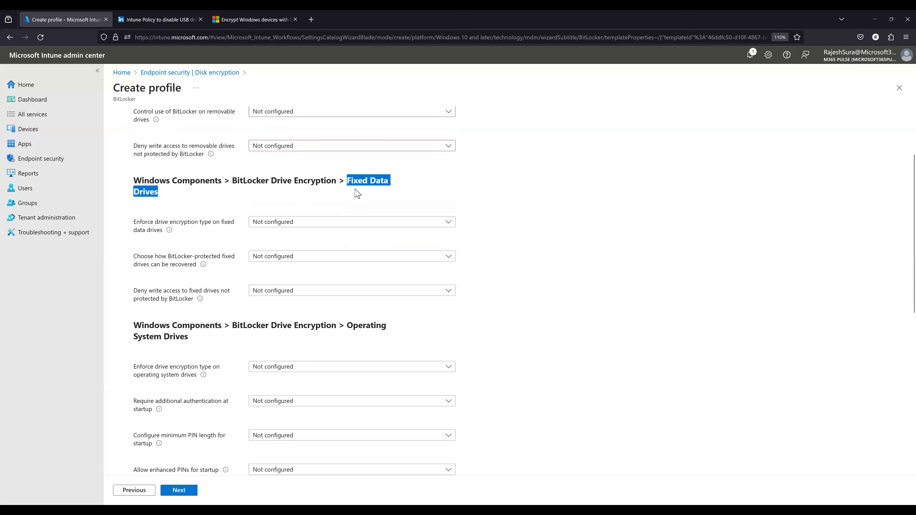
pyautogui.click(287, 225)
pyautogui.click(270, 252)
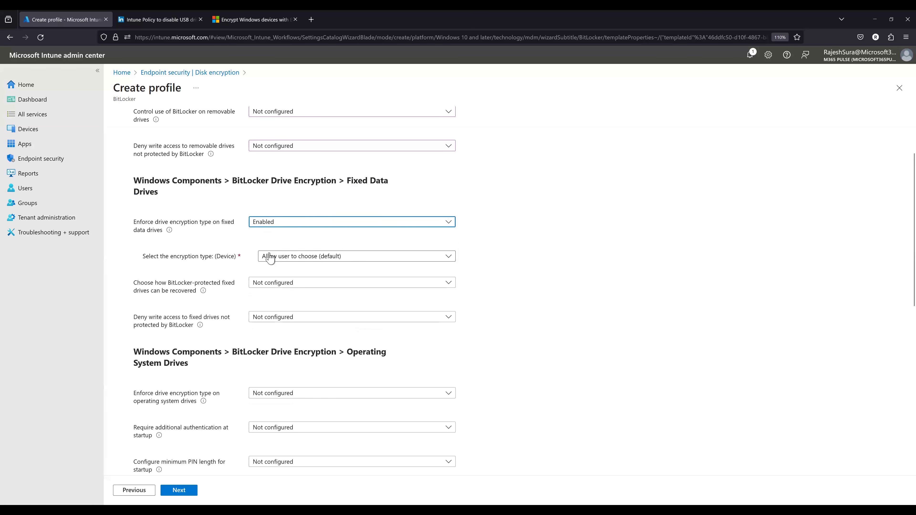
pyautogui.click(299, 257)
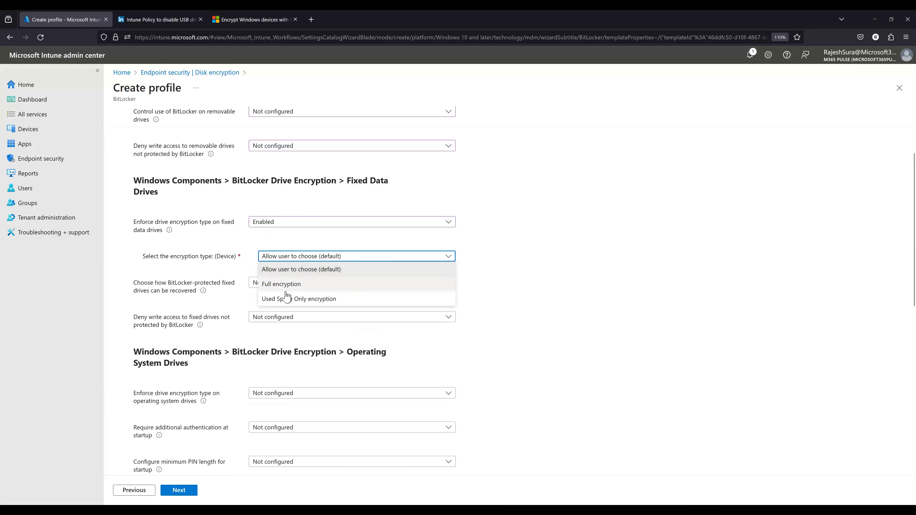
pyautogui.click(284, 305)
# - Set Choose how BitLocker-protected fixed drives can be recovered to Enabled
pyautogui.click(284, 284)
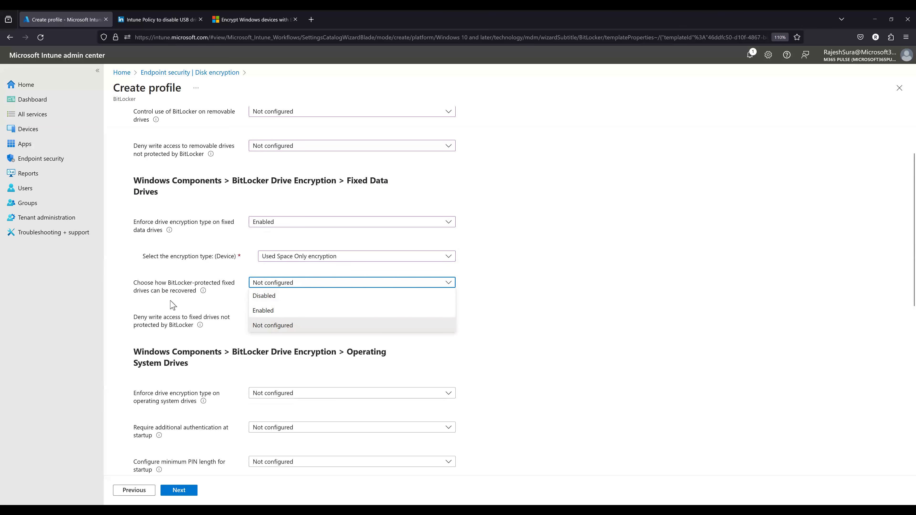
pyautogui.click(258, 311)
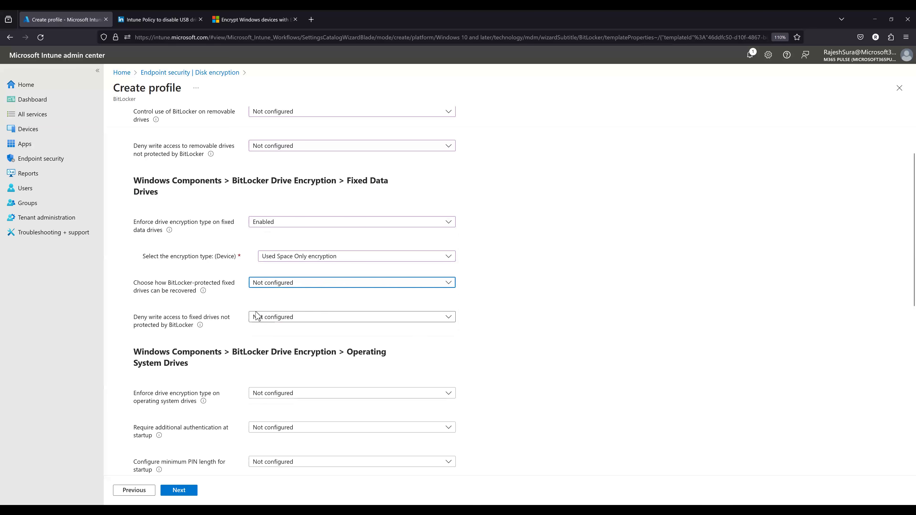
pyautogui.scroll(-1, 214, 341)
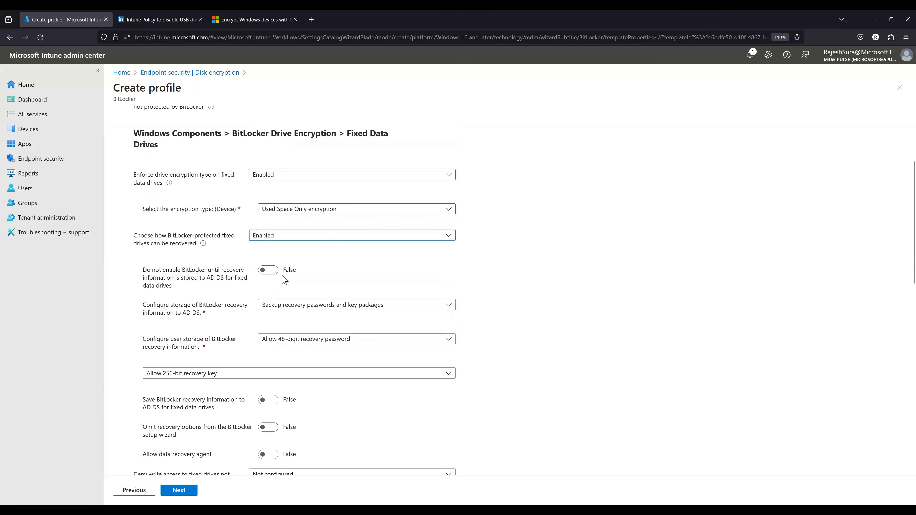
# - Try the option that blocks BitLocker until fixed drive recovery information is stored to AD DS, and switch it back to False
pyautogui.click(290, 306)
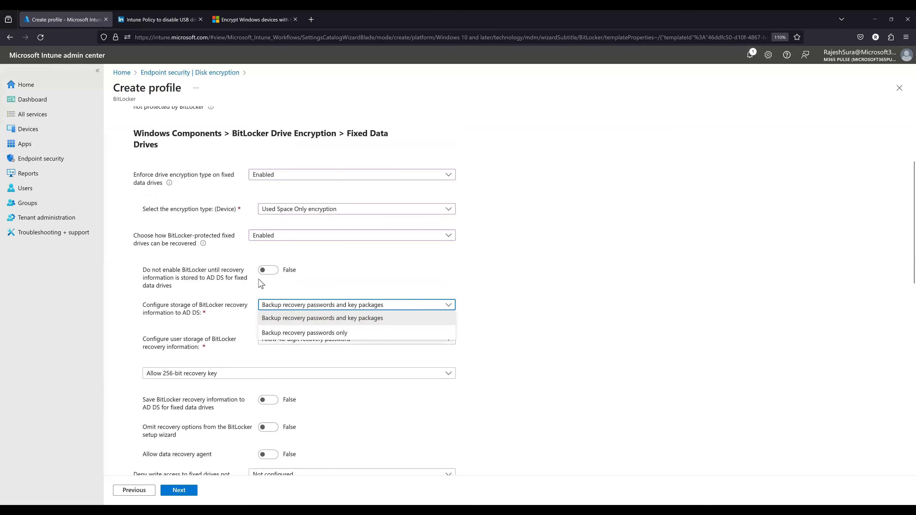
pyautogui.click(267, 272)
pyautogui.click(267, 271)
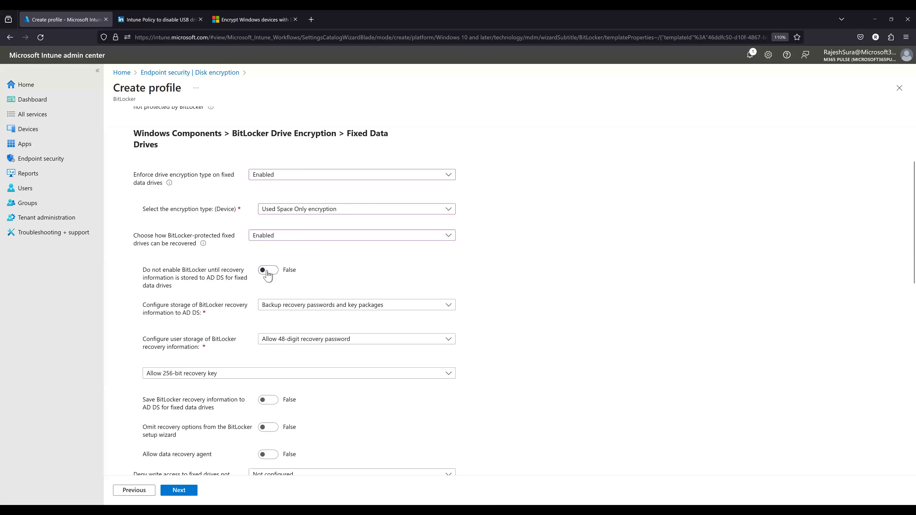
pyautogui.click(268, 272)
pyautogui.click(262, 276)
# - Back up fixed drive recovery passwords and key packages to AD DS, allowing a 48-digit recovery password and a 256-bit recovery key
pyautogui.click(280, 307)
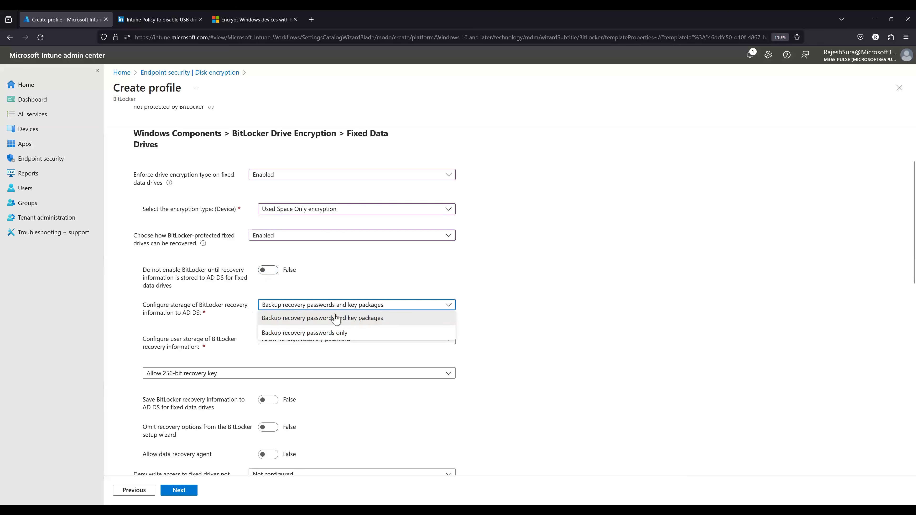
pyautogui.click(303, 318)
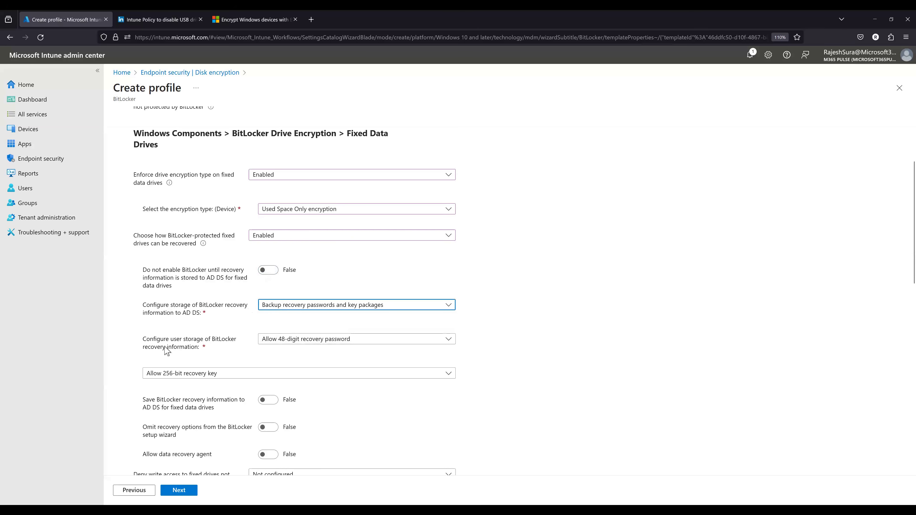
pyautogui.click(282, 341)
pyautogui.click(561, 330)
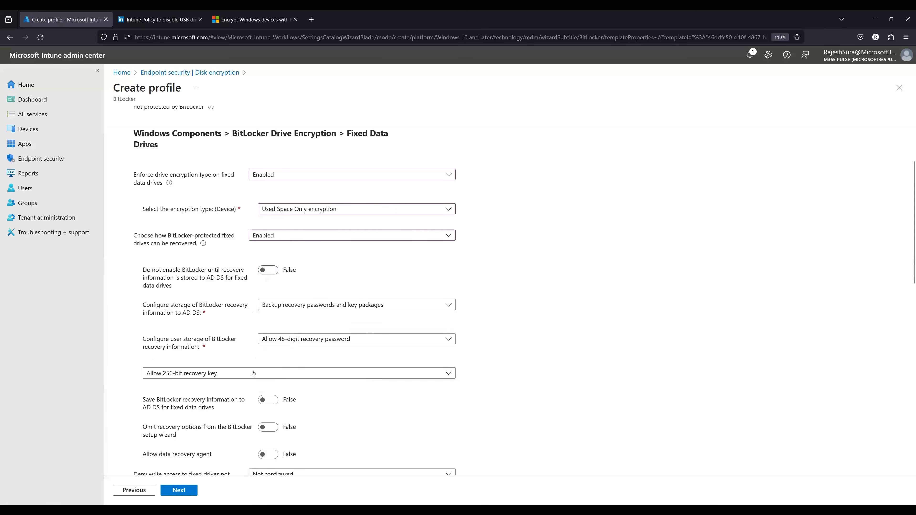
pyautogui.scroll(-2, 217, 339)
pyautogui.click(190, 326)
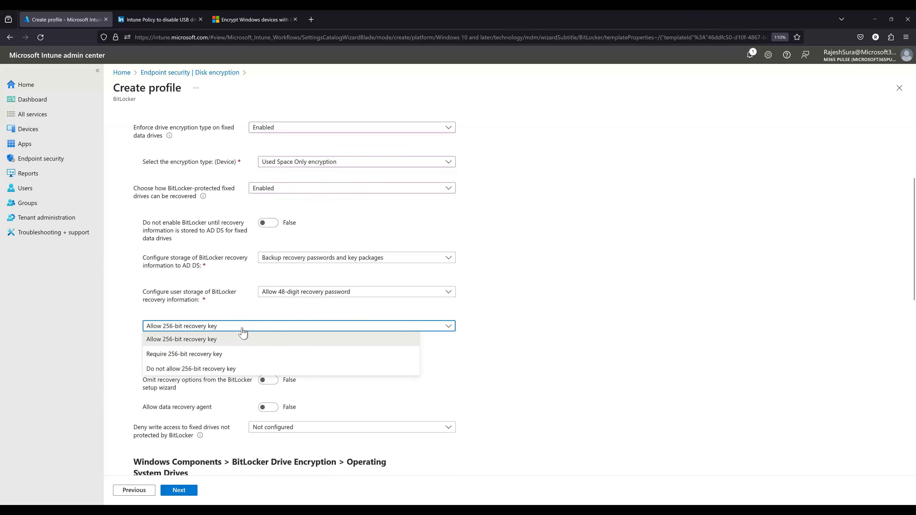
pyautogui.click(278, 345)
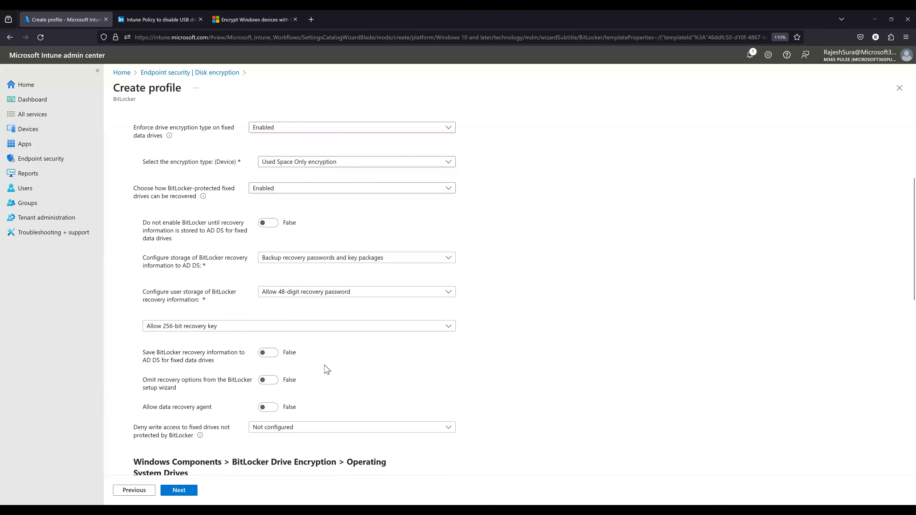
pyautogui.scroll(-2, 296, 342)
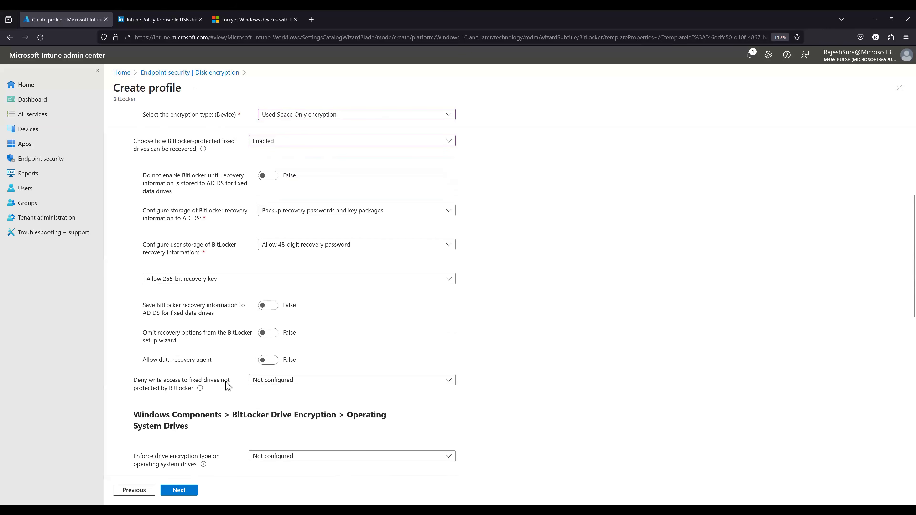
# - Set Deny write access to fixed drives not protected by BitLocker to Disabled
pyautogui.click(275, 382)
pyautogui.click(267, 408)
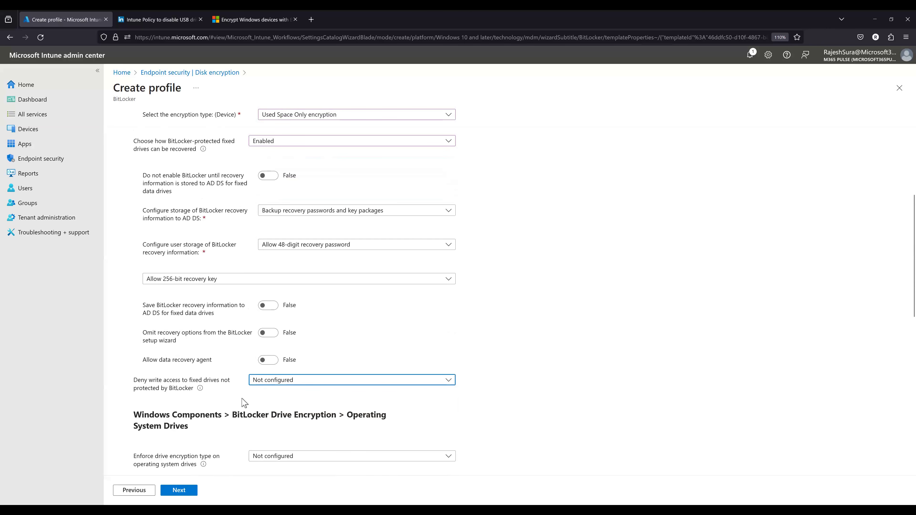
pyautogui.click(272, 386)
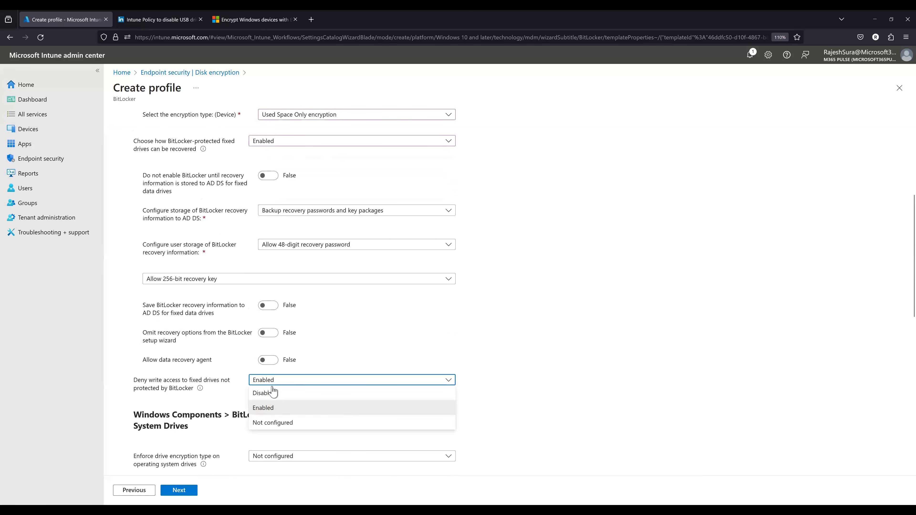
pyautogui.click(271, 395)
# - Open the Learn more documentation for the fixed data drive encryption type setting and look over the BitLocker CSP article
pyautogui.scroll(5, 225, 337)
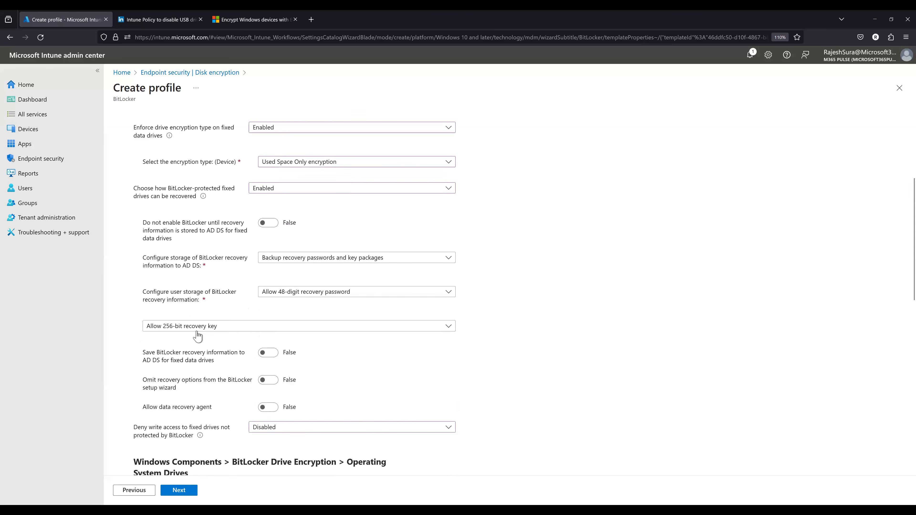
pyautogui.moveTo(169, 277)
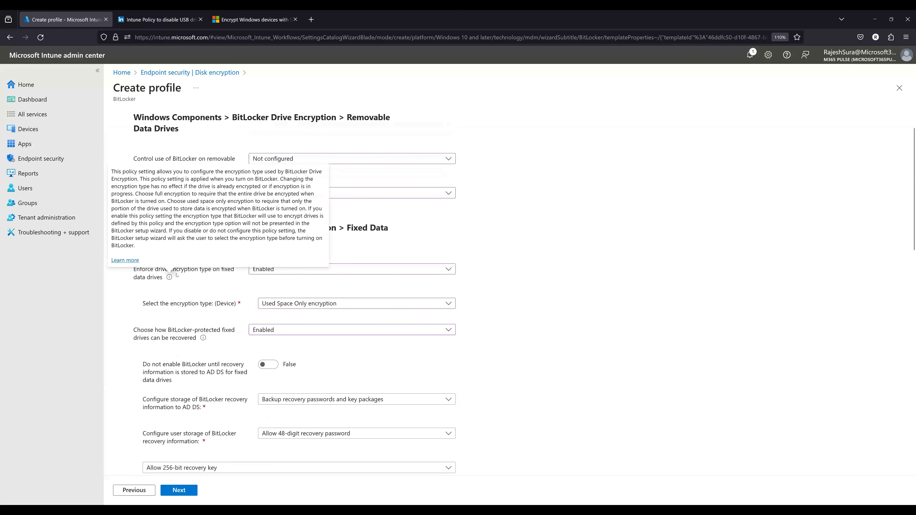
pyautogui.click(121, 262)
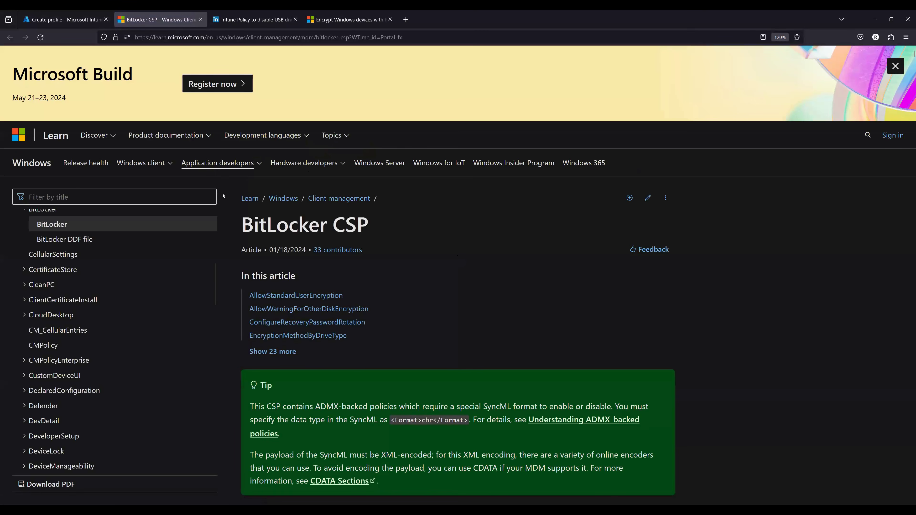
pyautogui.scroll(8, 169, 394)
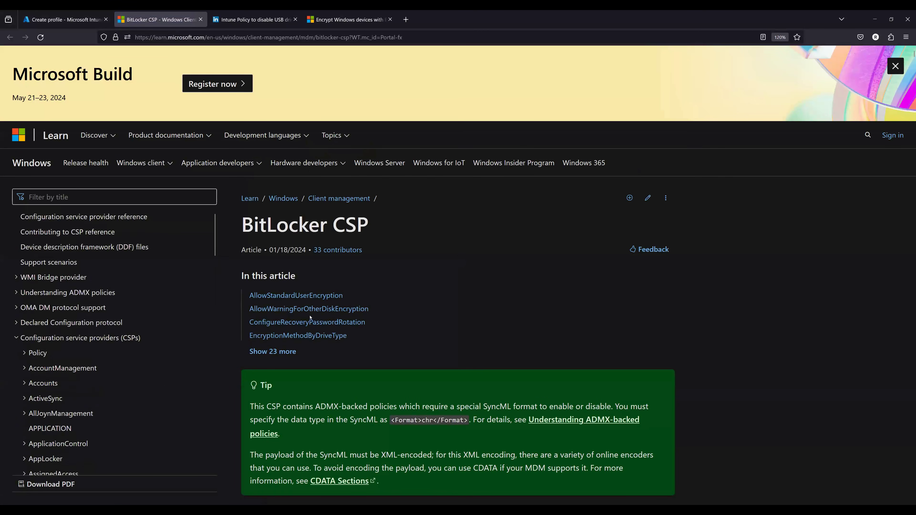
pyautogui.scroll(-2, 147, 397)
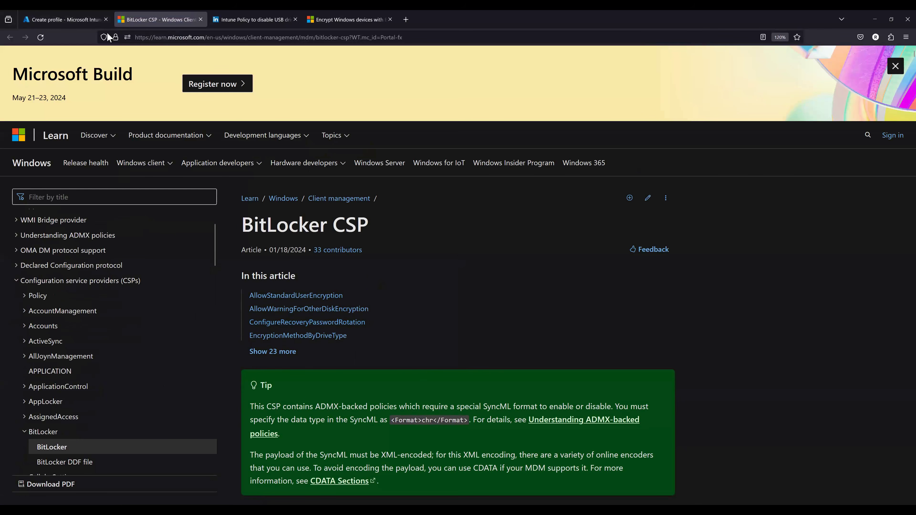
# - Search the web for "windows bitlcoker" and open the Microsoft Learn BitLocker overview article
pyautogui.click(199, 40)
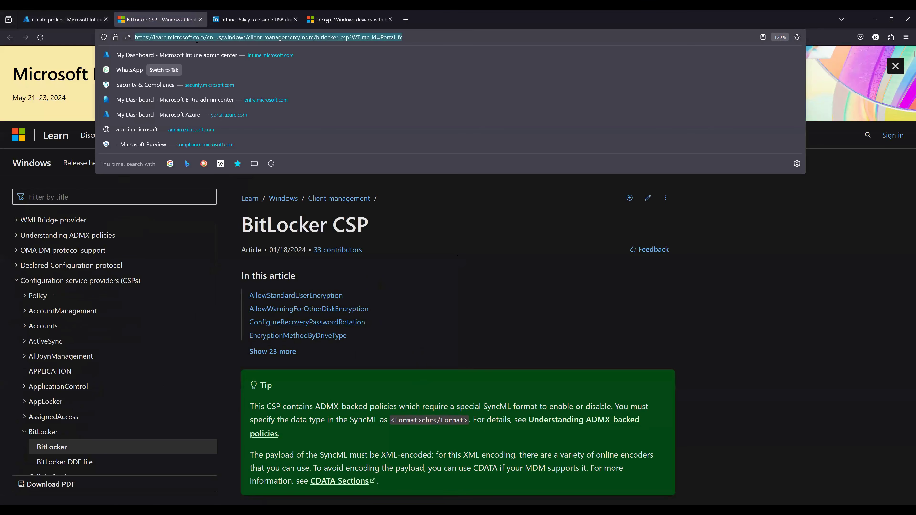
pyautogui.write('windows bitlc')
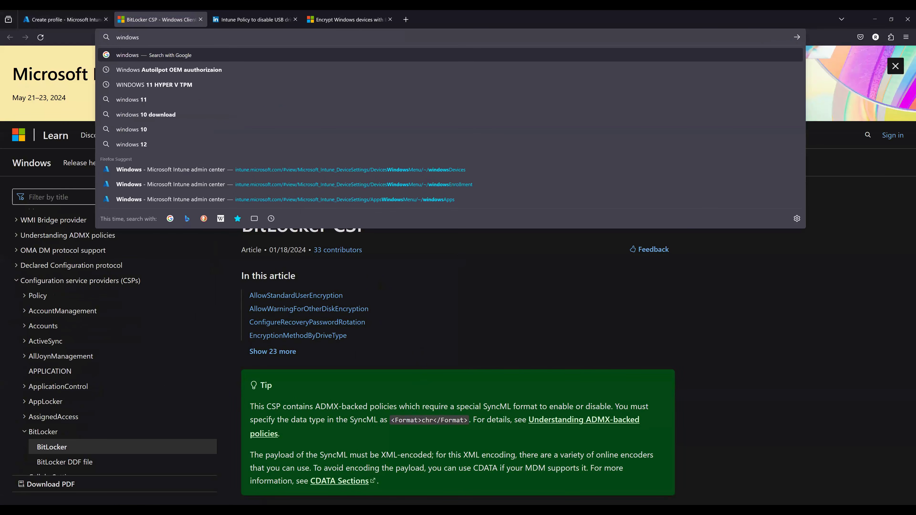
pyautogui.press('BackSpace')
pyautogui.press('BackSpace')
pyautogui.write('coker')
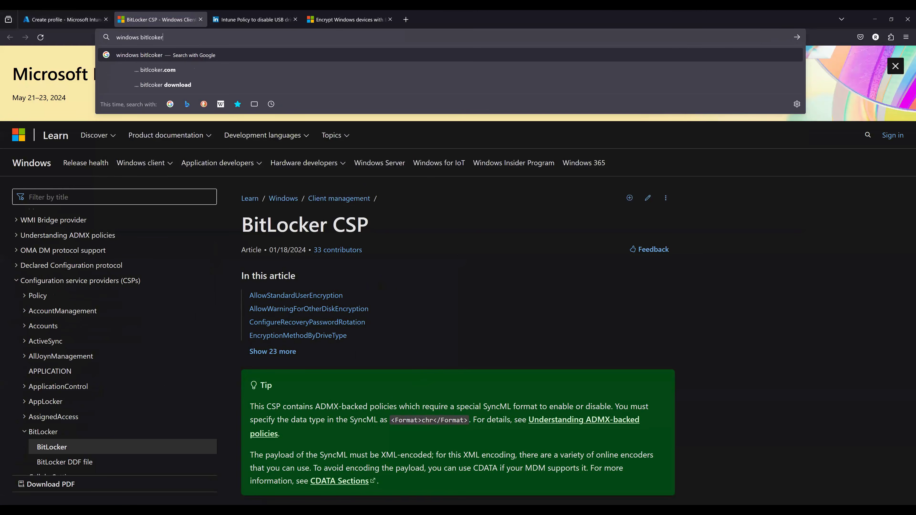
pyautogui.press('Return')
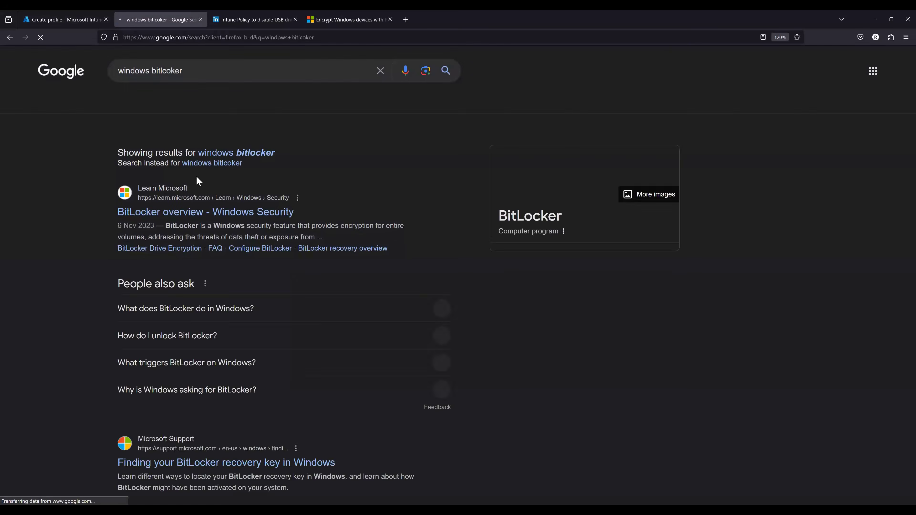
pyautogui.click(204, 213)
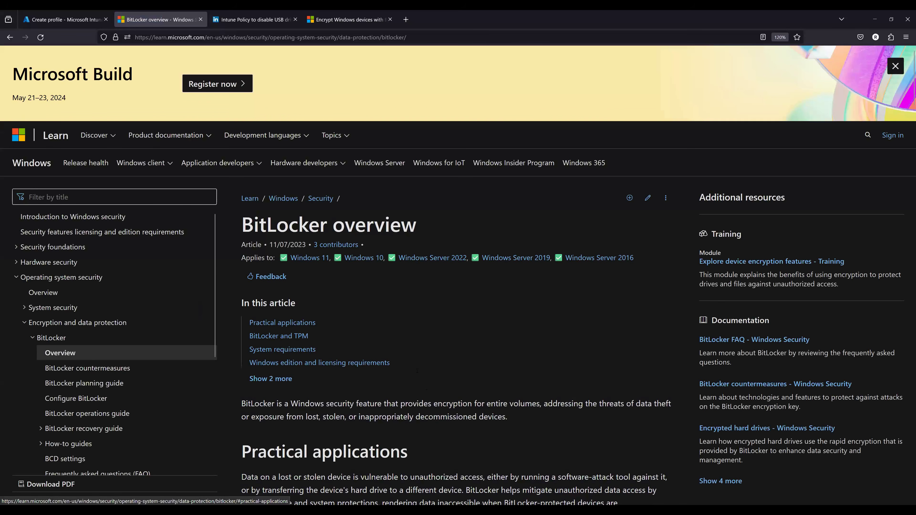
# - Read the BitLocker overview article from the practical applications and TPM sections through the system requirements
pyautogui.scroll(-3, 416, 370)
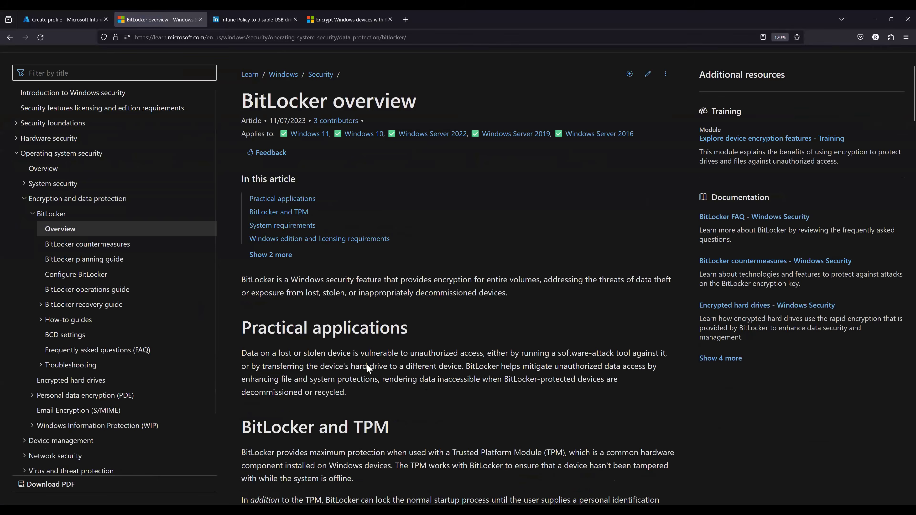
pyautogui.scroll(-5, 367, 364)
pyautogui.scroll(5, 388, 355)
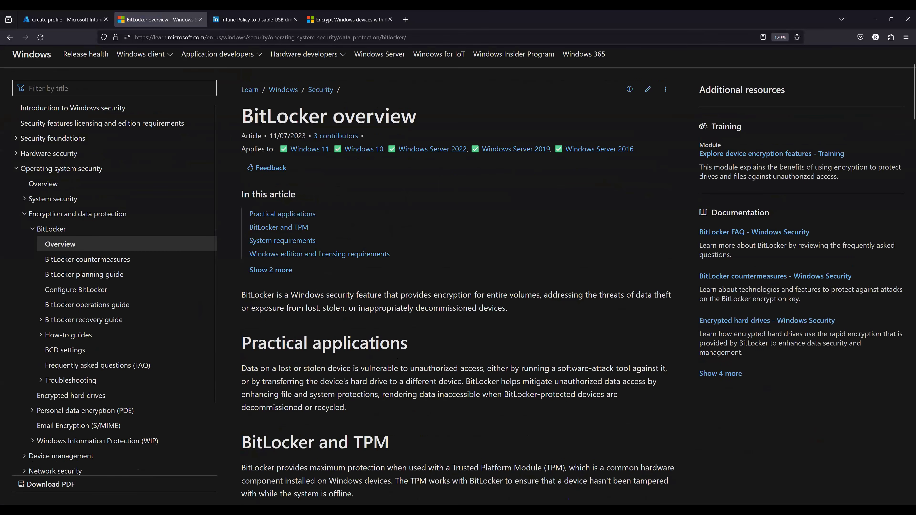
pyautogui.scroll(3, 343, 260)
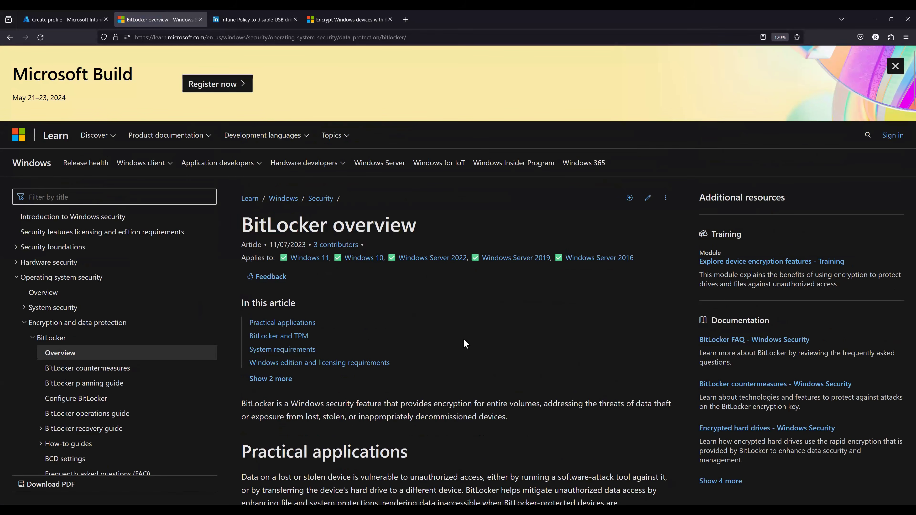
pyautogui.scroll(-2, 465, 350)
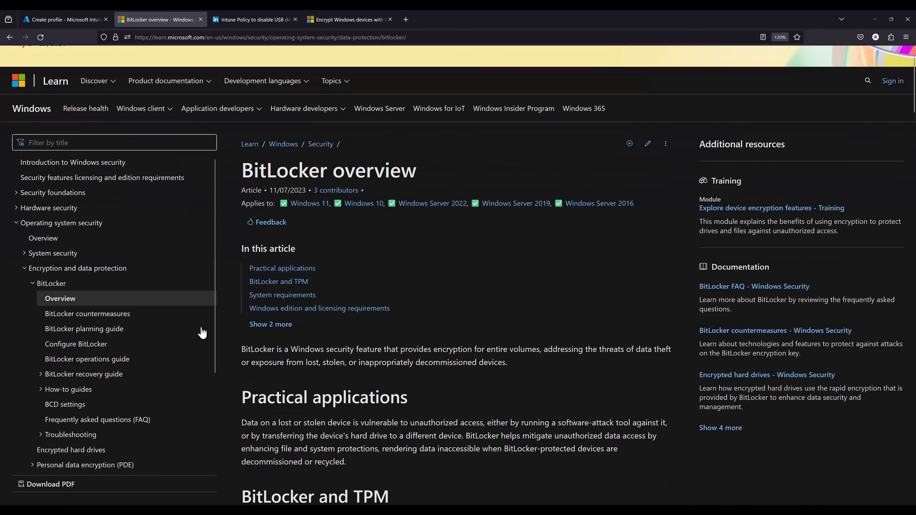
pyautogui.scroll(2, 292, 185)
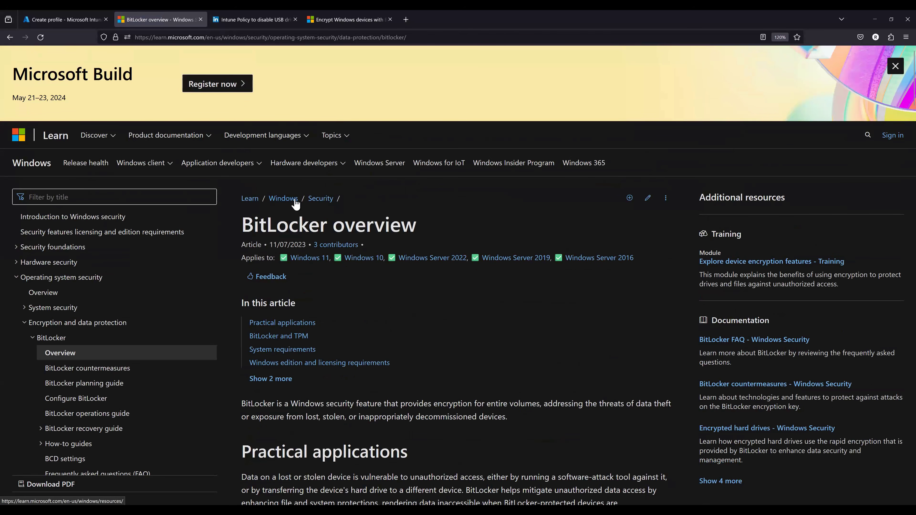
pyautogui.scroll(-5, 383, 342)
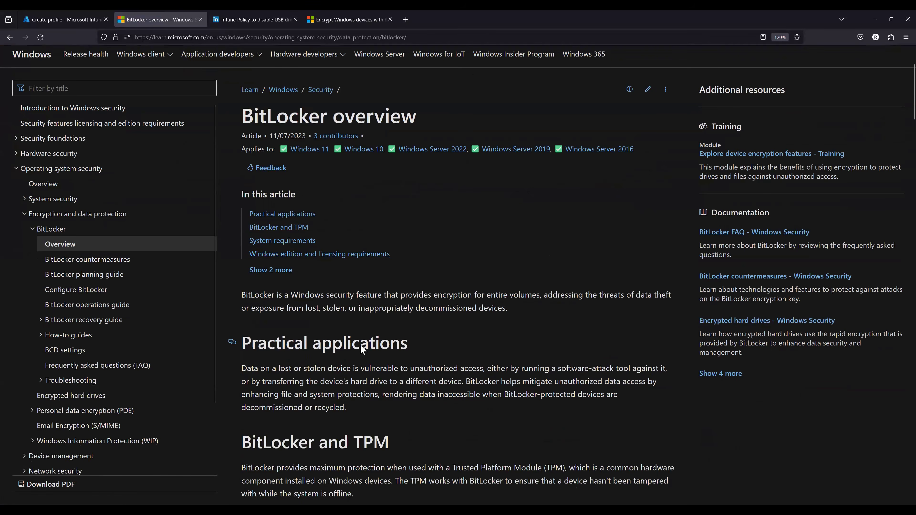
pyautogui.scroll(-5, 358, 349)
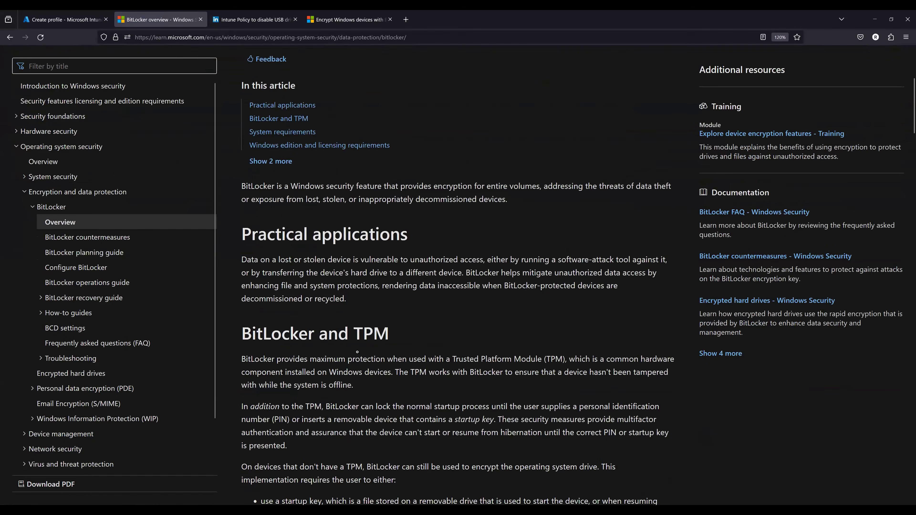
pyautogui.scroll(-10, 455, 242)
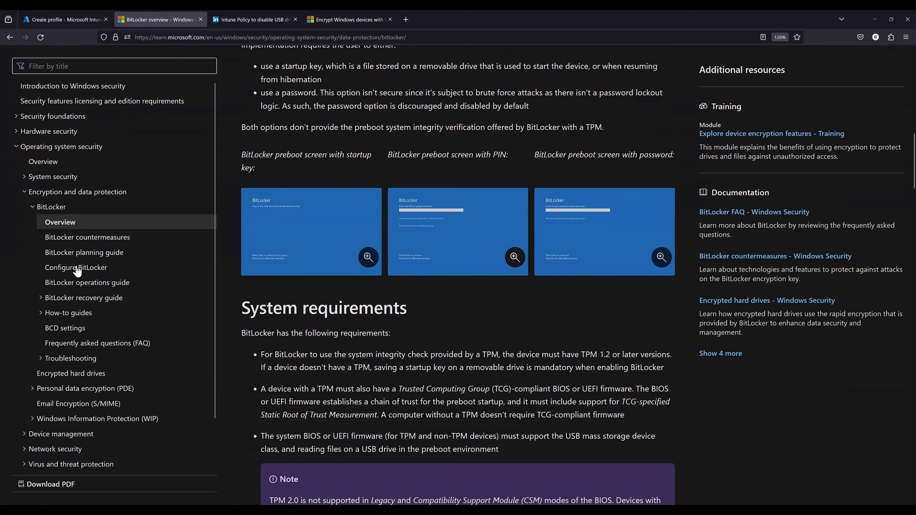
pyautogui.scroll(-3, 115, 258)
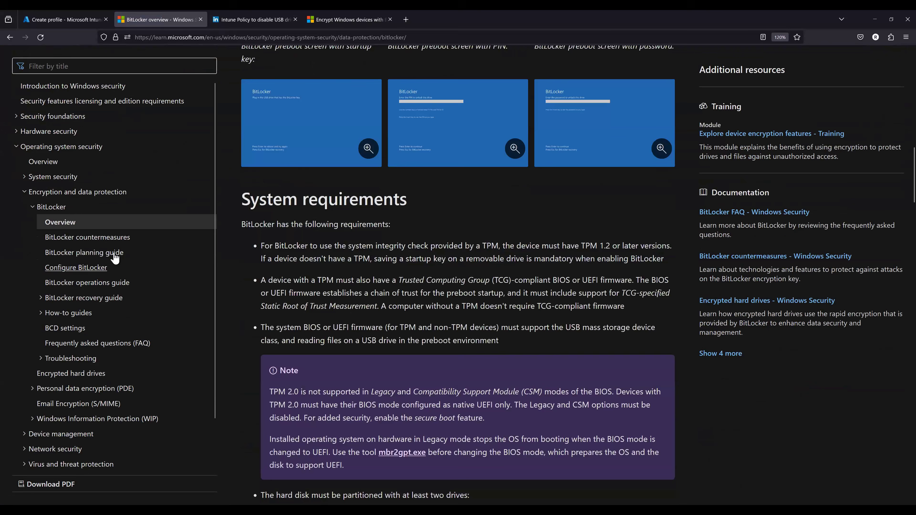
# - Open the BitLocker planning guide and go through it to the BitLocker key protectors section
pyautogui.click(114, 254)
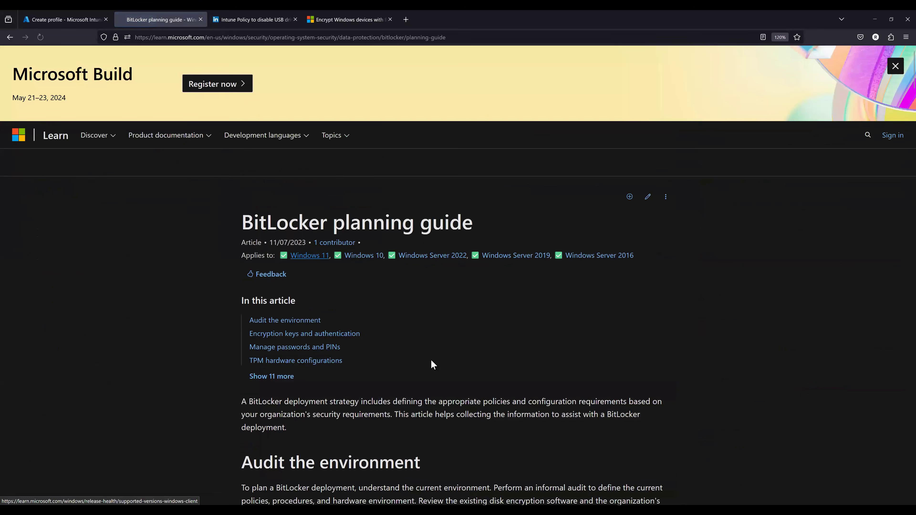
pyautogui.scroll(-5, 427, 370)
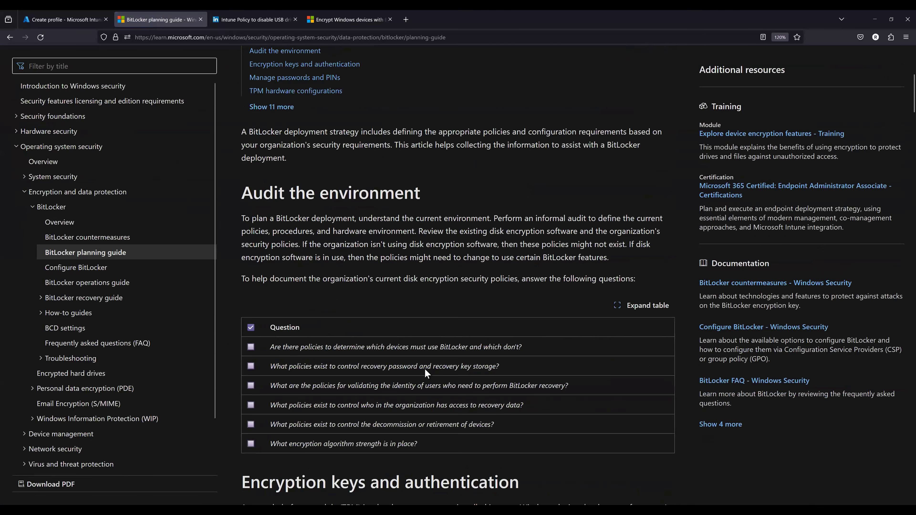
pyautogui.scroll(-5, 427, 372)
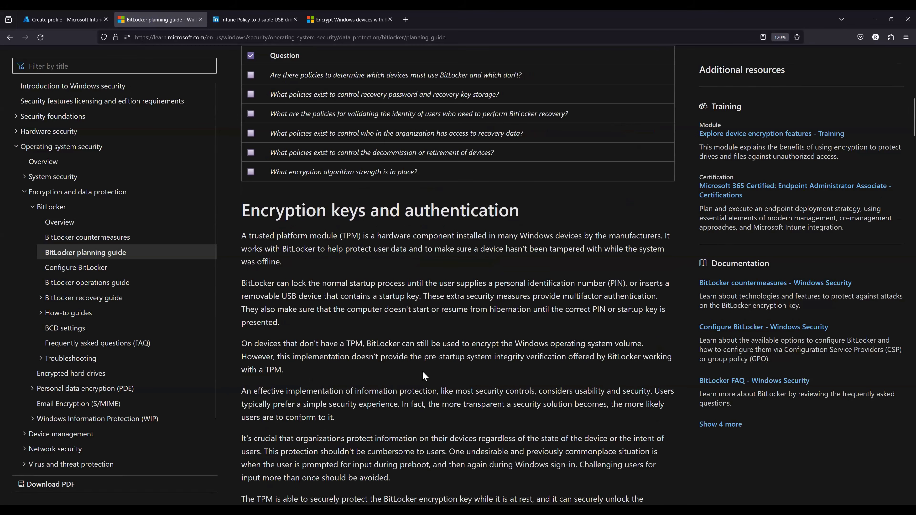
pyautogui.scroll(-6, 424, 375)
pyautogui.scroll(-3, 284, 140)
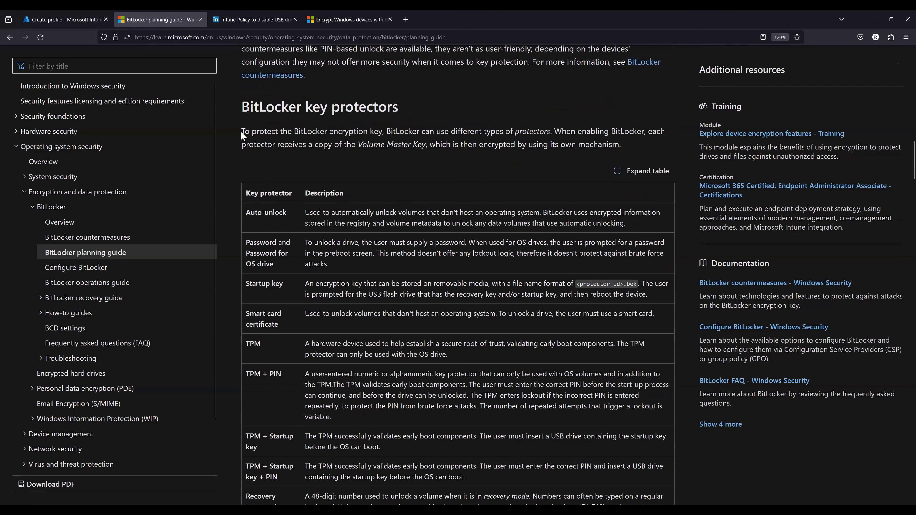
# - Highlight the introductory sentences of the BitLocker key protectors section phrase by phrase, through the Volume Master Key mention
pyautogui.moveTo(241, 131); pyautogui.dragTo(379, 131)
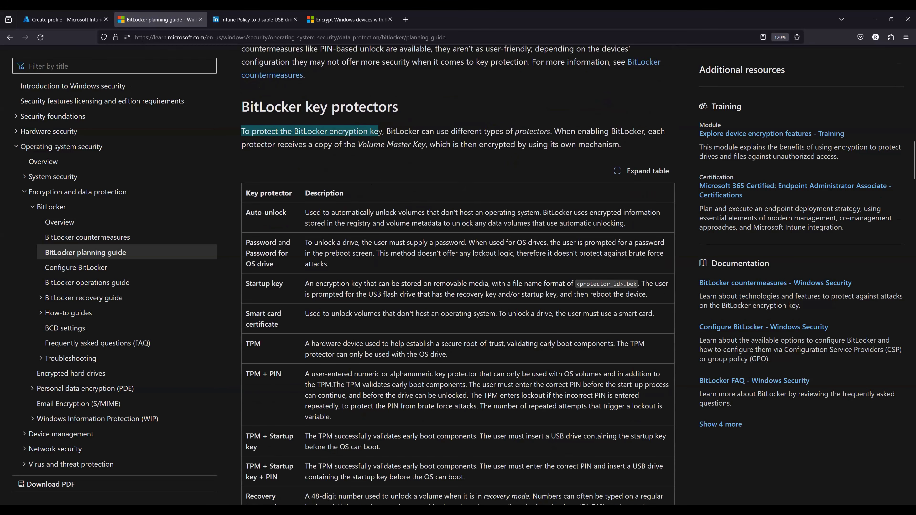
pyautogui.click(395, 135)
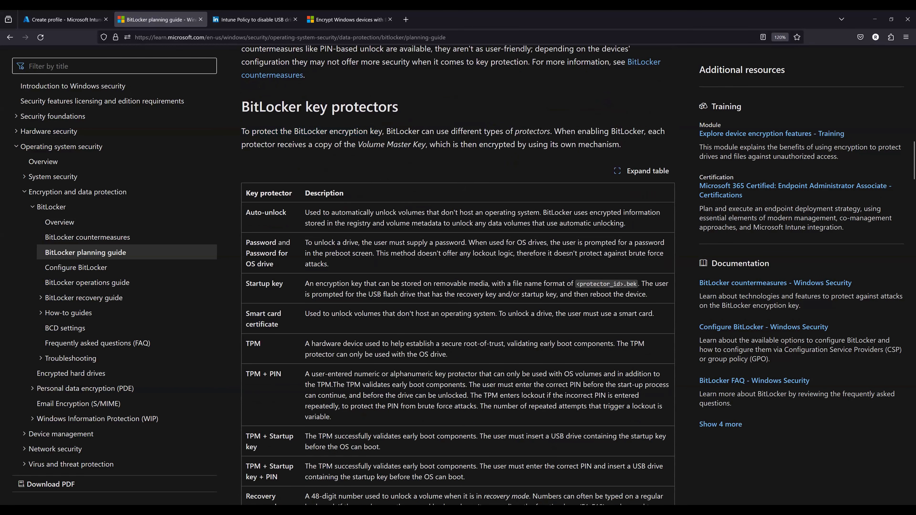
pyautogui.moveTo(387, 131); pyautogui.dragTo(540, 131)
pyautogui.click(636, 128)
pyautogui.moveTo(645, 127); pyautogui.dragTo(554, 131)
pyautogui.click(554, 131)
pyautogui.moveTo(247, 145); pyautogui.dragTo(426, 144)
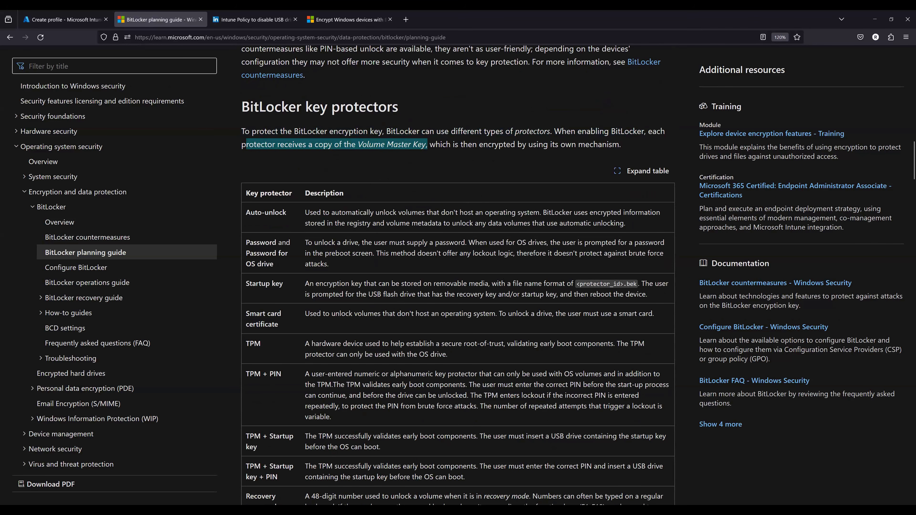
# - Read the planning guide from the key protectors table through PINs, disk configuration and provisioning to Used Disk Space Only encryption
pyautogui.scroll(-3, 420, 320)
pyautogui.scroll(-2, 368, 388)
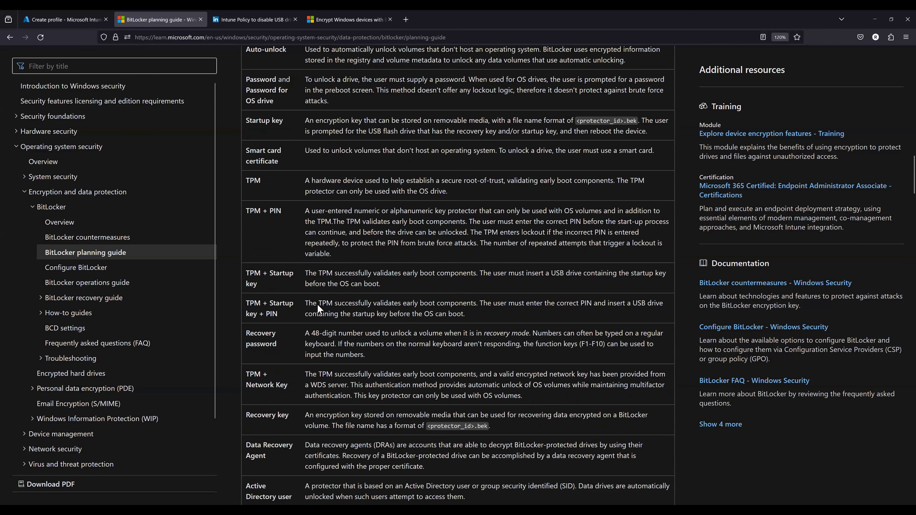
pyautogui.scroll(-3, 317, 304)
pyautogui.scroll(-10, 364, 336)
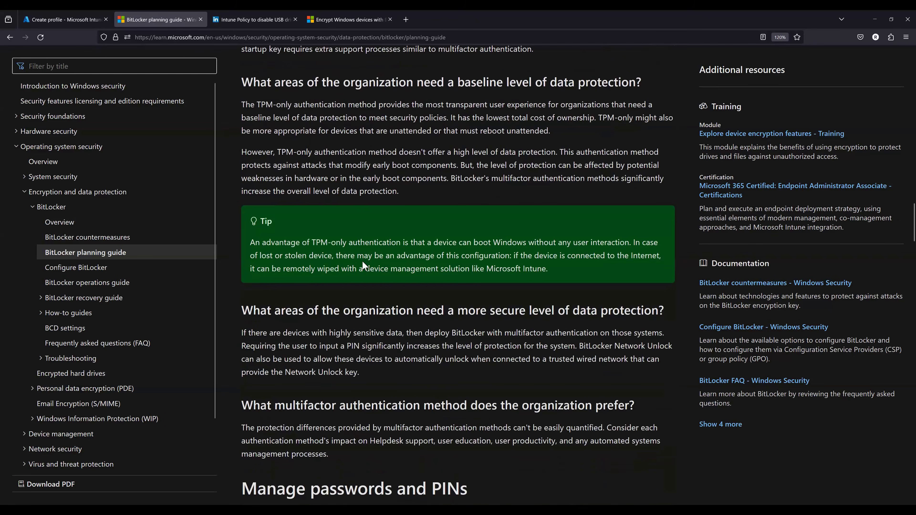
pyautogui.scroll(-5, 364, 249)
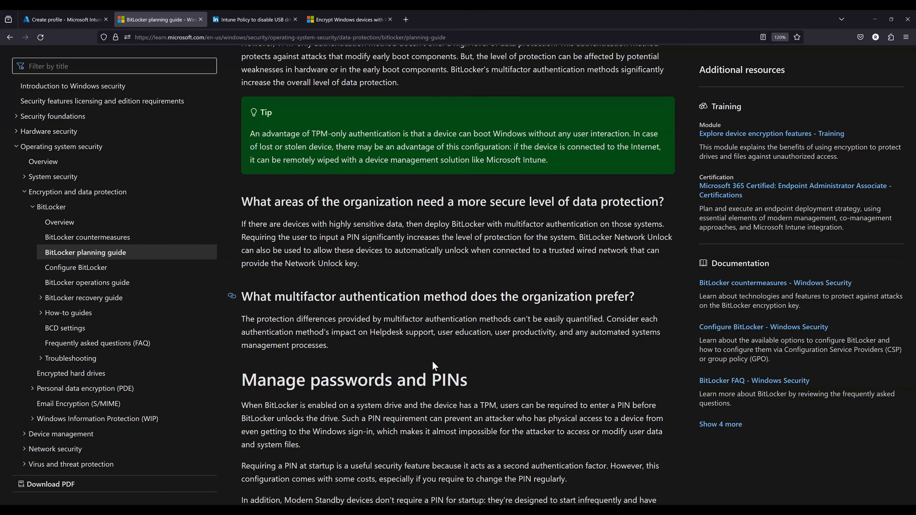
pyautogui.scroll(-4, 400, 365)
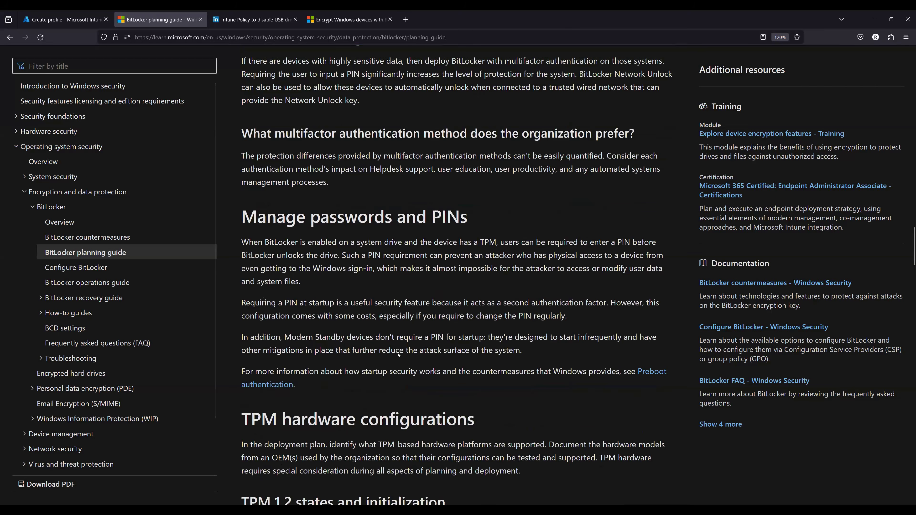
pyautogui.scroll(-10, 399, 356)
pyautogui.scroll(-6, 416, 366)
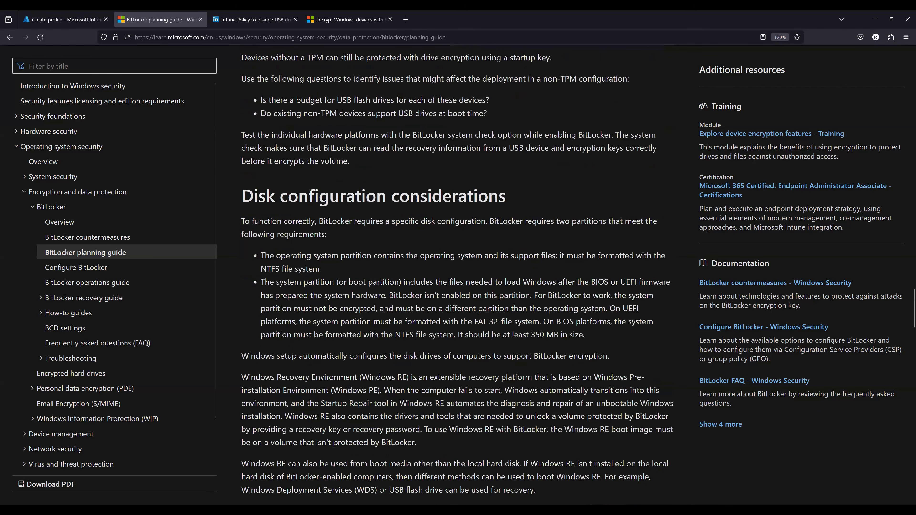
pyautogui.scroll(-5, 381, 377)
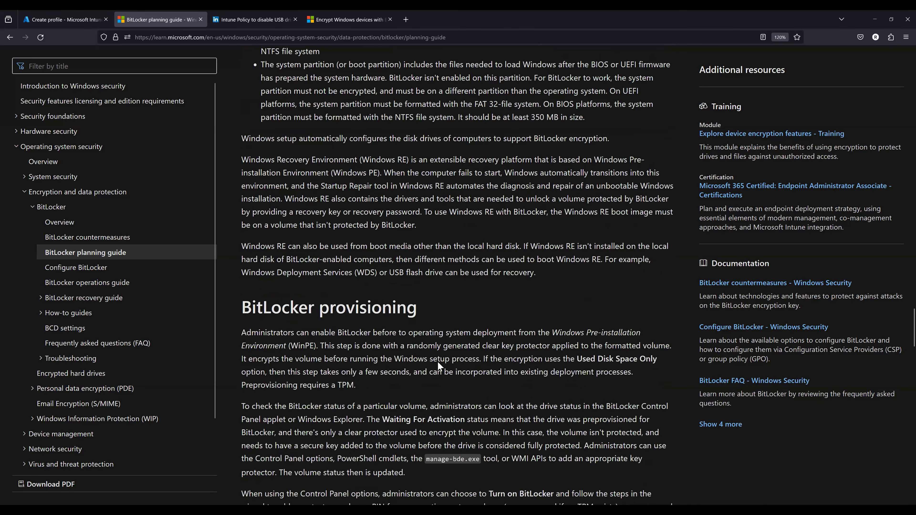
pyautogui.scroll(-3, 438, 365)
pyautogui.scroll(-2, 438, 365)
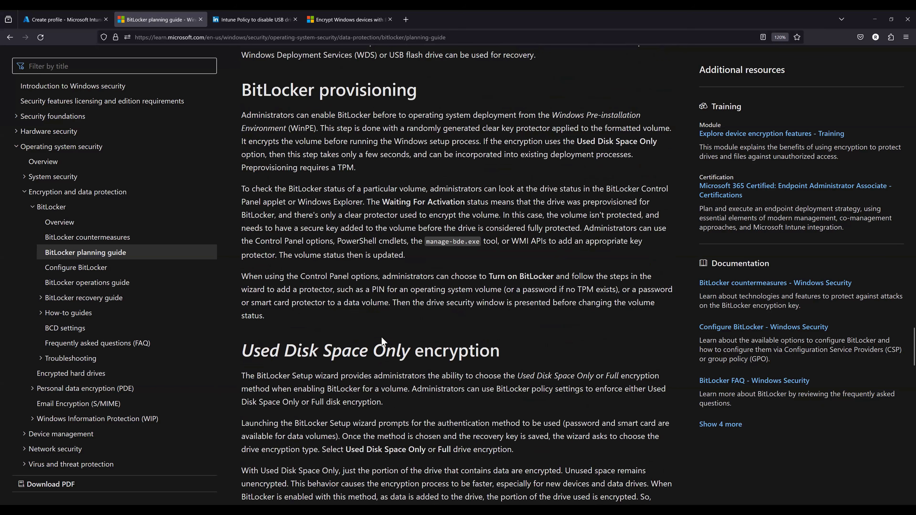
# - Return to the Intune admin center, discard the unsaved BitLocker profile and open the Endpoint security disk encryption policies
pyautogui.click(48, 20)
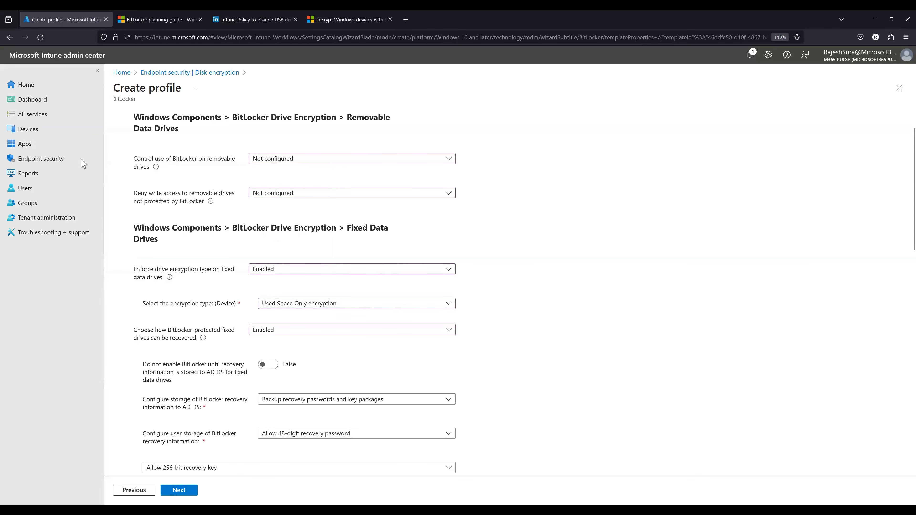
pyautogui.click(72, 162)
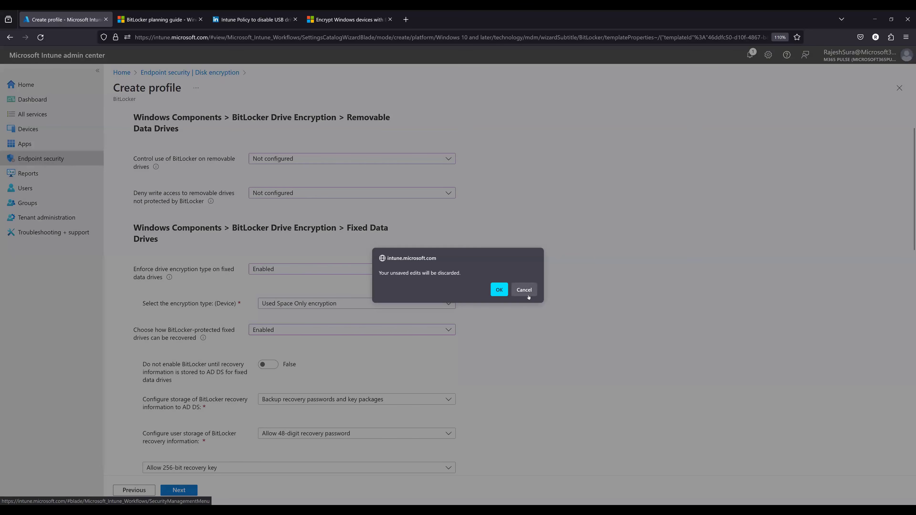
pyautogui.click(527, 294)
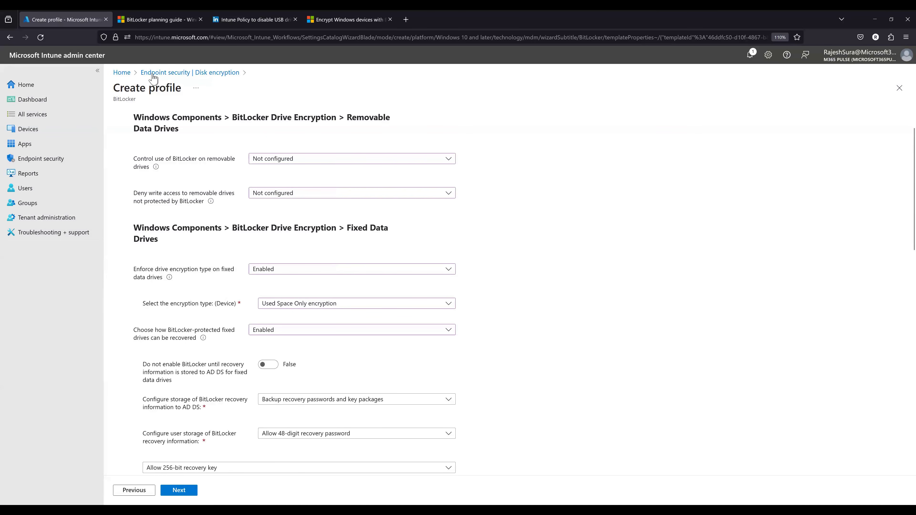
pyautogui.click(52, 162)
pyautogui.click(499, 289)
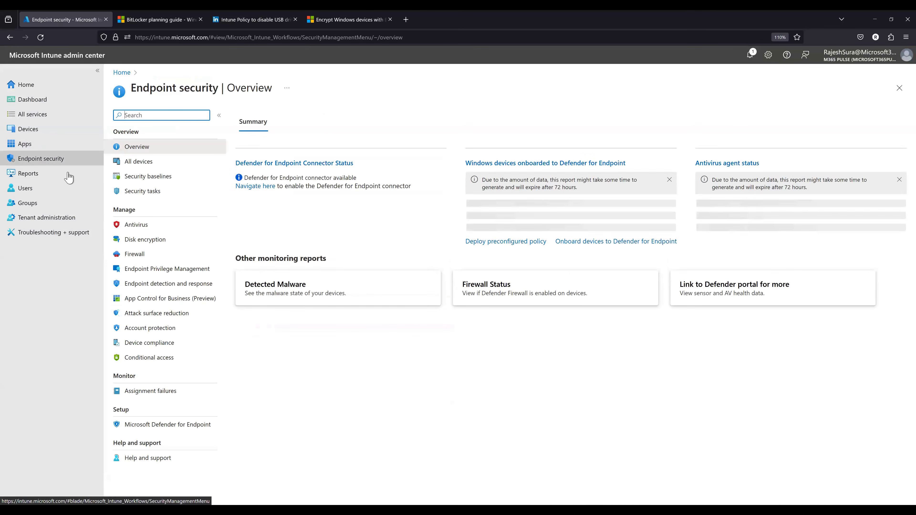
pyautogui.click(142, 243)
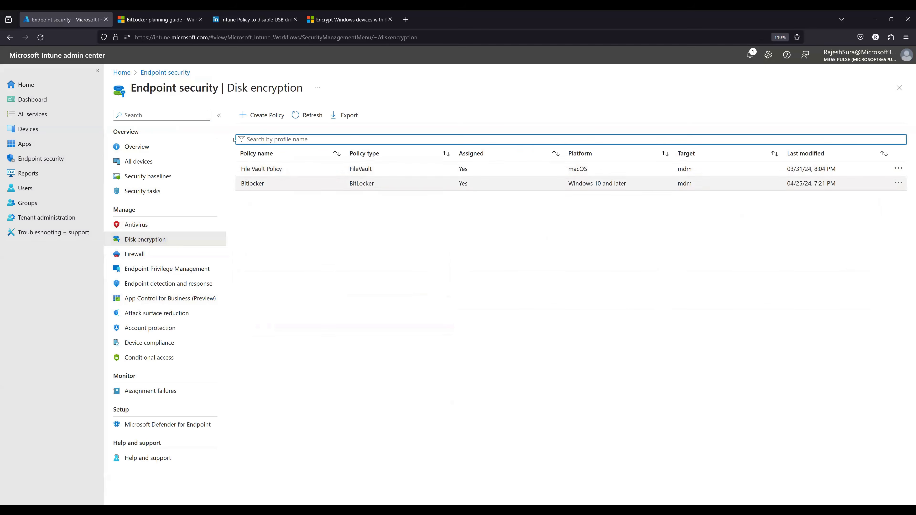
pyautogui.click(26, 129)
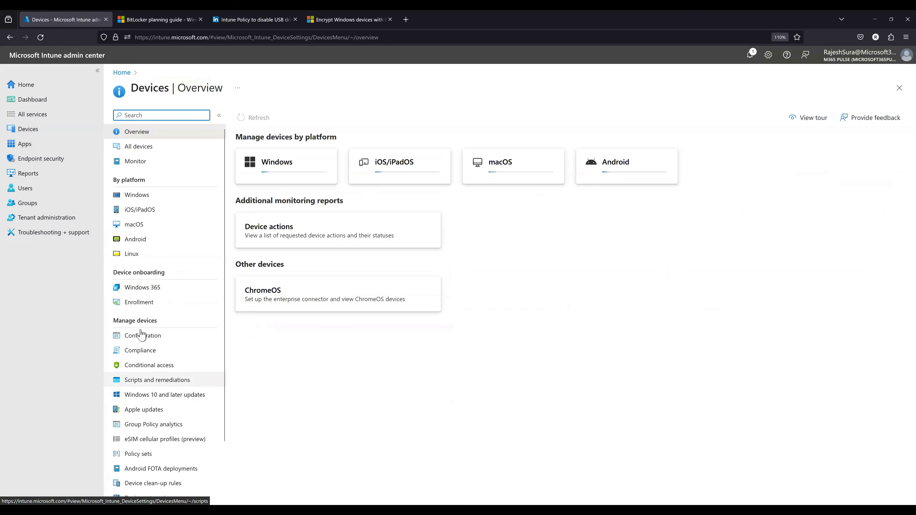
pyautogui.click(144, 336)
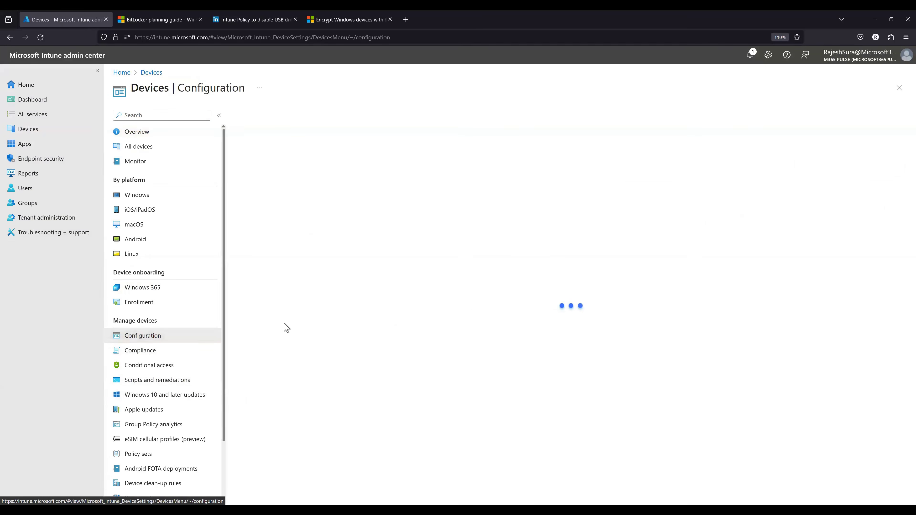
pyautogui.click(262, 150)
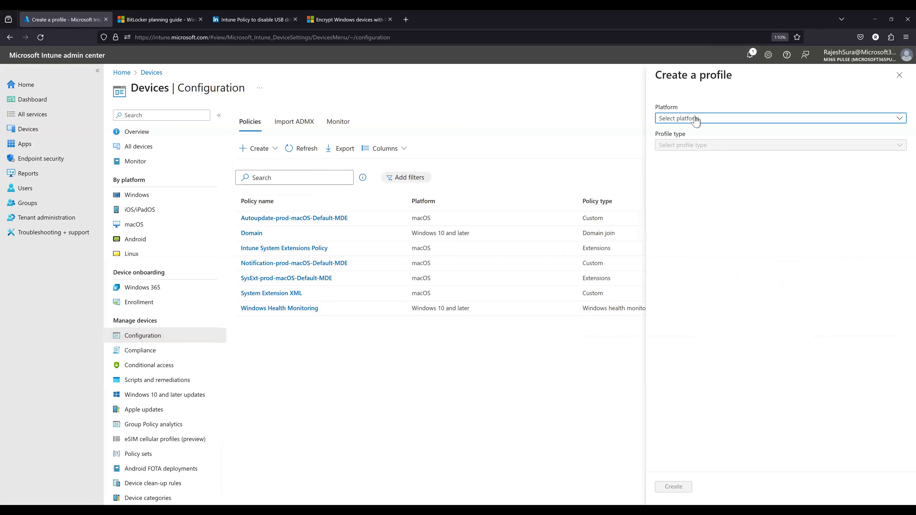
pyautogui.click(695, 120)
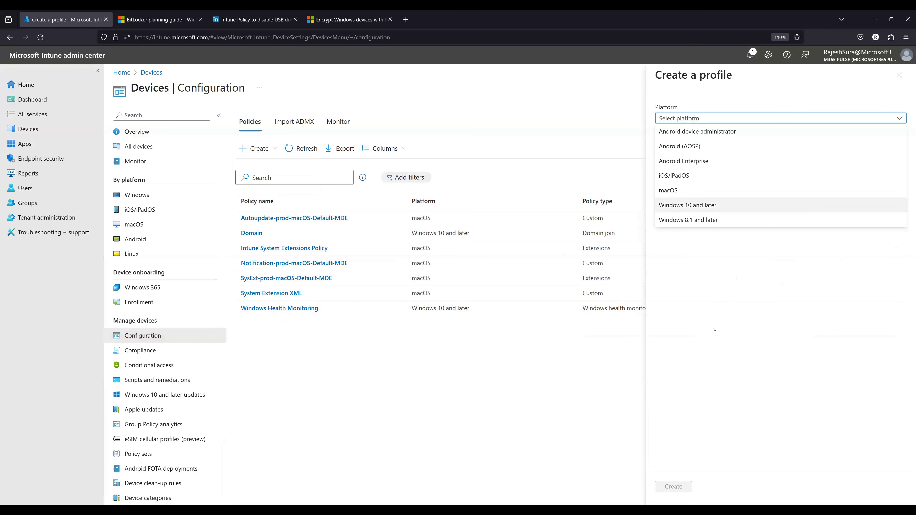
pyautogui.click(715, 339)
pyautogui.click(695, 121)
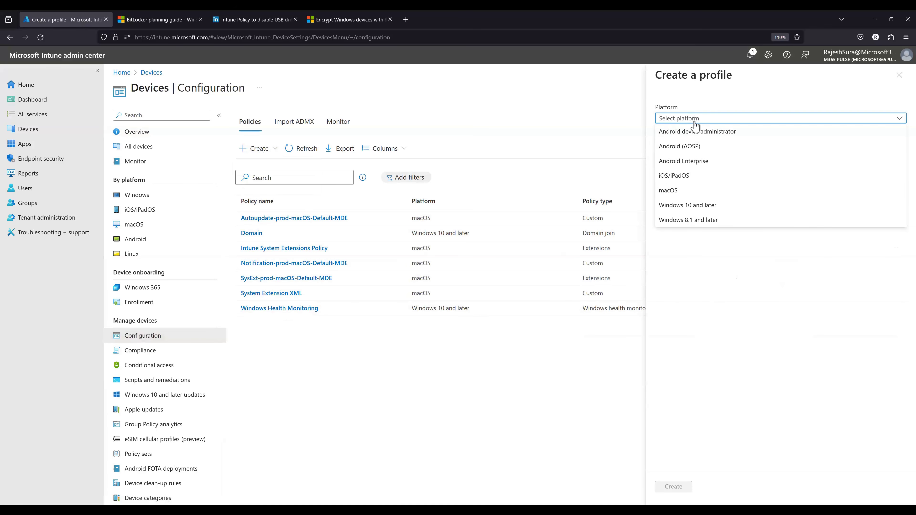
pyautogui.click(691, 208)
pyautogui.click(690, 146)
pyautogui.click(690, 159)
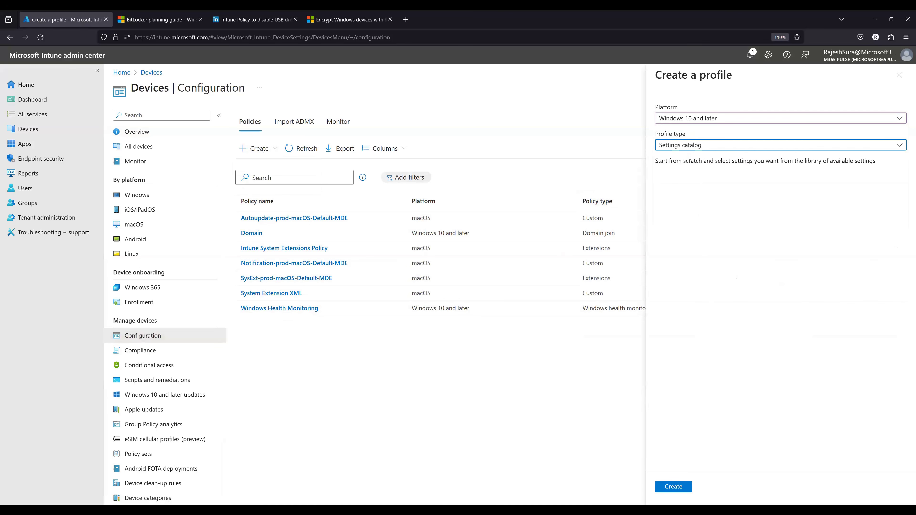
pyautogui.click(690, 145)
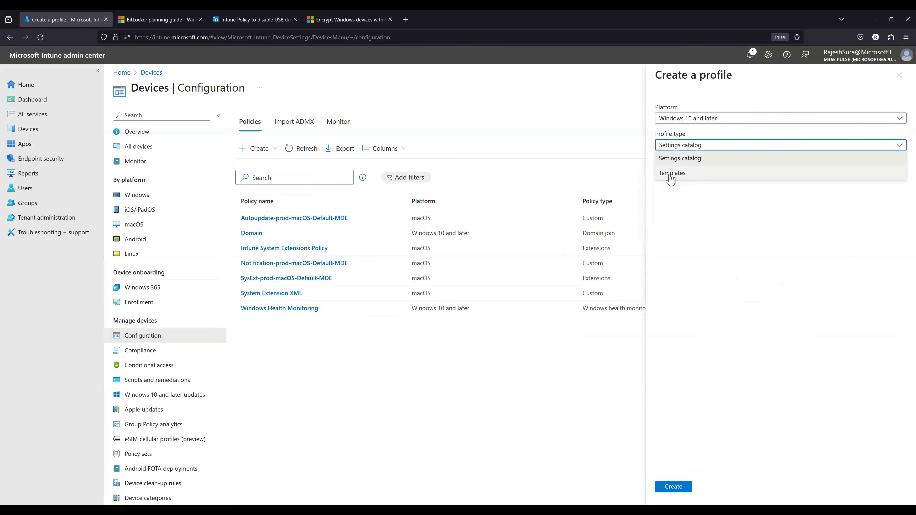
pyautogui.click(680, 163)
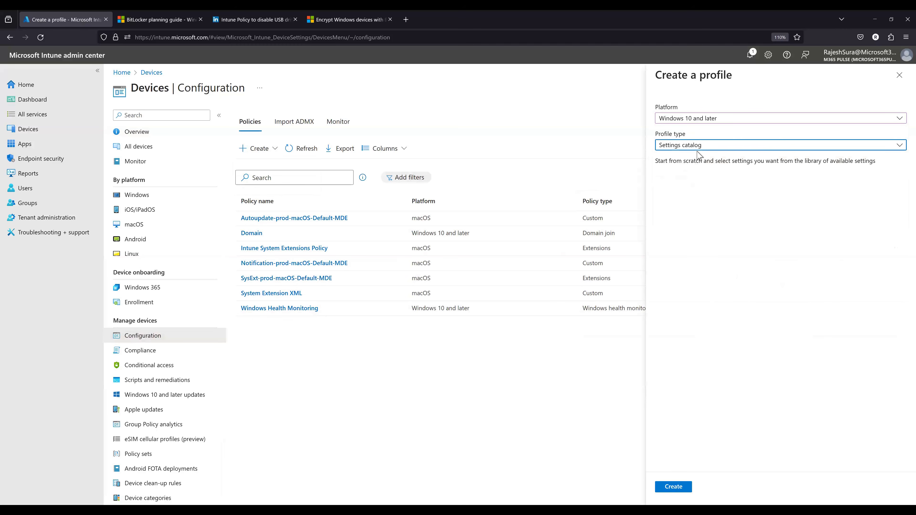
pyautogui.click(705, 119)
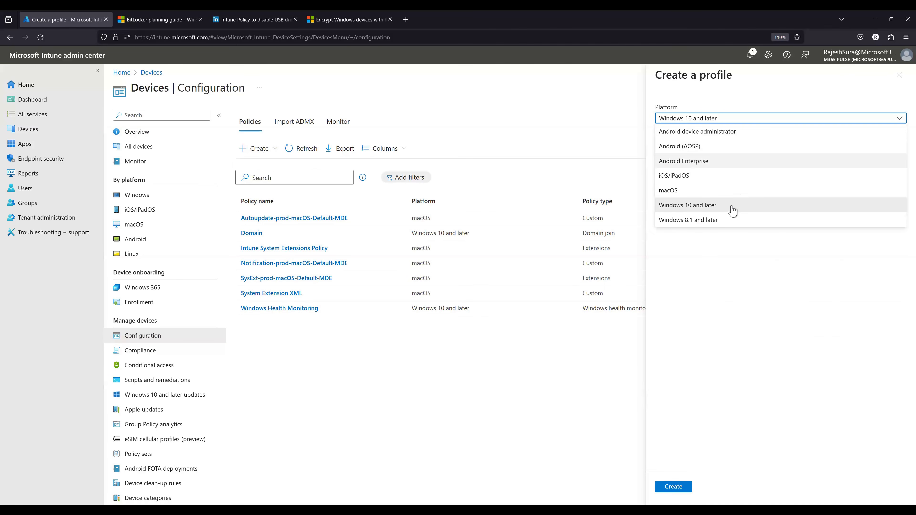
pyautogui.press('Escape')
pyautogui.click(899, 75)
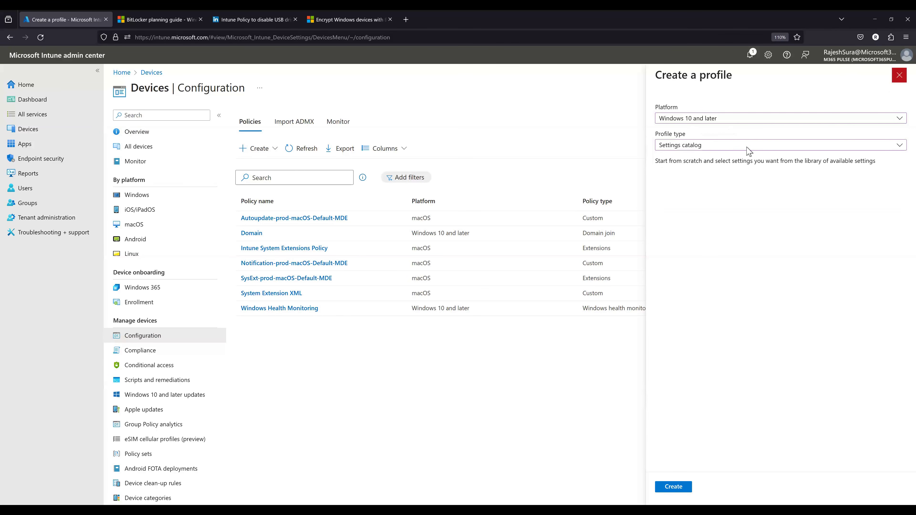
pyautogui.click(499, 289)
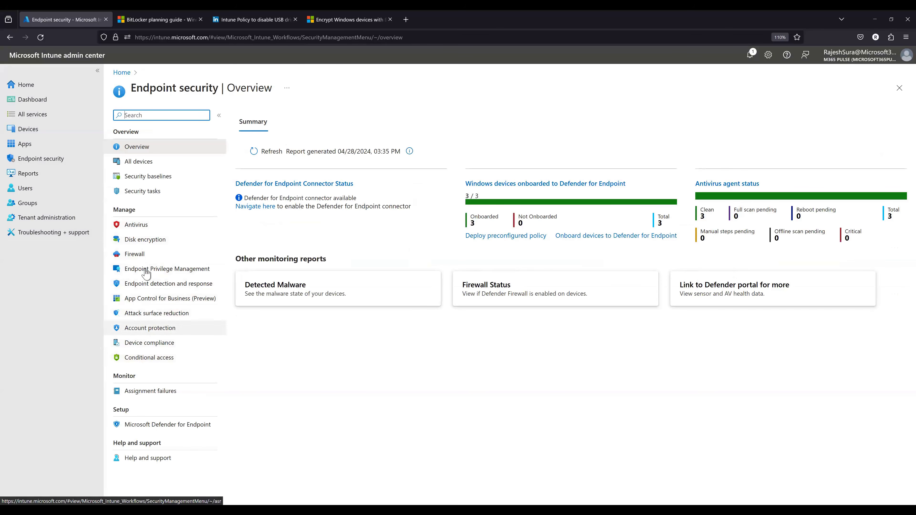
# - Open the existing Bitlocker policy under Endpoint security disk encryption and start editing its configuration settings
pyautogui.click(133, 241)
pyautogui.click(254, 126)
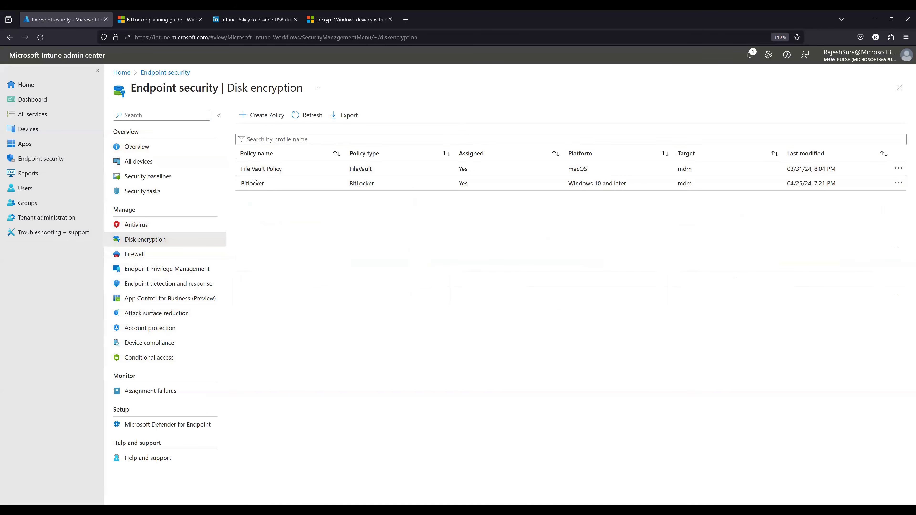
pyautogui.click(302, 188)
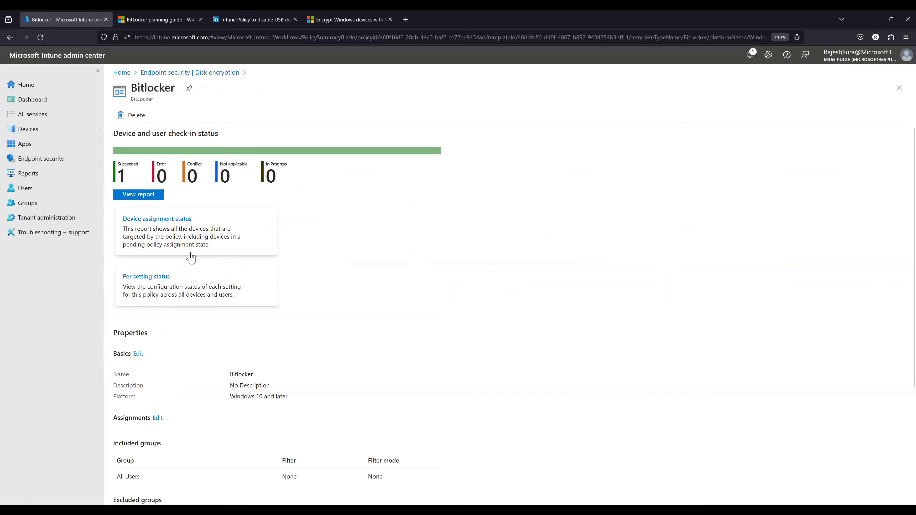
pyautogui.scroll(-4, 217, 421)
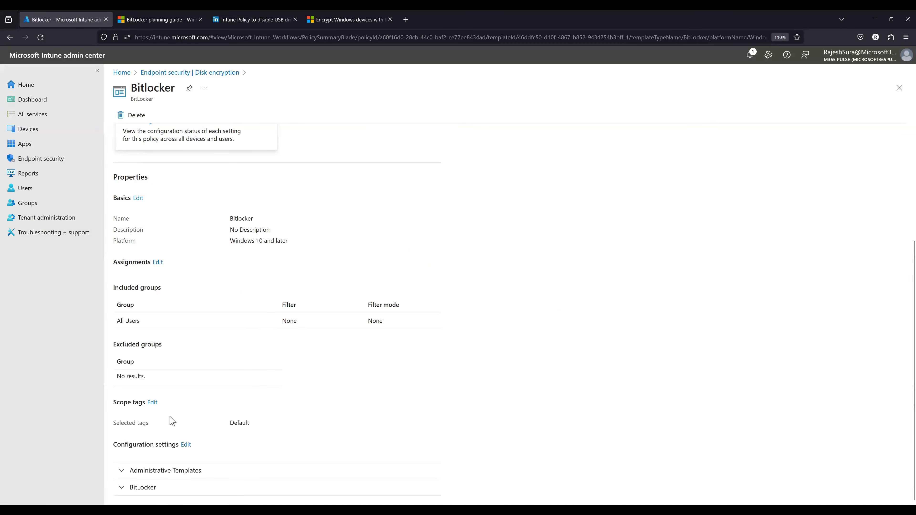
pyautogui.click(186, 445)
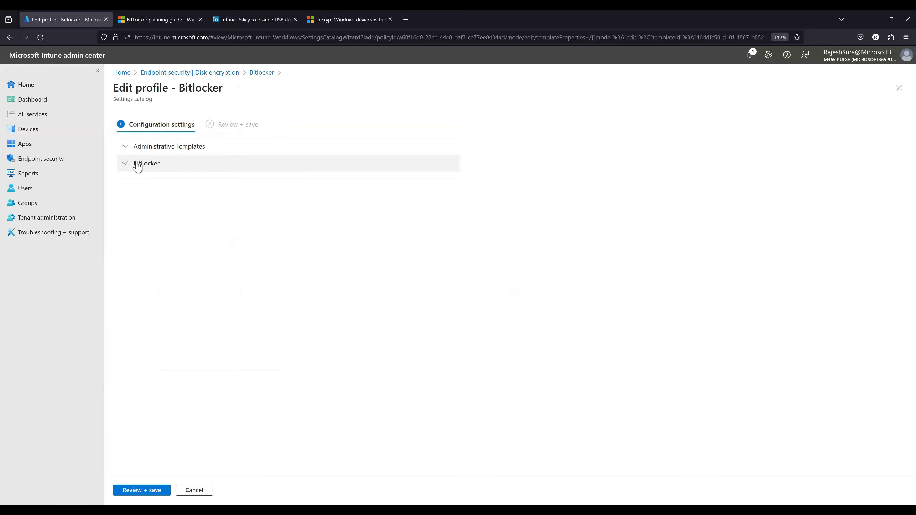
# - Review the policy's BitLocker section, including device encryption, standard user encryption and recovery password rotation, and collapse it
pyautogui.click(137, 165)
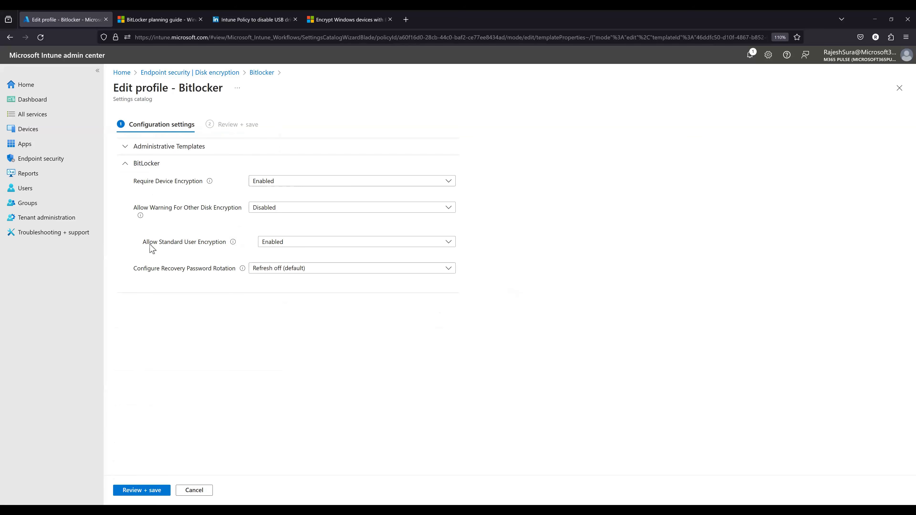
pyautogui.click(286, 247)
pyautogui.click(286, 246)
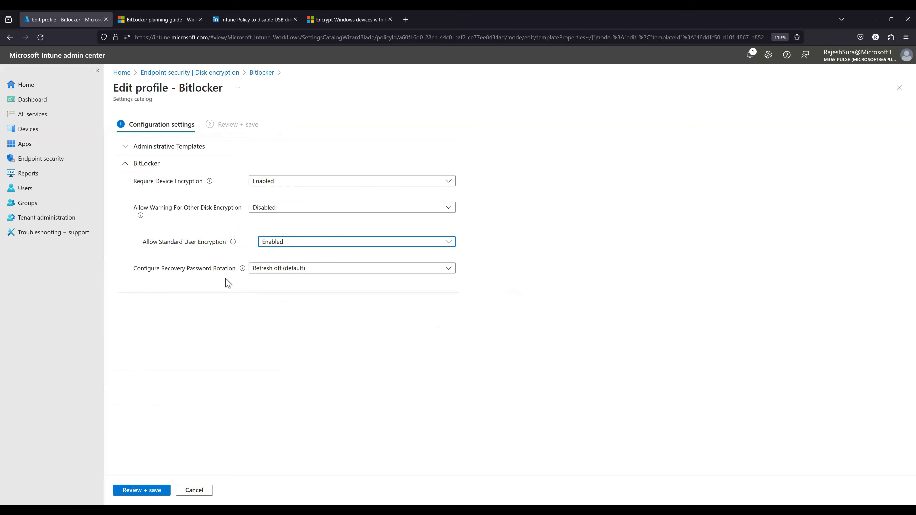
pyautogui.click(129, 165)
# - Expand Administrative Templates and examine the BitLocker settings for removable data drives and fixed data drives
pyautogui.click(126, 148)
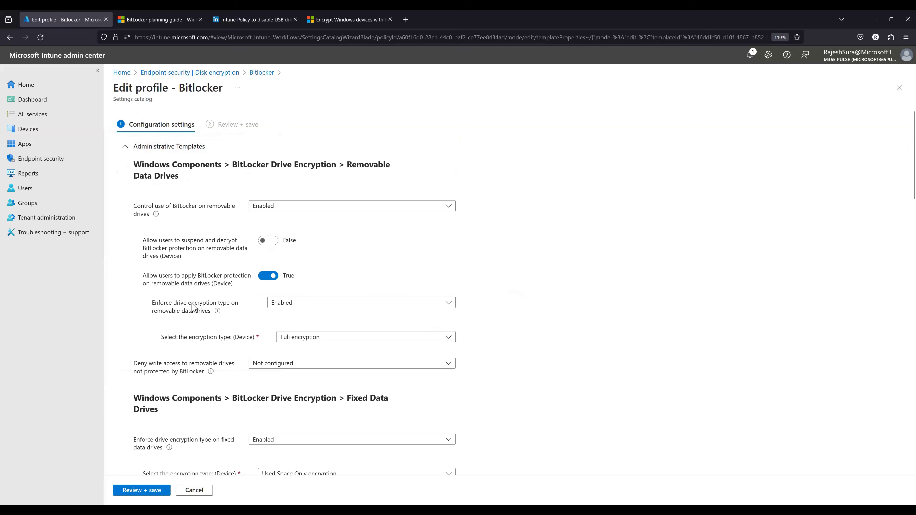
pyautogui.scroll(-2, 266, 177)
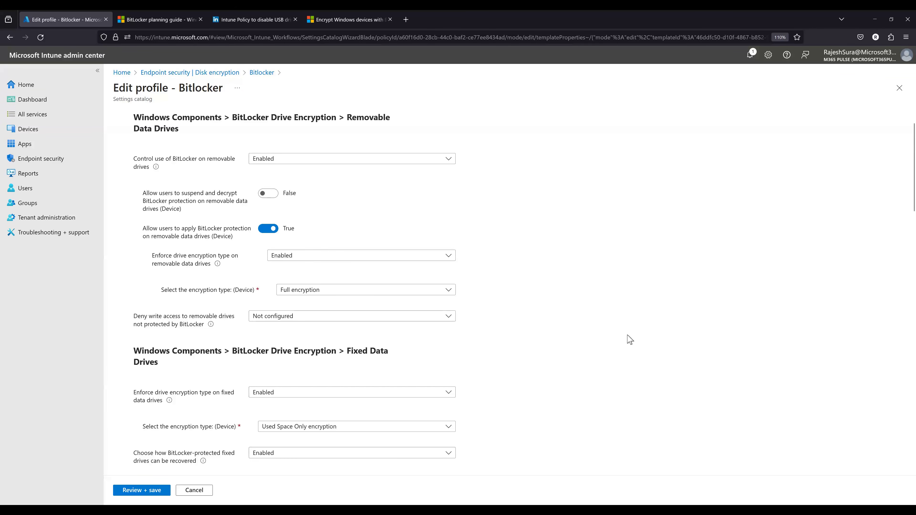
pyautogui.scroll(-4, 144, 395)
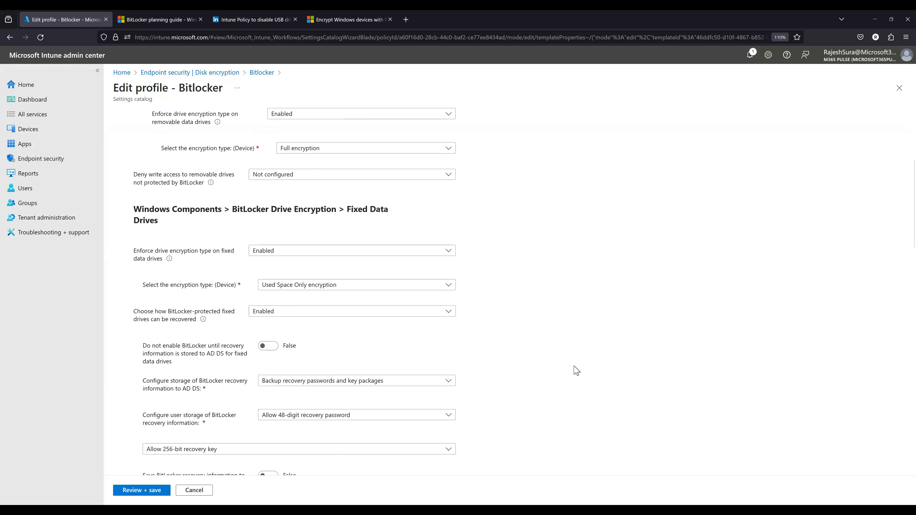
pyautogui.scroll(4, 578, 372)
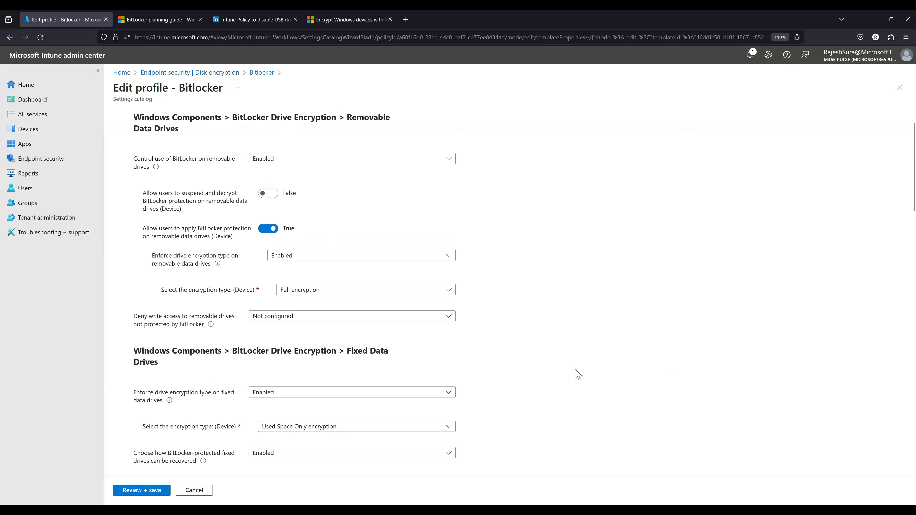
pyautogui.scroll(2, 578, 375)
pyautogui.scroll(-2, 578, 375)
pyautogui.scroll(-10, 495, 407)
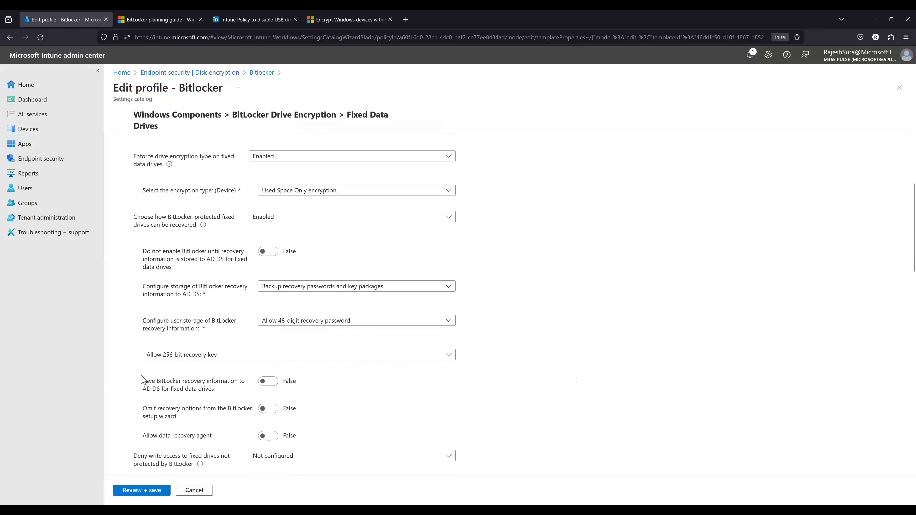
pyautogui.scroll(2, 131, 365)
pyautogui.scroll(2, 155, 234)
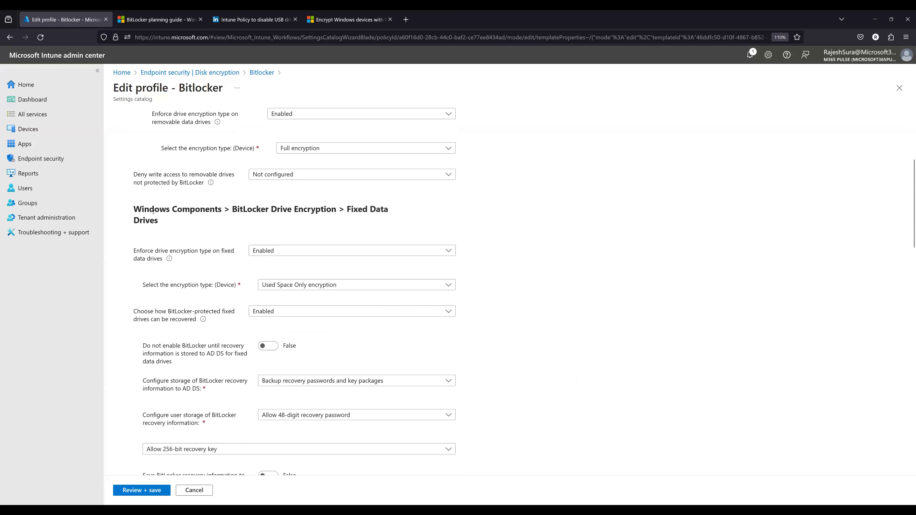
pyautogui.scroll(2, 165, 213)
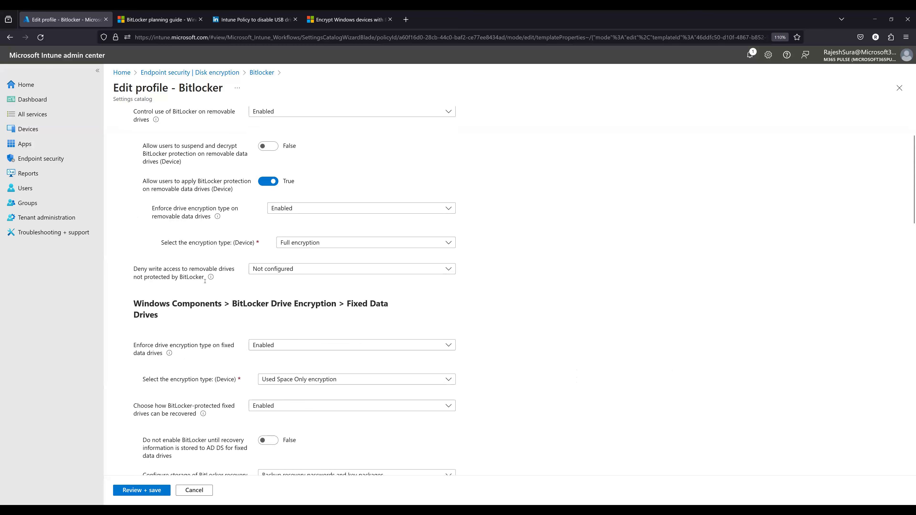
pyautogui.scroll(-1, 205, 281)
pyautogui.scroll(2, 216, 282)
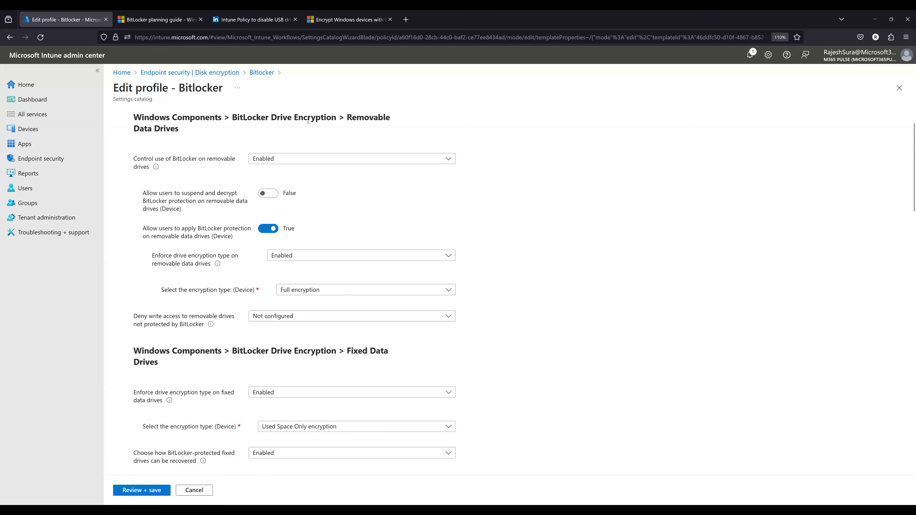
# - Highlight the BitLocker Drive Encryption part of the Removable Data Drives heading, and review the settings down to the Operating System Drives section
pyautogui.moveTo(335, 118); pyautogui.dragTo(216, 118)
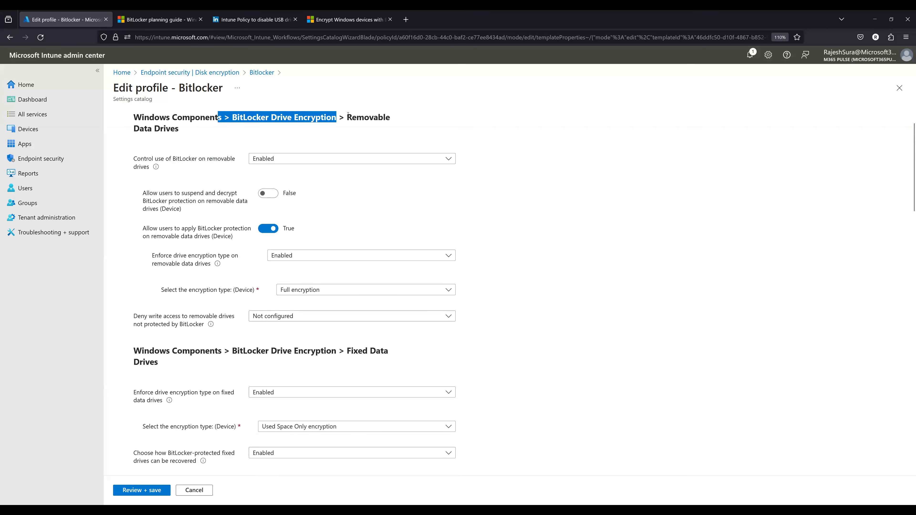
pyautogui.click(216, 117)
pyautogui.scroll(-10, 361, 377)
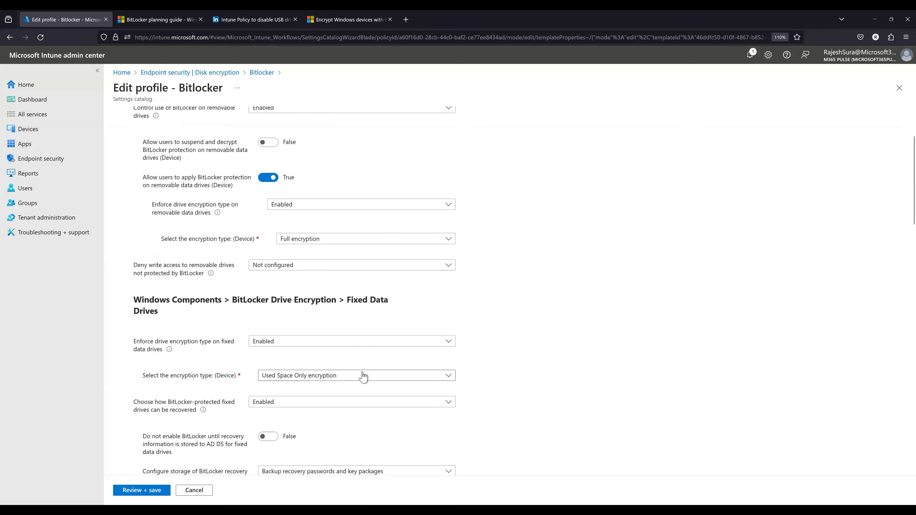
pyautogui.scroll(4, 356, 387)
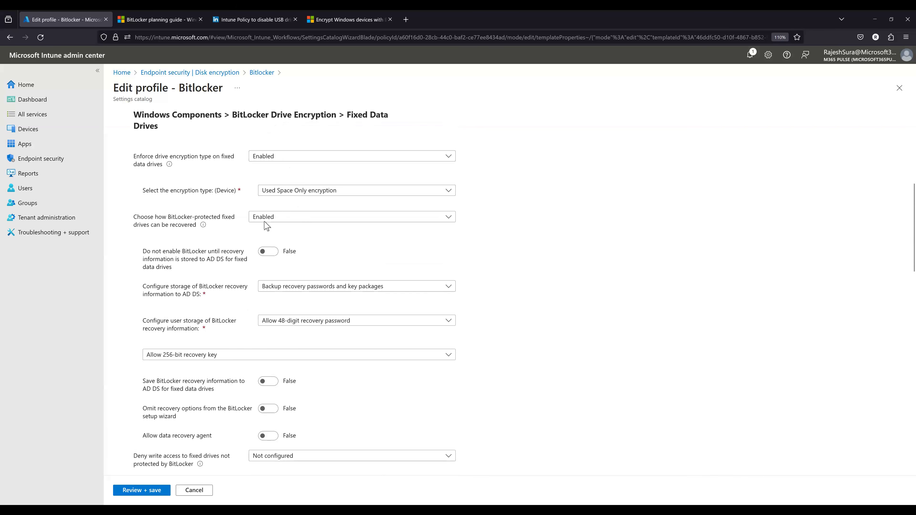
pyautogui.scroll(-1, 243, 358)
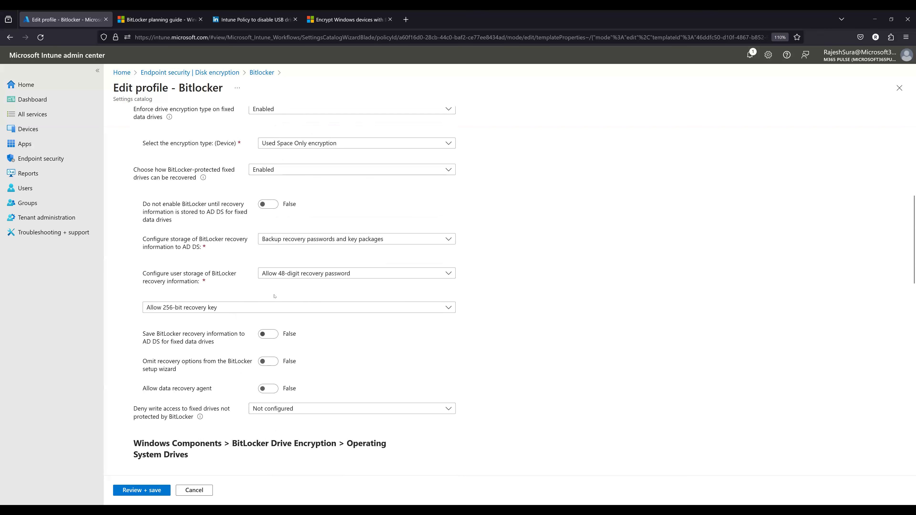
pyautogui.scroll(-1, 301, 280)
pyautogui.scroll(-2, 300, 280)
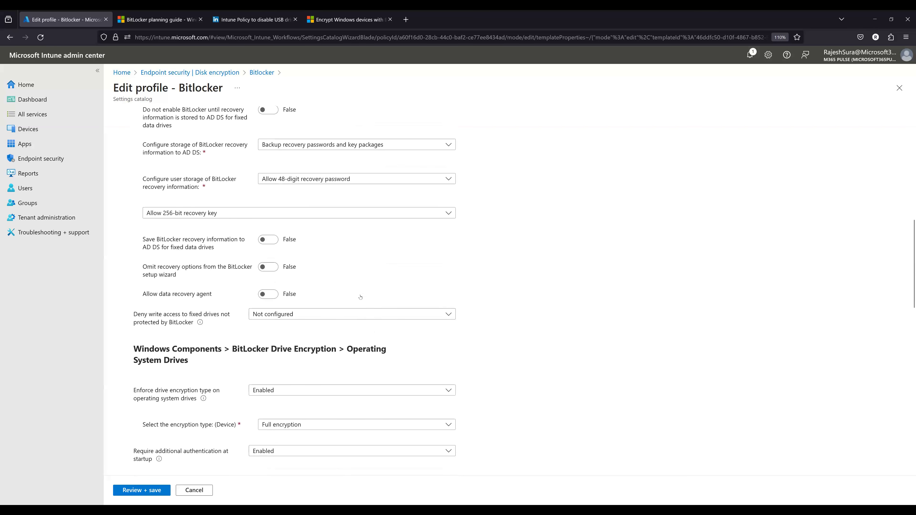
# - Examine the Operating System Drives settings and the encryption methods under BitLocker Drive Encryption, and return to the start of the settings
pyautogui.scroll(-4, 296, 296)
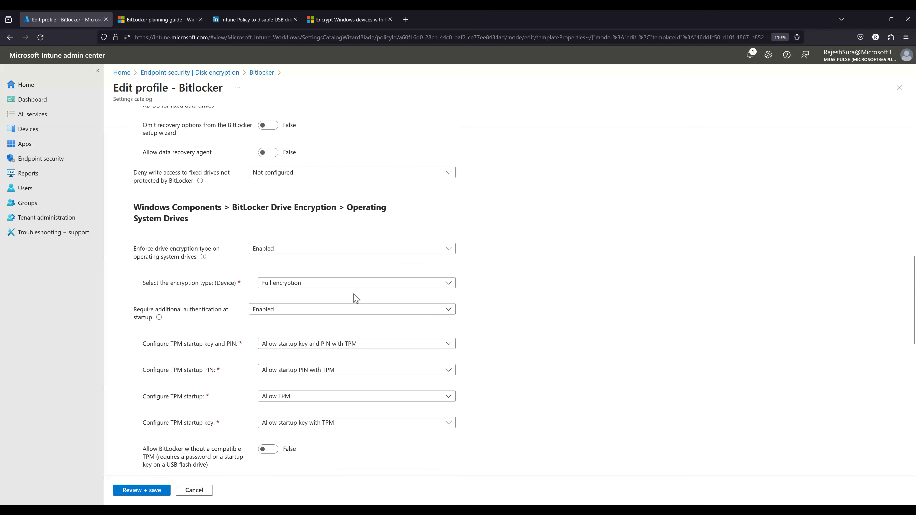
pyautogui.scroll(-2, 352, 299)
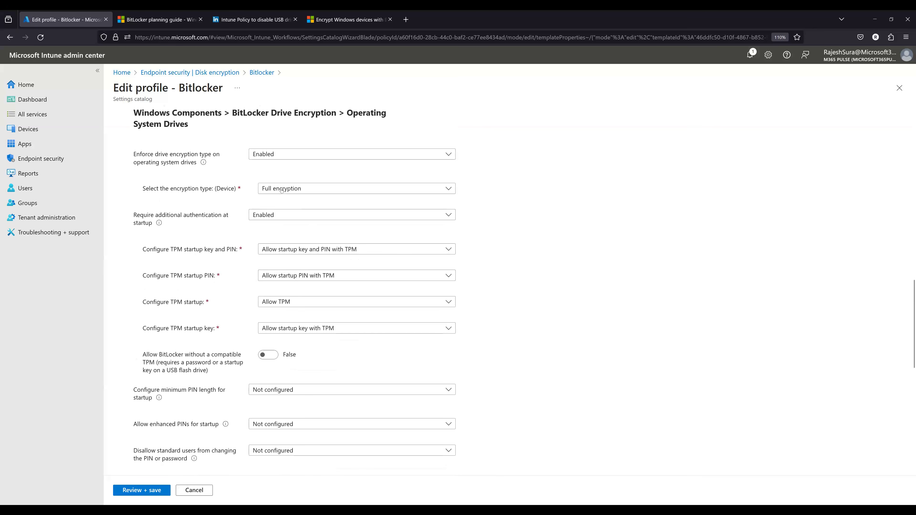
pyautogui.scroll(-4, 304, 360)
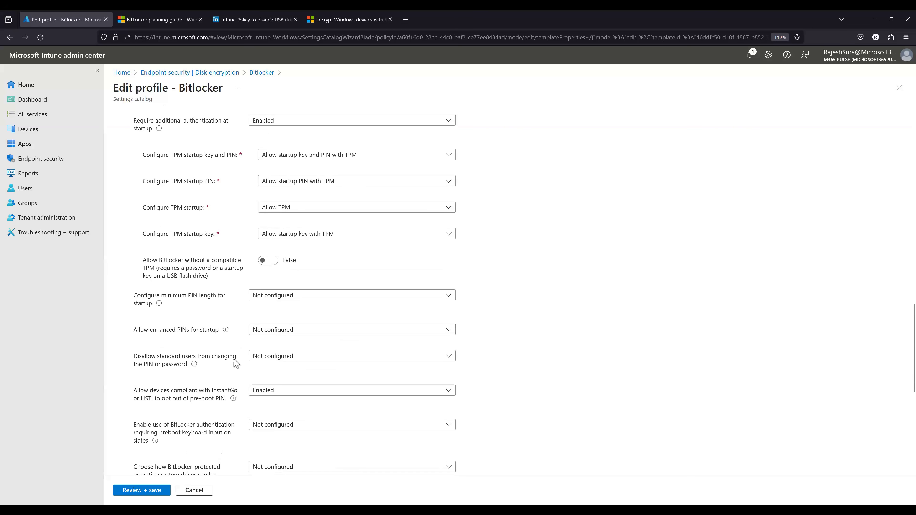
pyautogui.scroll(-4, 215, 331)
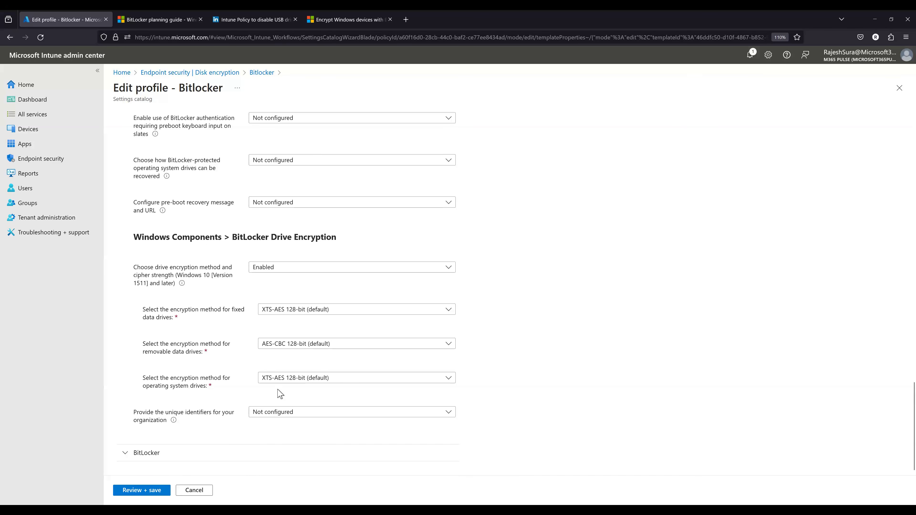
pyautogui.scroll(6, 276, 388)
pyautogui.scroll(10, 255, 320)
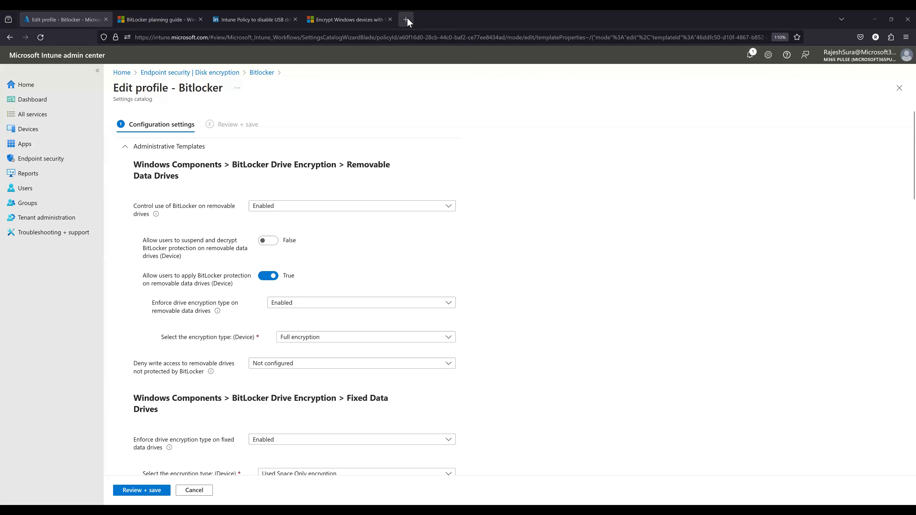
# - Search the web in a new browser tab for "Intune all policy excel sheet"
pyautogui.hotkey('ctrl', 't')
pyautogui.write('Intune policy')
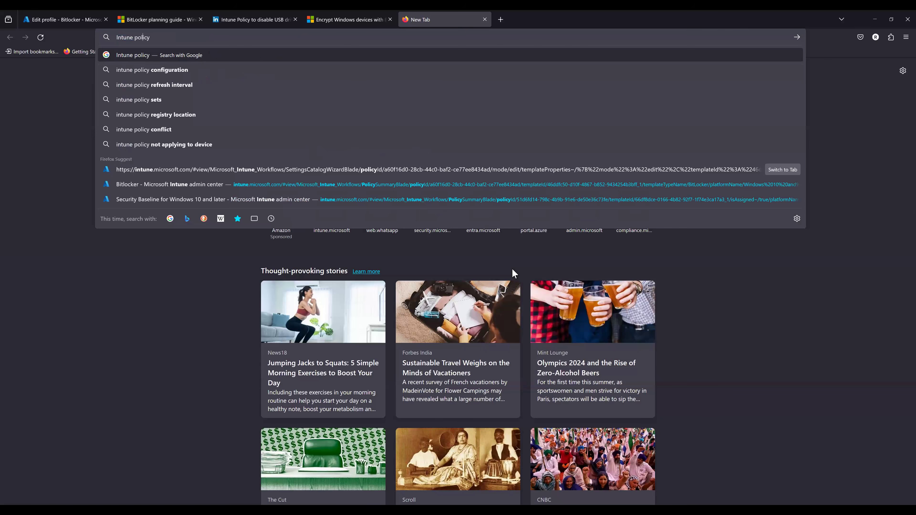
pyautogui.press('Left')
pyautogui.press('Left')
pyautogui.press('Left')
pyautogui.write('all policy ')
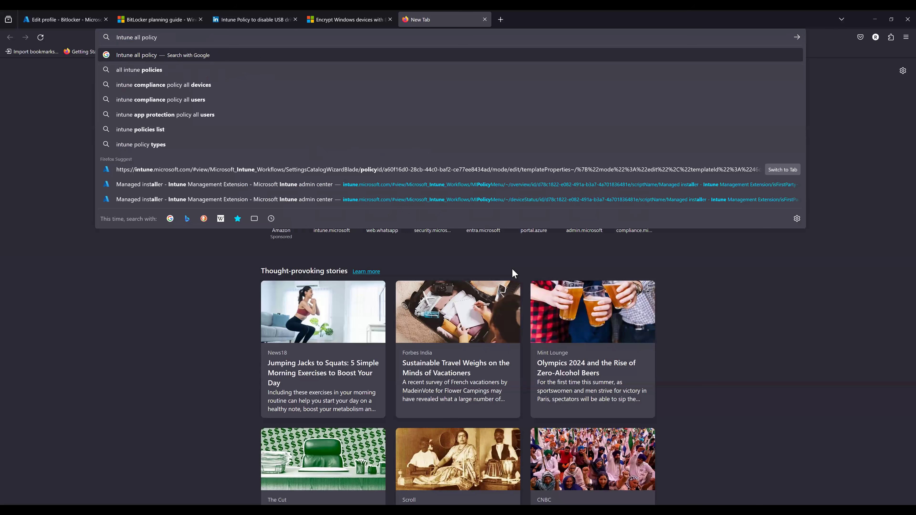
pyautogui.write('excel sheet')
pyautogui.press('Return')
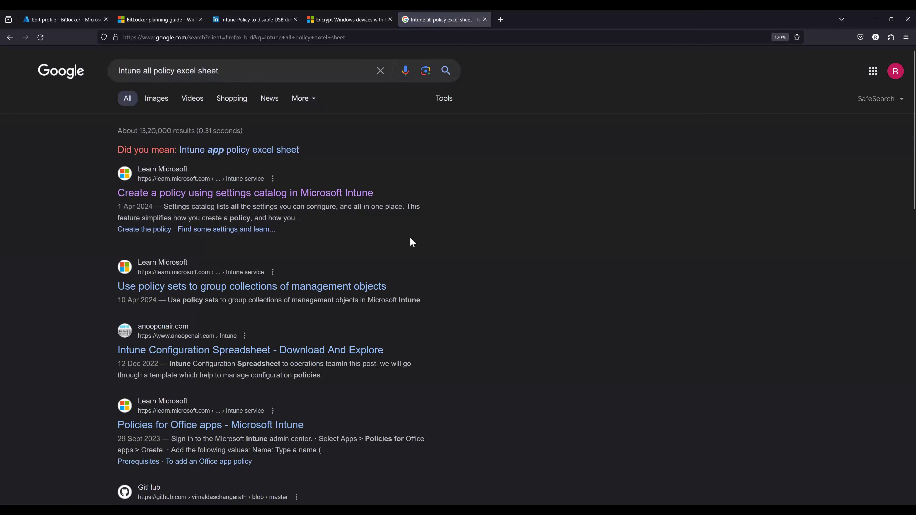
# - Add "github" to the web search and open the Intune planning and configuration spreadsheet.xlsx result in a separate tab
pyautogui.click(235, 74)
pyautogui.write('github')
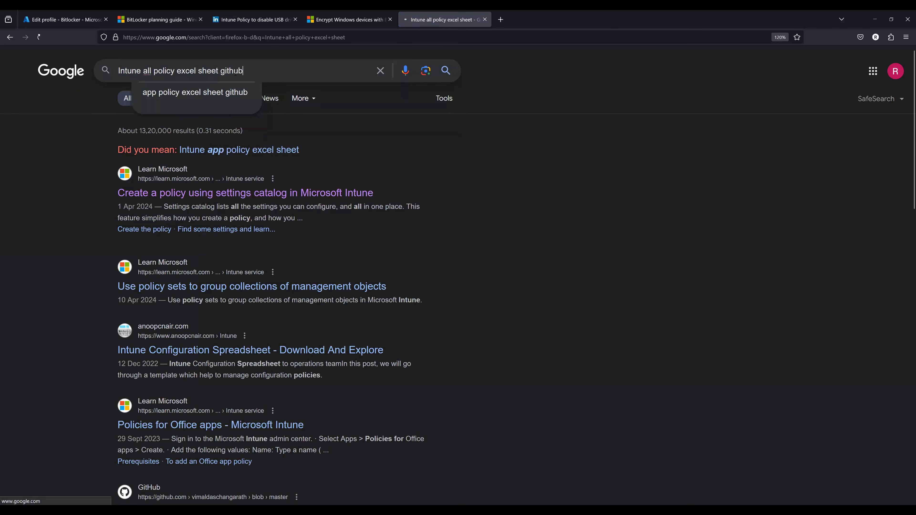
pyautogui.press('Return')
pyautogui.middleClick(253, 174)
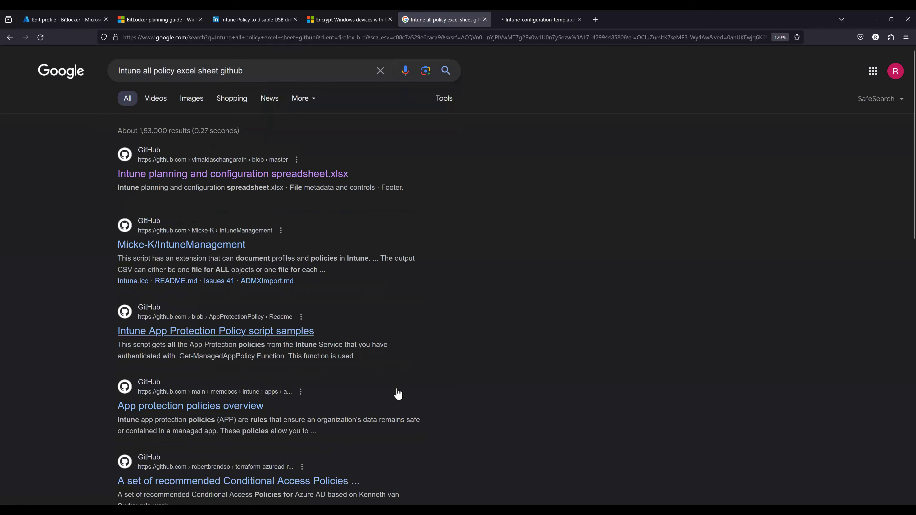
pyautogui.hotkey('ctrl', 'Tab')
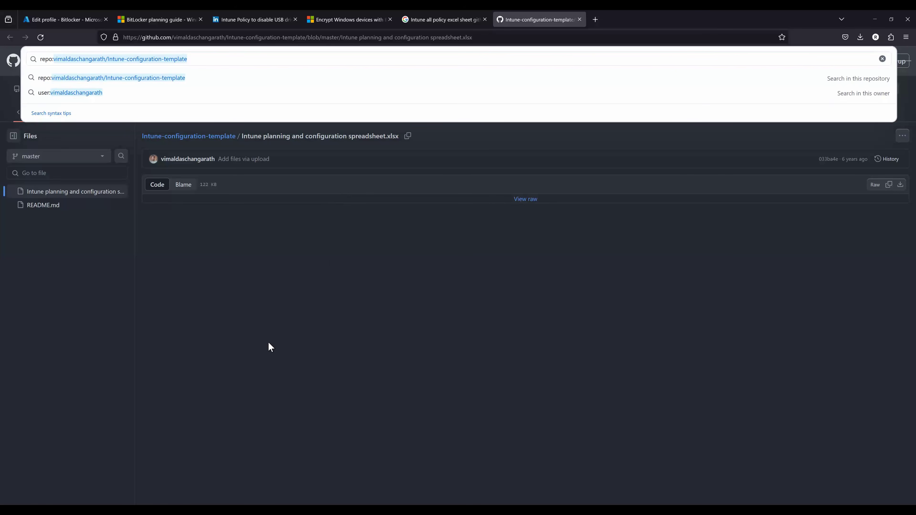
pyautogui.press('Escape')
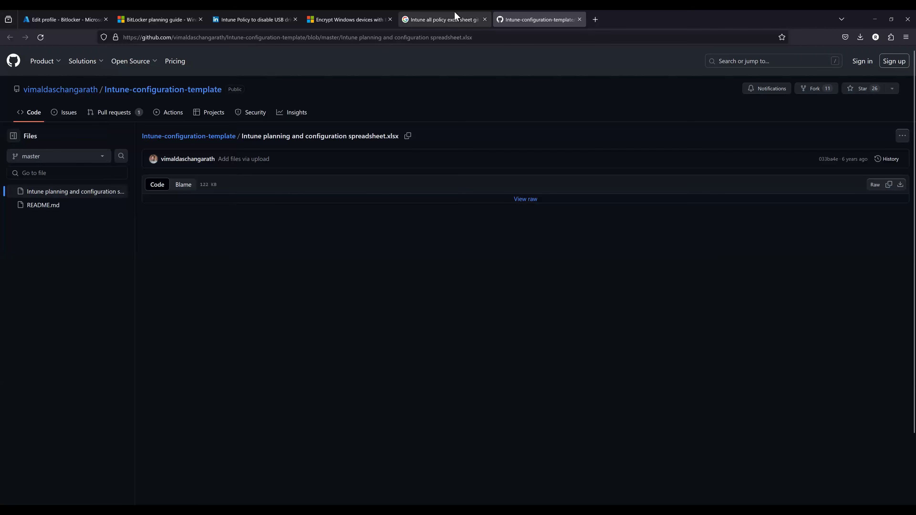
pyautogui.hotkey('ctrl', 'shift', 'Tab')
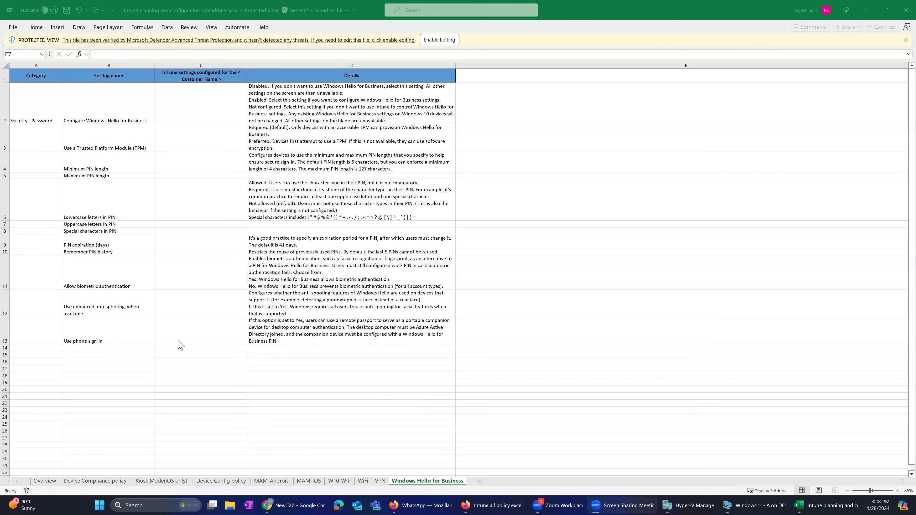
# - View the Overview sheet of the Intune planning and configuration spreadsheet in Excel and minimize the workbook
pyautogui.click(50, 482)
pyautogui.click(49, 482)
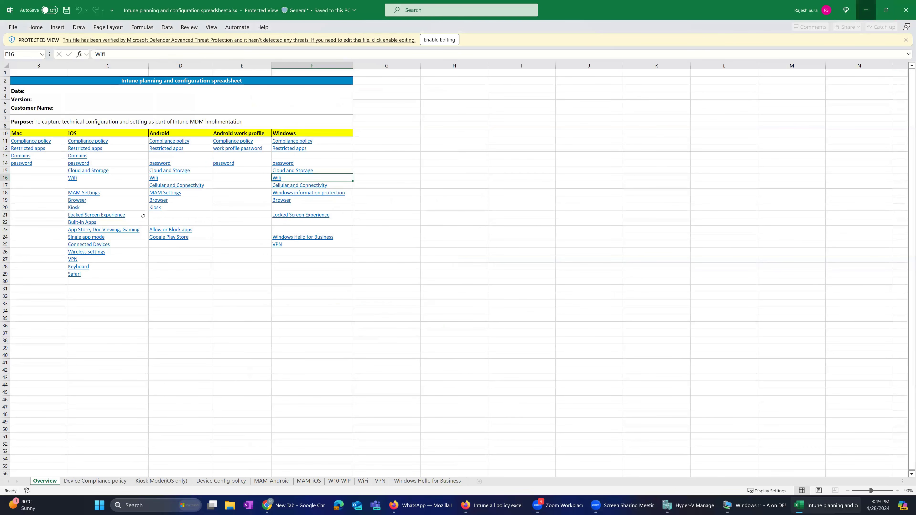
pyautogui.click(867, 10)
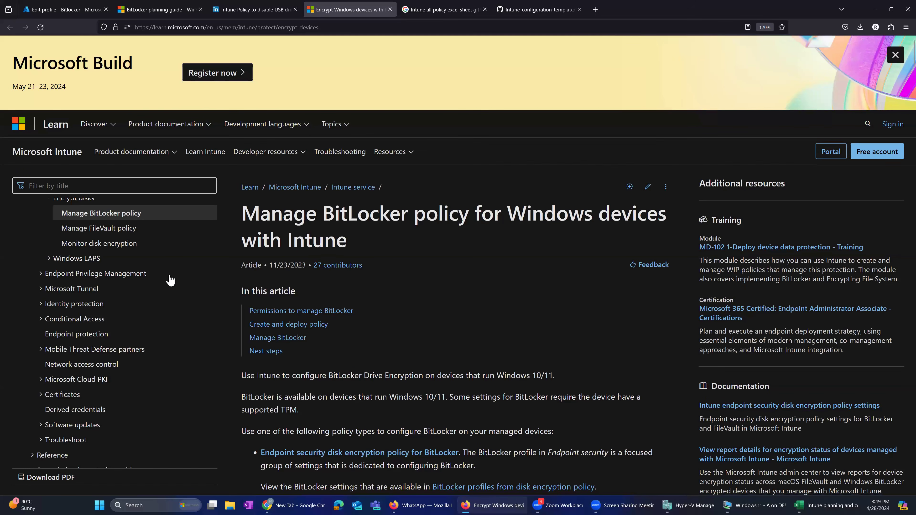
# - Skim the Manage BitLocker policy article, and close its tab along with the Google search, GitHub spreadsheet and LinkedIn article tabs
pyautogui.scroll(-10, 541, 365)
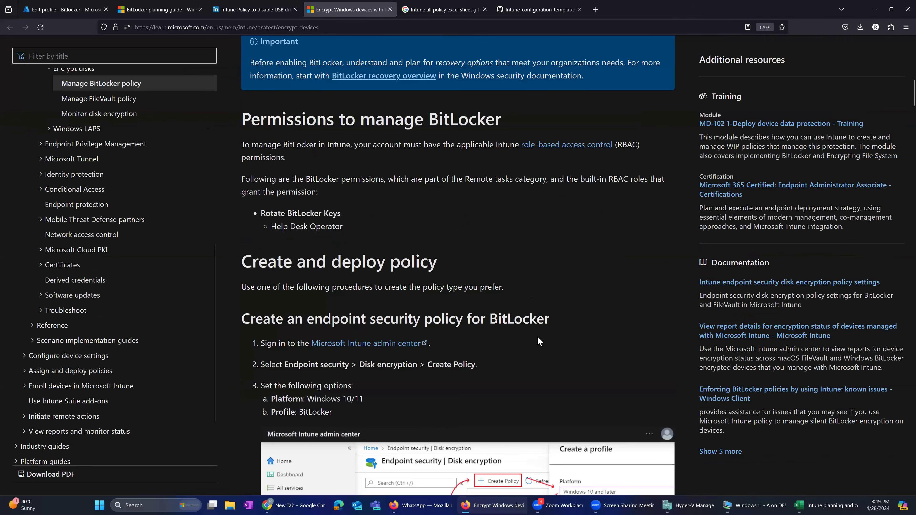
pyautogui.scroll(-5, 415, 349)
pyautogui.hotkey('ctrl', 'w')
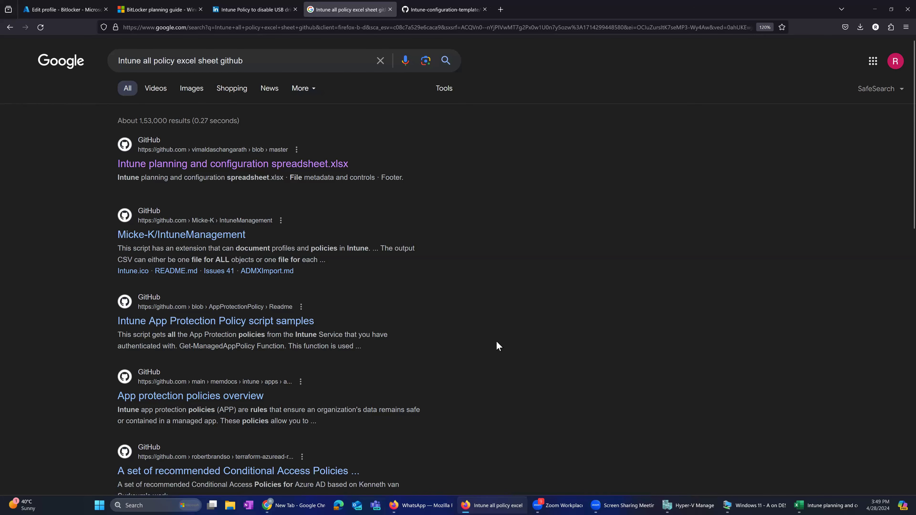
pyautogui.hotkey('ctrl', 'w')
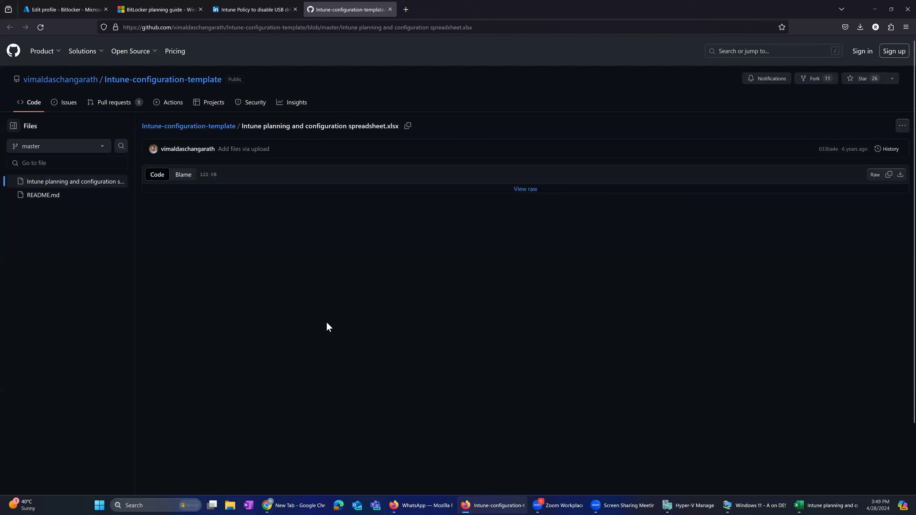
pyautogui.hotkey('ctrl', 'w')
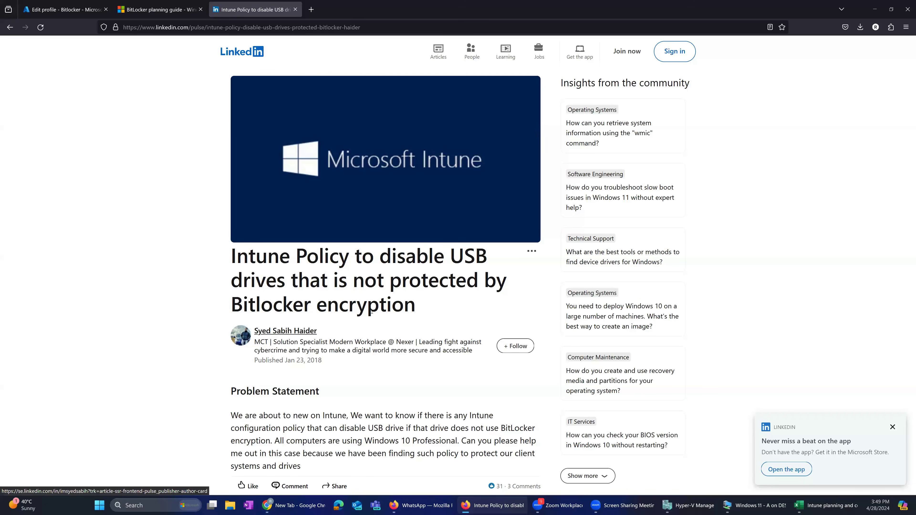
pyautogui.hotkey('ctrl', 'w')
# - Read through the BitLocker planning guide from BitLocker provisioning to the end of the article
pyautogui.scroll(-2, 372, 315)
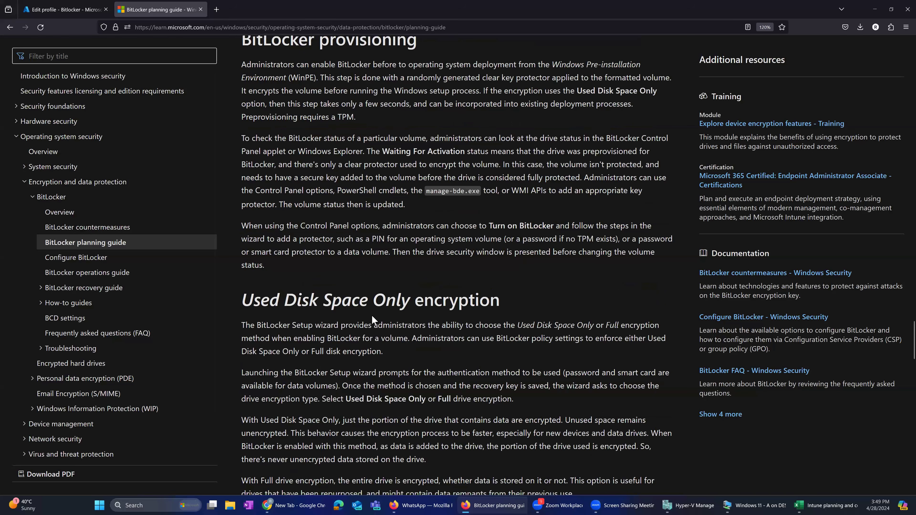
pyautogui.scroll(-15, 375, 322)
pyautogui.scroll(-15, 407, 332)
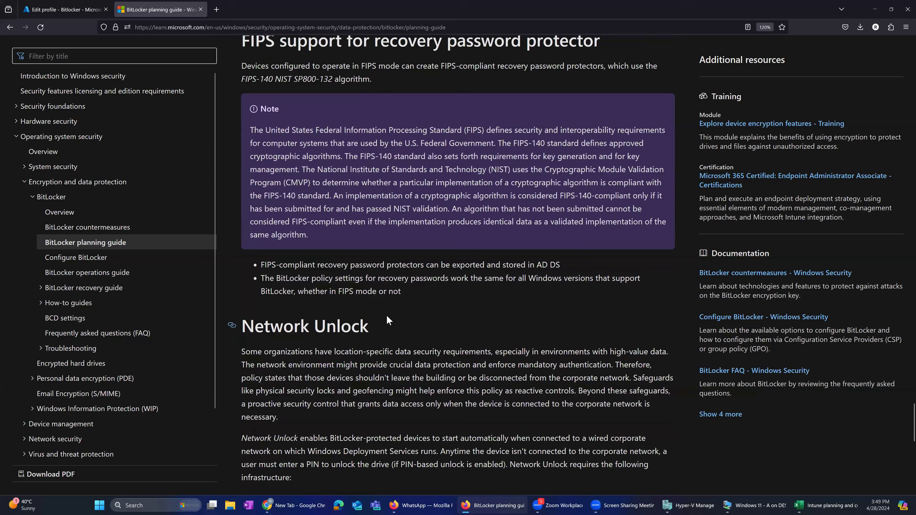
pyautogui.scroll(-3, 310, 293)
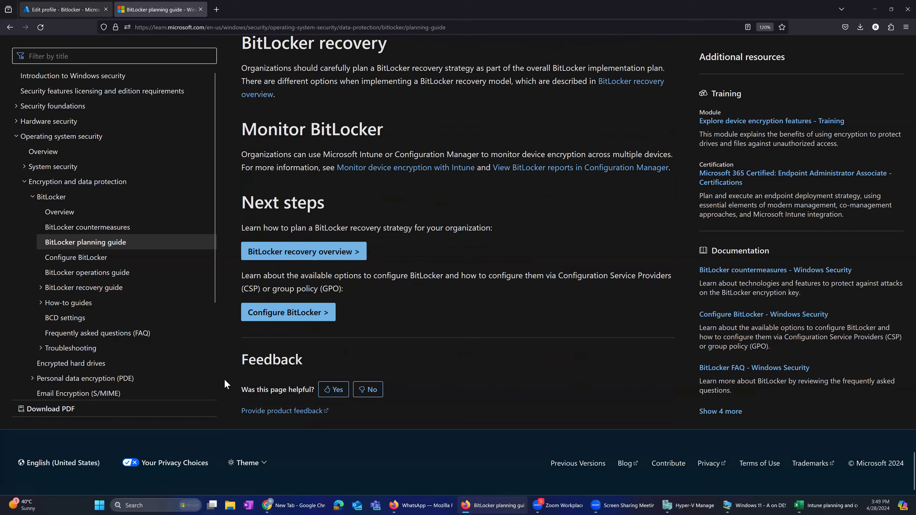
# - Return to the Bitlocker profile being edited and review its drive encryption method, removable drive and startup authentication settings
pyautogui.hotkey('ctrl', 'Tab')
pyautogui.scroll(-10, 190, 383)
pyautogui.scroll(-12, 190, 384)
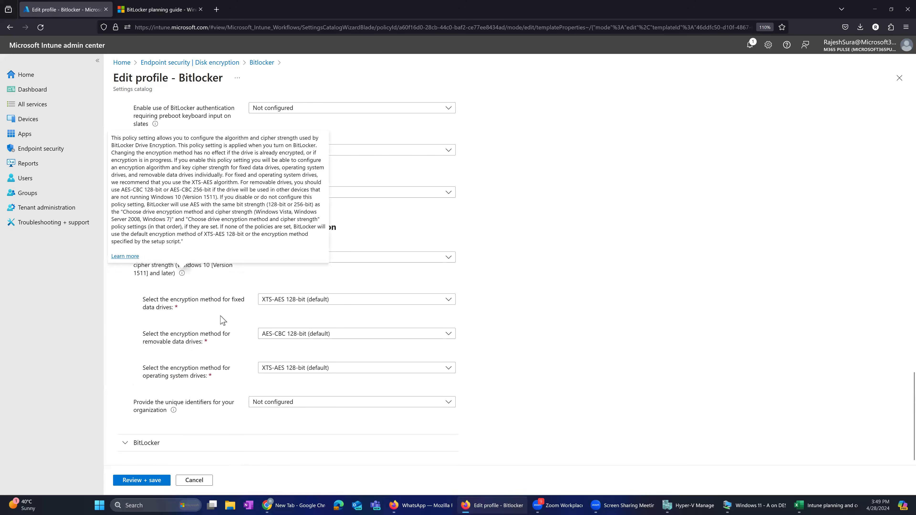
pyautogui.scroll(15, 169, 415)
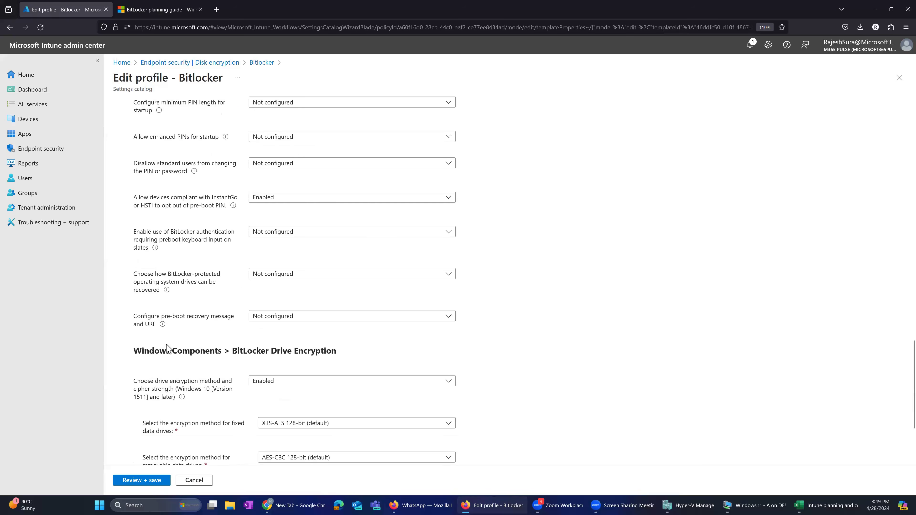
pyautogui.scroll(3, 169, 346)
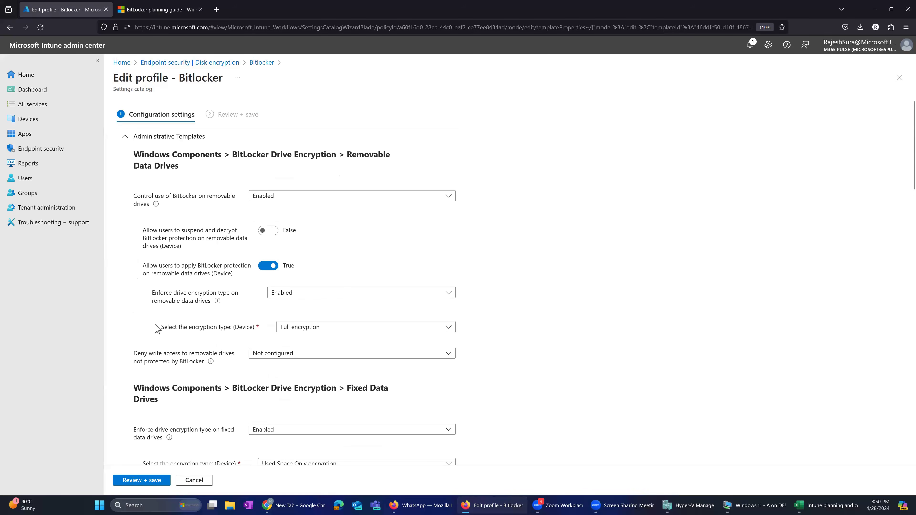
pyautogui.scroll(-3, 204, 347)
pyautogui.scroll(-15, 204, 346)
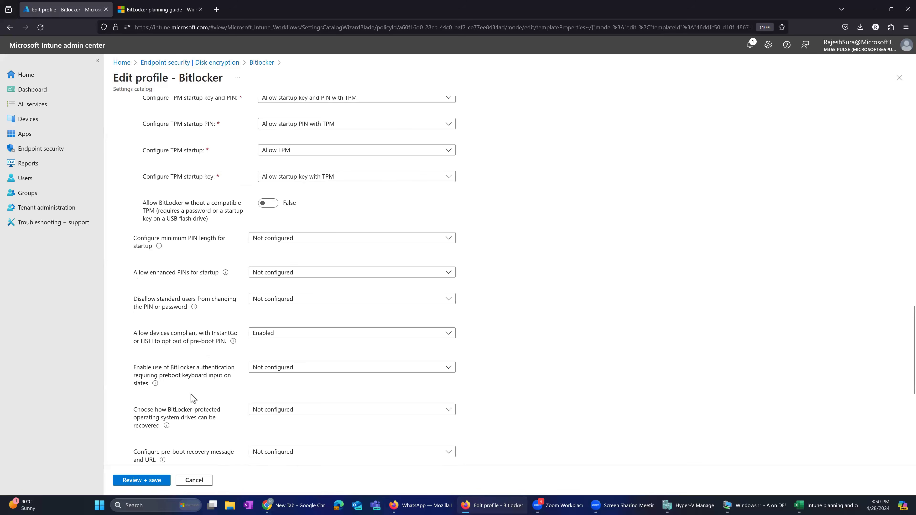
# - Leave the profile editor for the Disk encryption policy list, and switch to the Windows 11 virtual machine window and maximize it
pyautogui.click(260, 62)
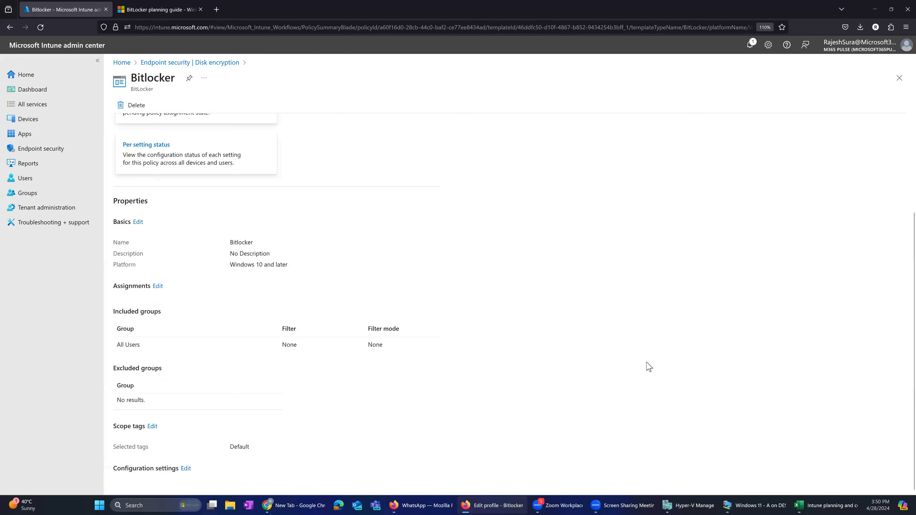
pyautogui.click(219, 63)
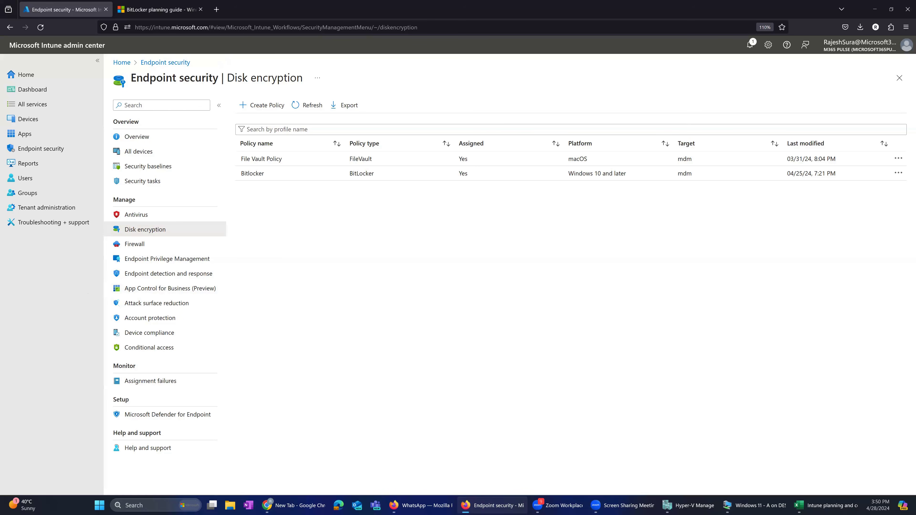
pyautogui.hotkey('alt', 'Tab')
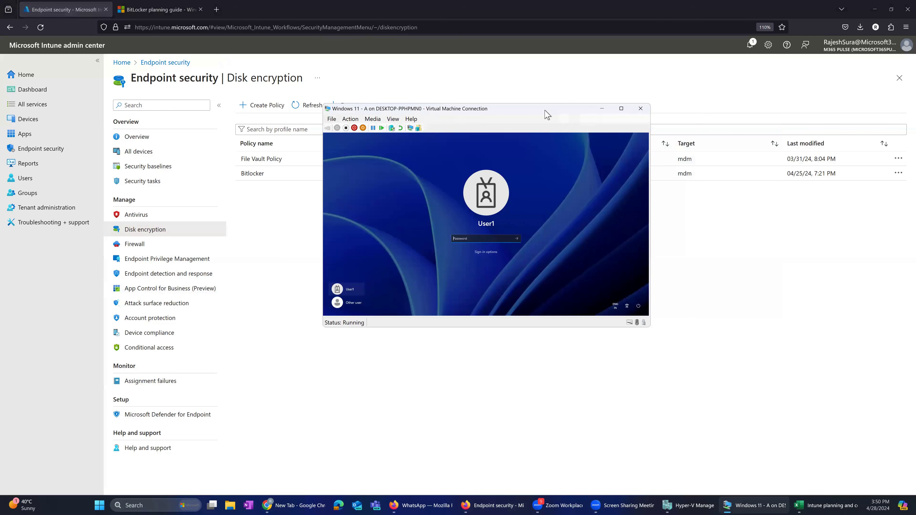
pyautogui.doubleClick(510, 106)
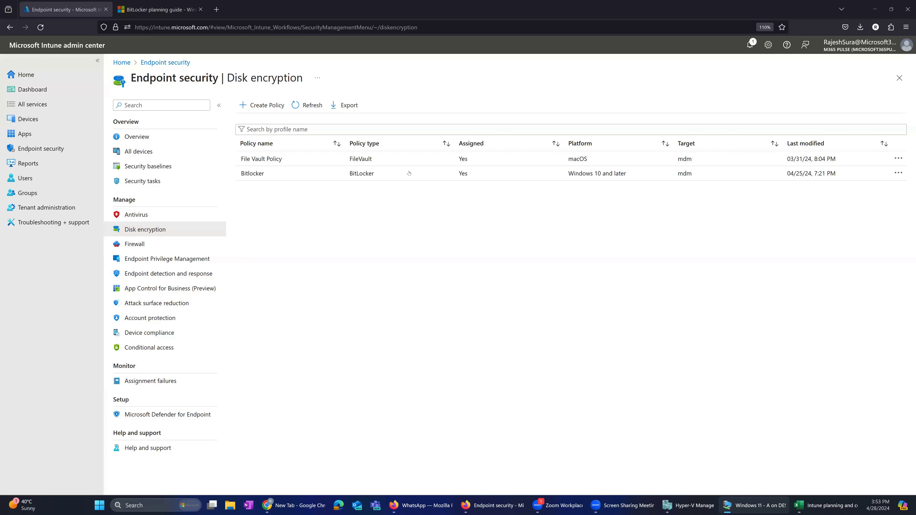
# - Open the Bitlocker policy from the Disk encryption list, start editing its configuration settings and expand Administrative Templates
pyautogui.click(294, 174)
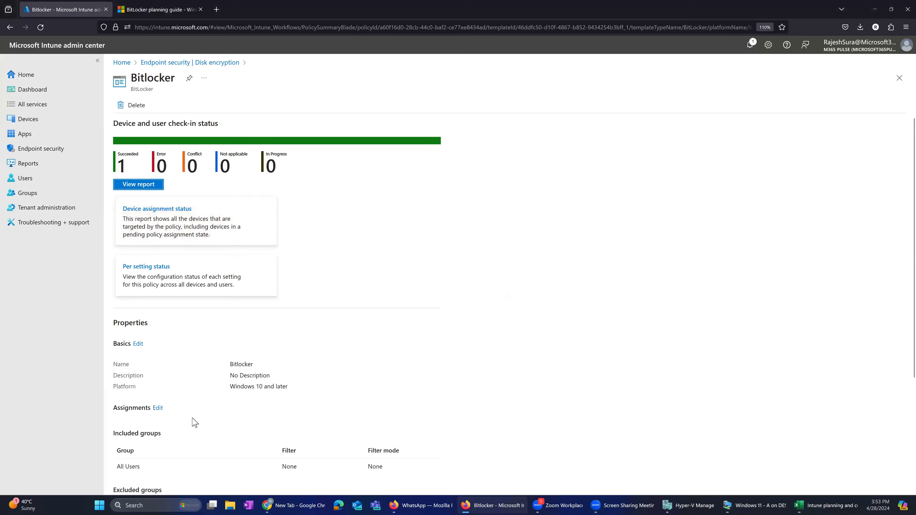
pyautogui.scroll(-4, 194, 423)
pyautogui.click(187, 435)
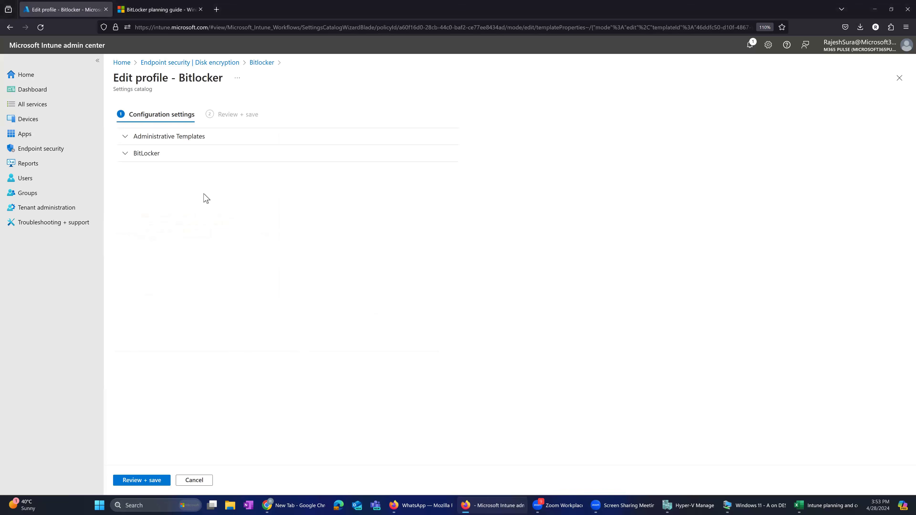
pyautogui.click(160, 138)
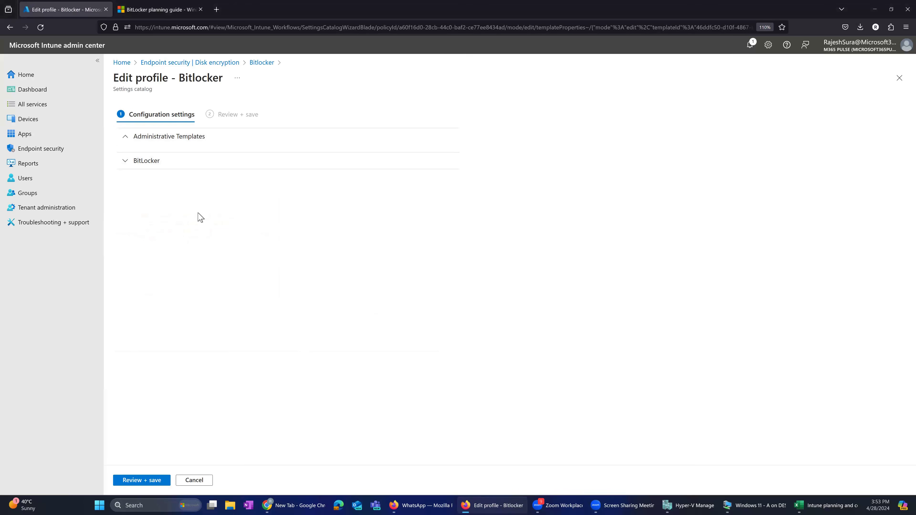
# - Search the Bitlocker profile's configuration settings for "silen", then close the search and look over the drive encryption method settings
pyautogui.scroll(-3, 227, 397)
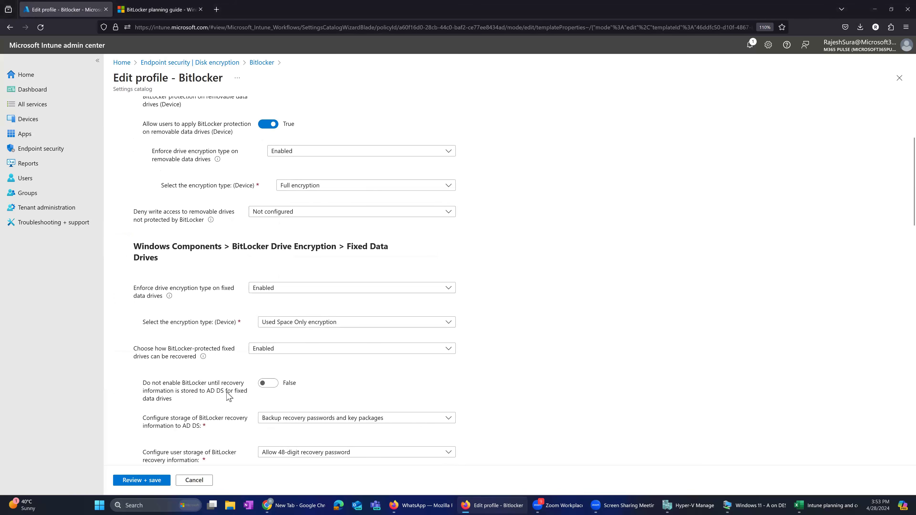
pyautogui.hotkey('ctrl', 'f')
pyautogui.write('silen')
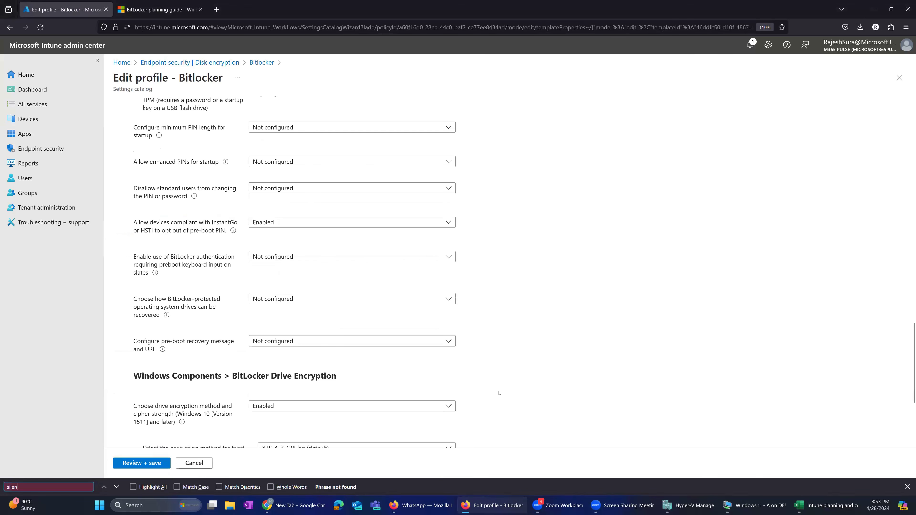
pyautogui.scroll(-1, 675, 362)
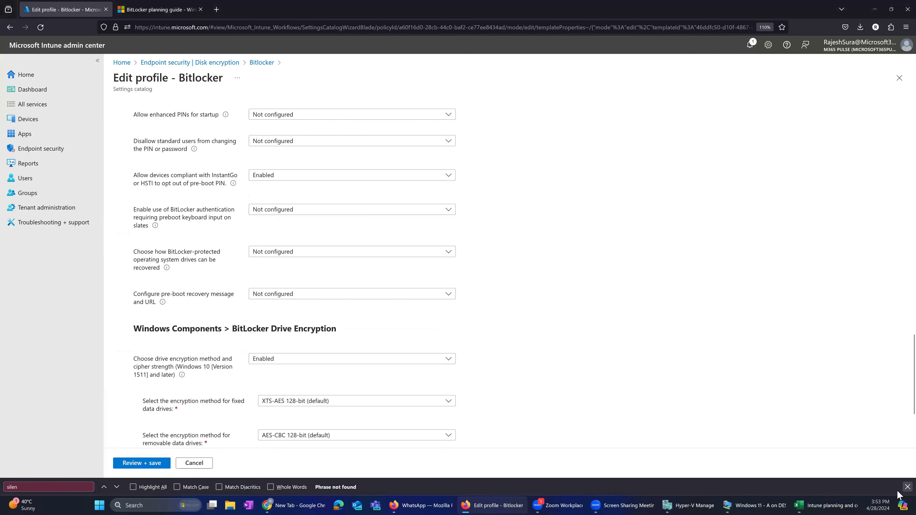
pyautogui.press('Escape')
pyautogui.scroll(-2, 461, 364)
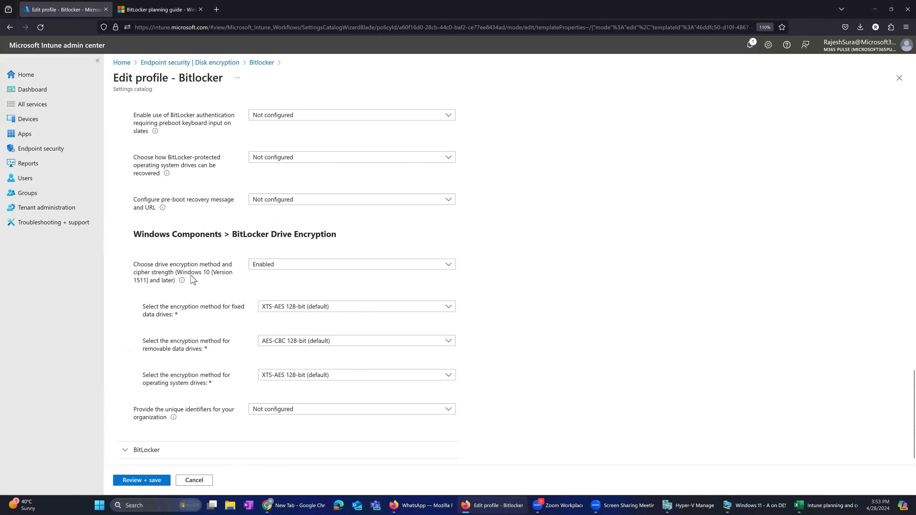
# - Review the operating system drive encryption type and the choices offered for the TPM startup key and PIN setting
pyautogui.scroll(4, 193, 279)
pyautogui.scroll(4, 193, 280)
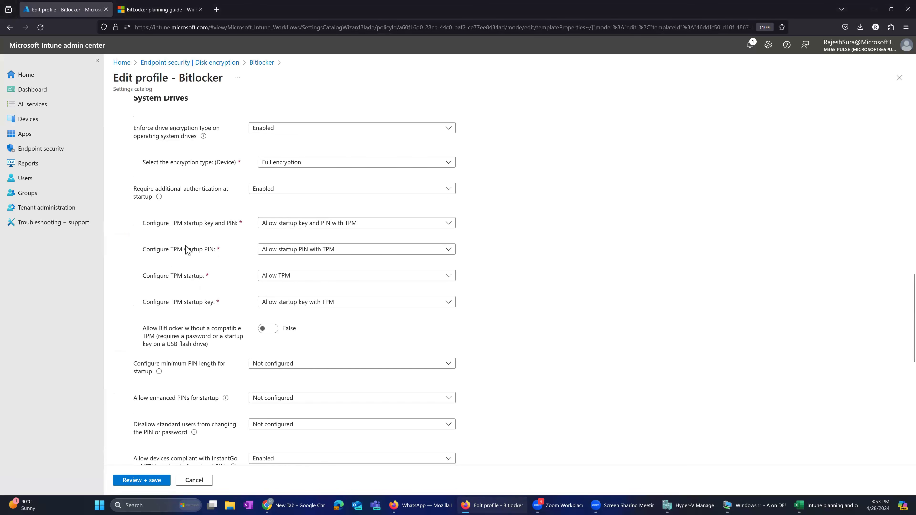
pyautogui.click(271, 166)
pyautogui.click(250, 217)
pyautogui.scroll(1, 177, 218)
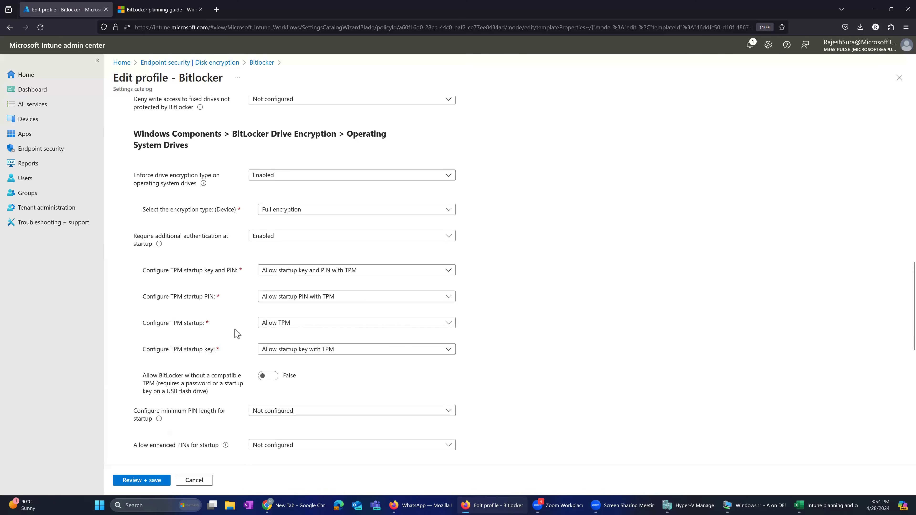
pyautogui.click(276, 272)
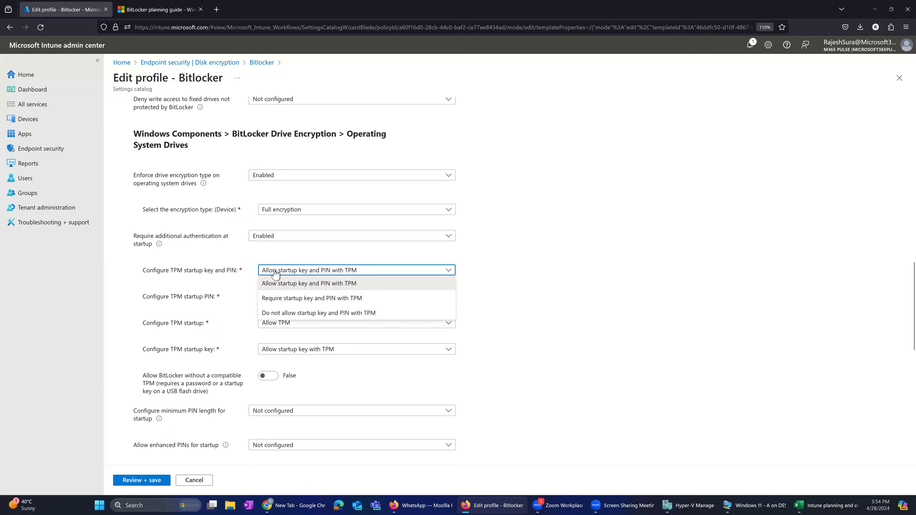
pyautogui.click(263, 283)
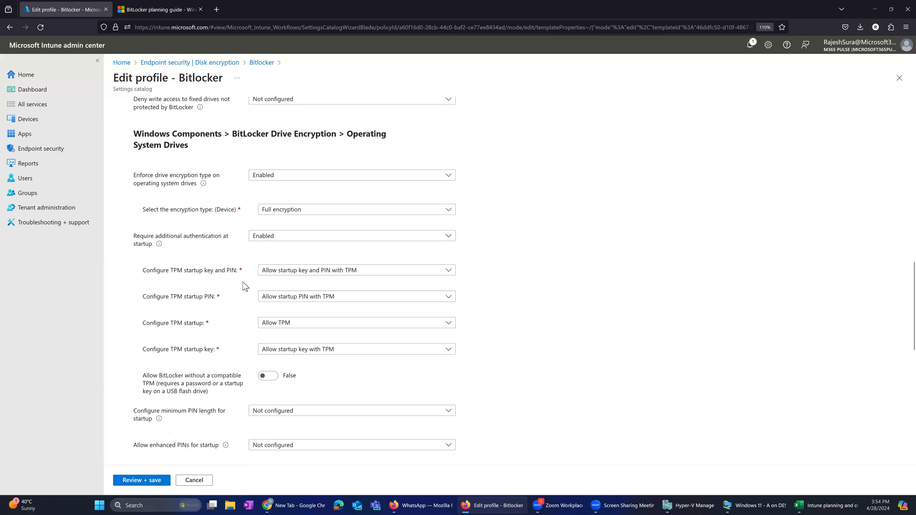
# - Review the startup PIN settings for operating system drives and the choices for BitLocker authentication requiring preboot keyboard input on slates
pyautogui.scroll(-2, 245, 289)
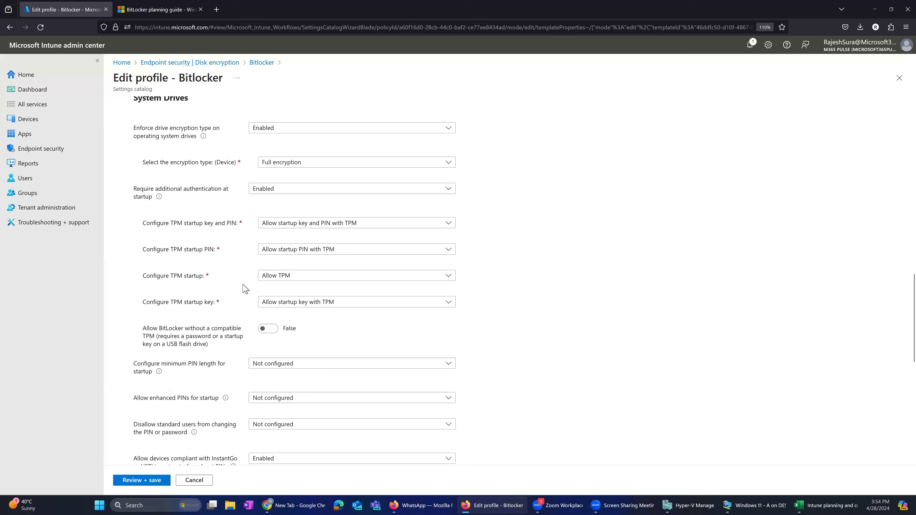
pyautogui.scroll(-2, 245, 288)
pyautogui.scroll(-2, 243, 291)
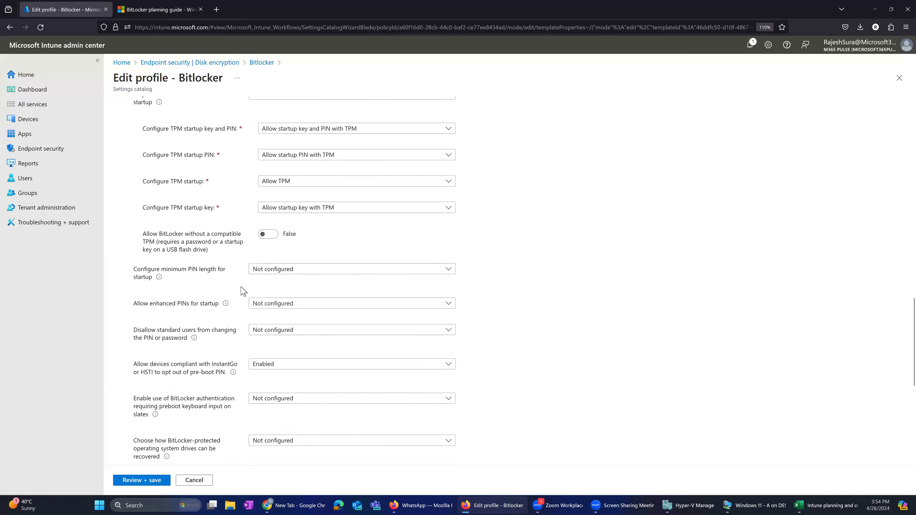
pyautogui.scroll(-2, 242, 291)
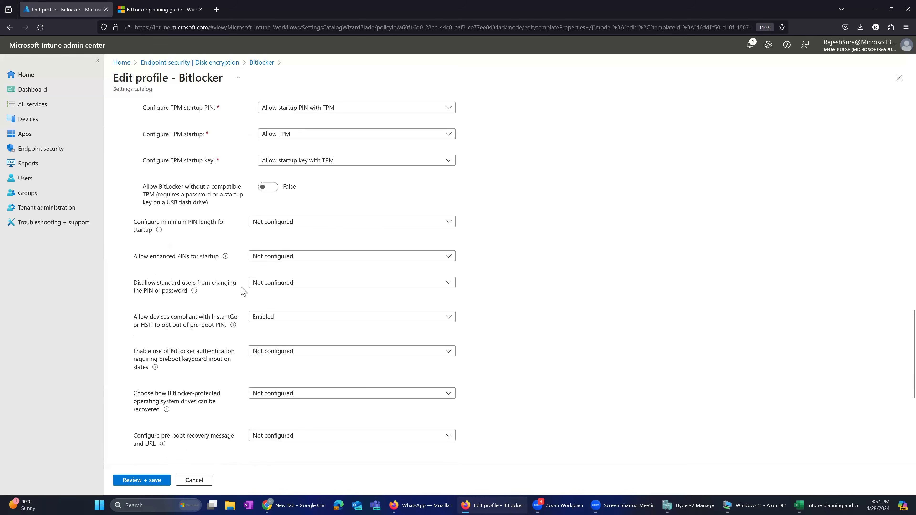
pyautogui.scroll(-2, 243, 291)
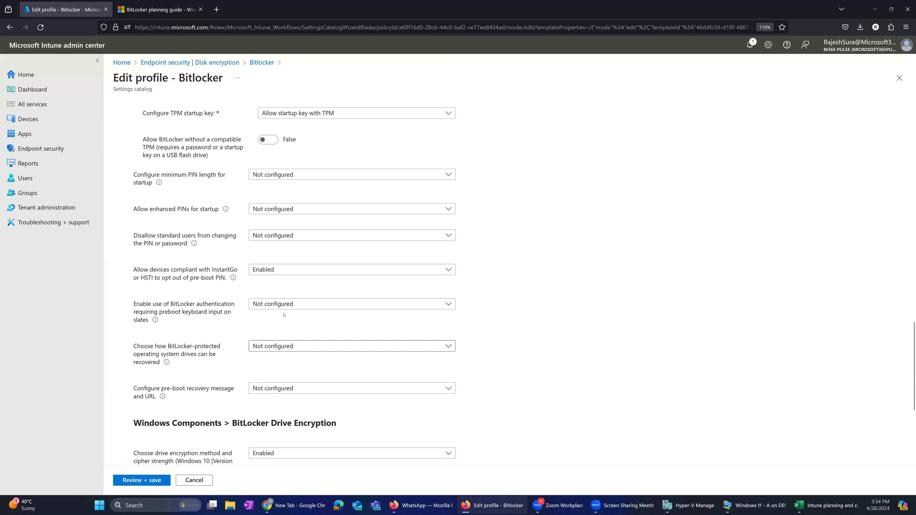
pyautogui.click(300, 305)
pyautogui.click(351, 379)
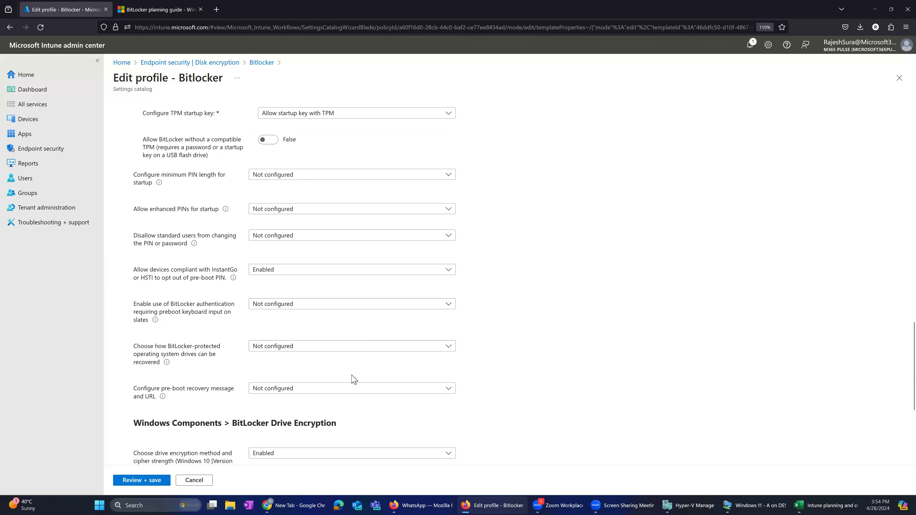
# - Look back through the operating system, fixed and removable drive settings, and leave the profile editor for the Disk encryption policy list
pyautogui.scroll(-4, 352, 379)
pyautogui.scroll(-2, 241, 307)
pyautogui.scroll(10, 242, 307)
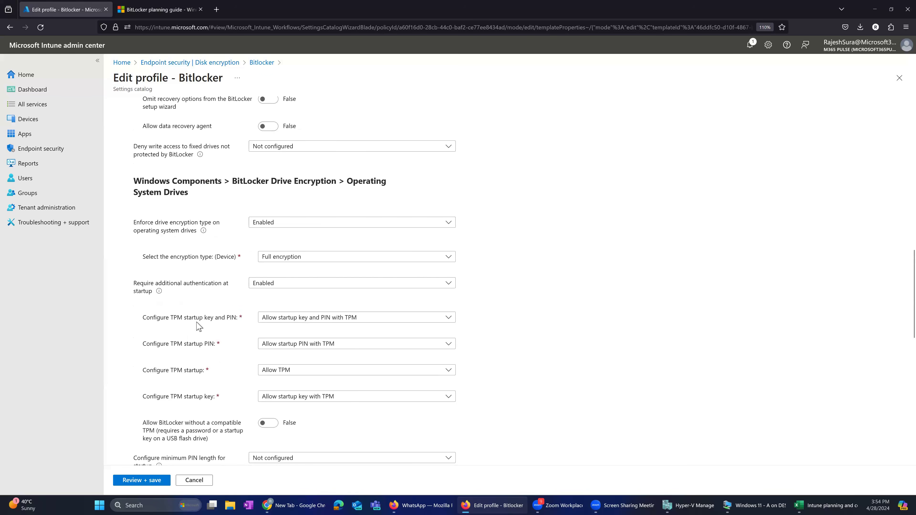
pyautogui.scroll(2, 215, 366)
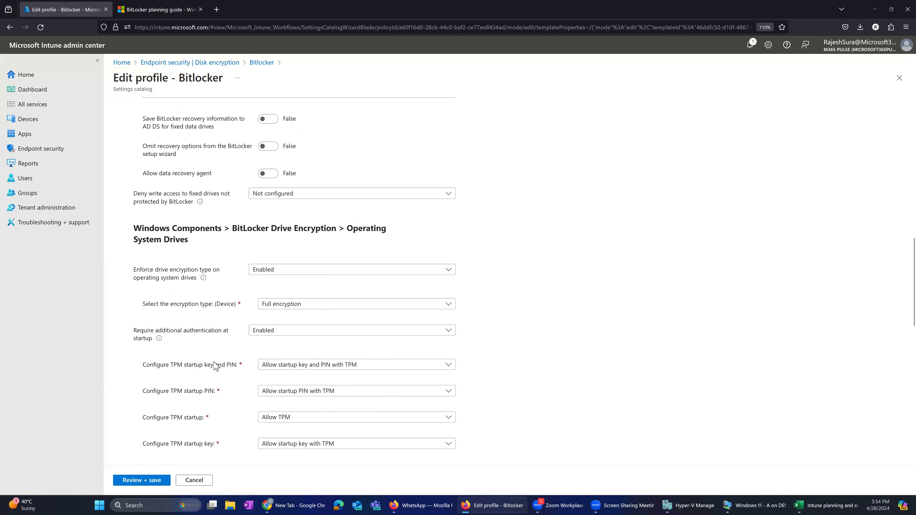
pyautogui.scroll(5, 215, 365)
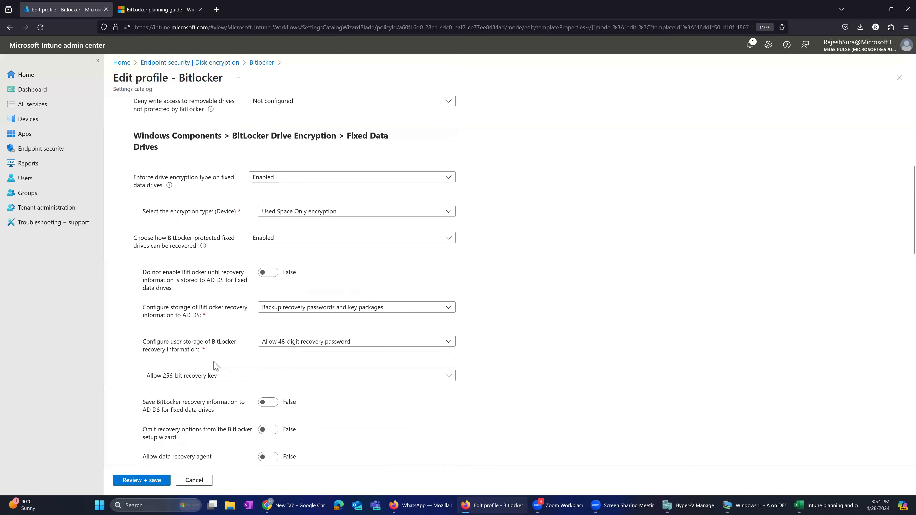
pyautogui.scroll(2, 216, 365)
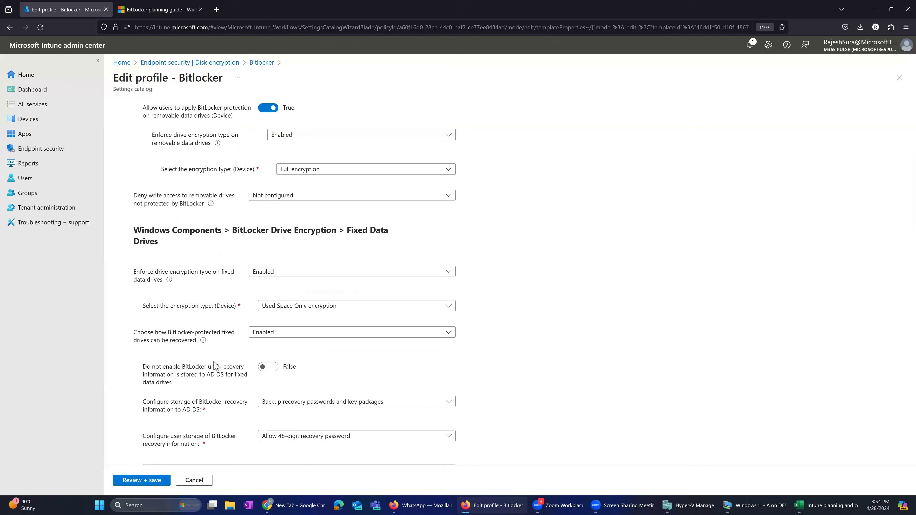
pyautogui.scroll(4, 216, 365)
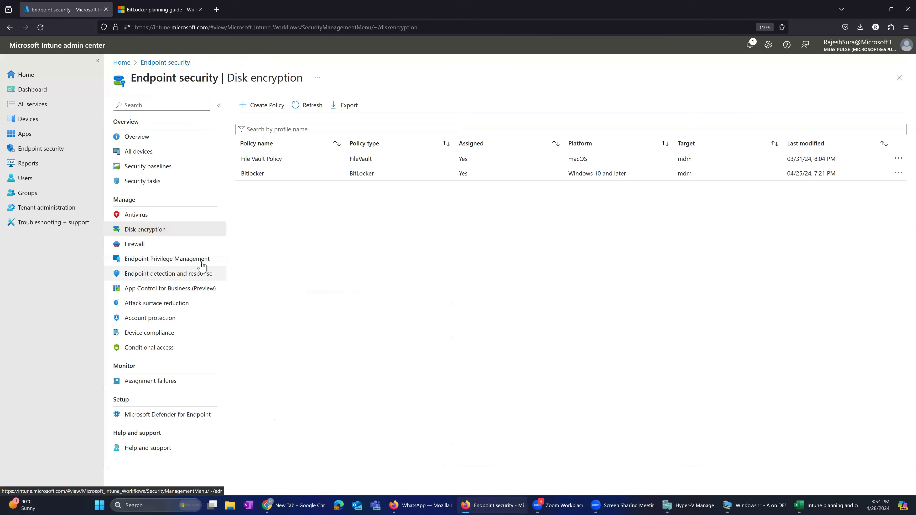
# - Start creating a new disk encryption policy for Windows 10 and later with the BitLocker profile
pyautogui.click(263, 107)
pyautogui.click(686, 116)
pyautogui.click(689, 127)
pyautogui.click(690, 137)
pyautogui.click(689, 152)
pyautogui.click(666, 483)
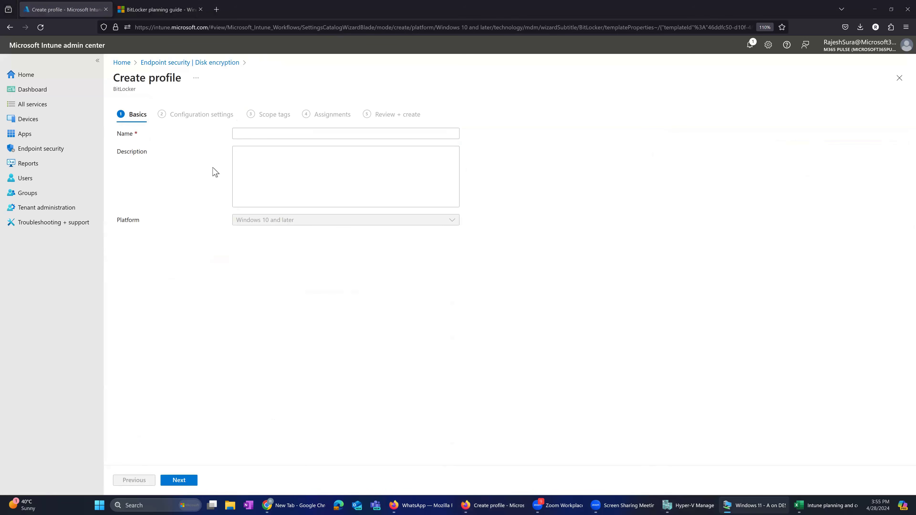
# - Name the new profile Test, proceed to its configuration settings and expand Administrative Templates
pyautogui.click(249, 136)
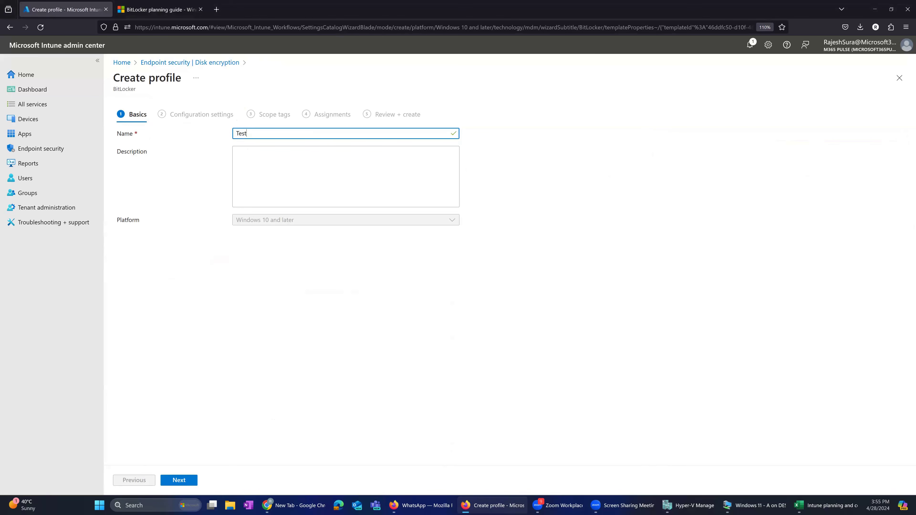
pyautogui.click(181, 482)
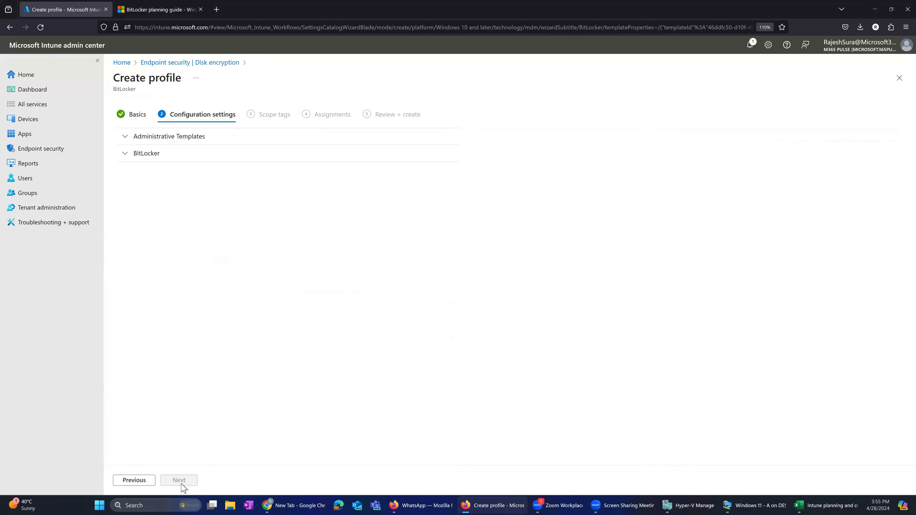
pyautogui.click(154, 139)
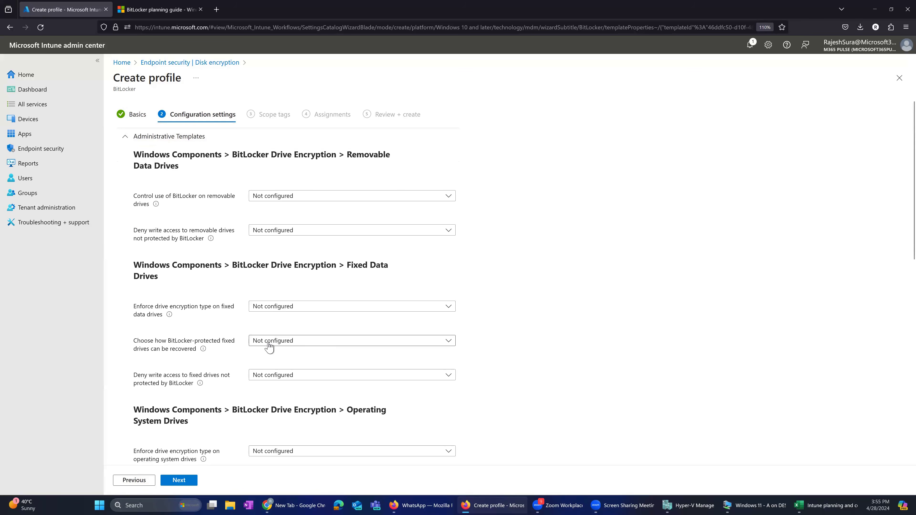
# - Set both the minimum PIN length for startup and enhanced PINs for startup to Enabled for operating system drives
pyautogui.scroll(-3, 253, 346)
pyautogui.scroll(-2, 196, 373)
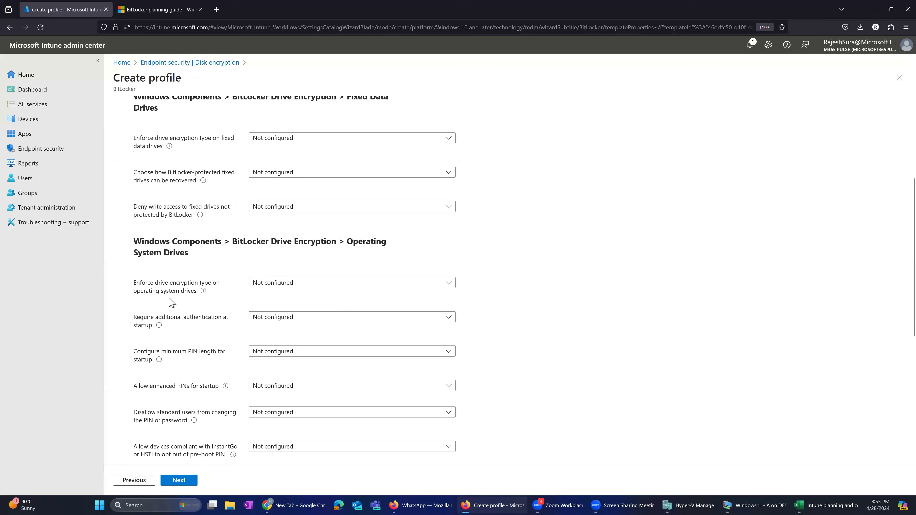
pyautogui.click(304, 285)
pyautogui.click(293, 311)
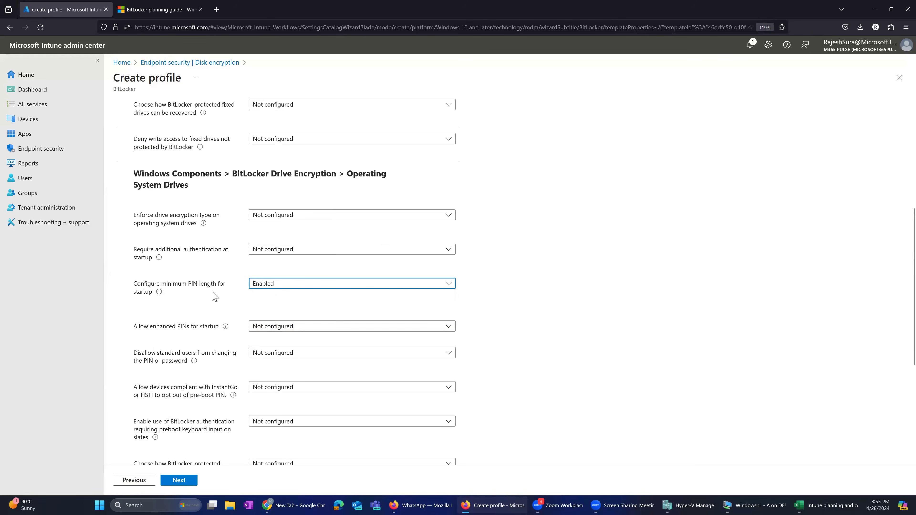
pyautogui.click(288, 328)
pyautogui.click(296, 356)
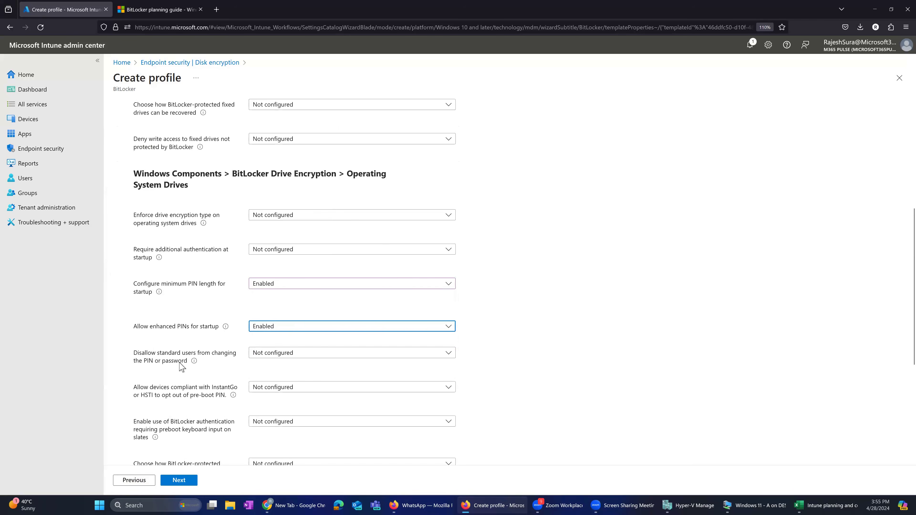
# - Search the new profile's settings for "PIN" and step through the matches
pyautogui.scroll(-1, 210, 371)
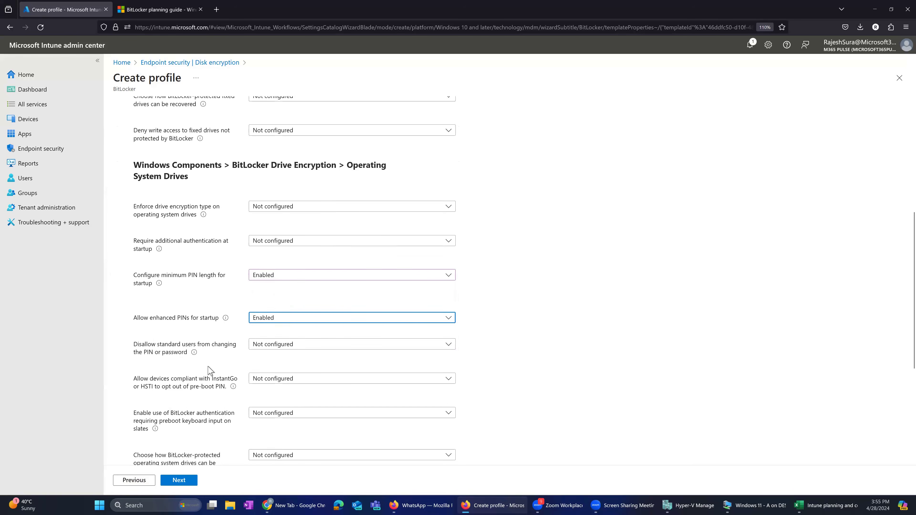
pyautogui.scroll(-1, 210, 371)
pyautogui.click(203, 365)
pyautogui.hotkey('ctrl', 'f')
pyautogui.write('PIN')
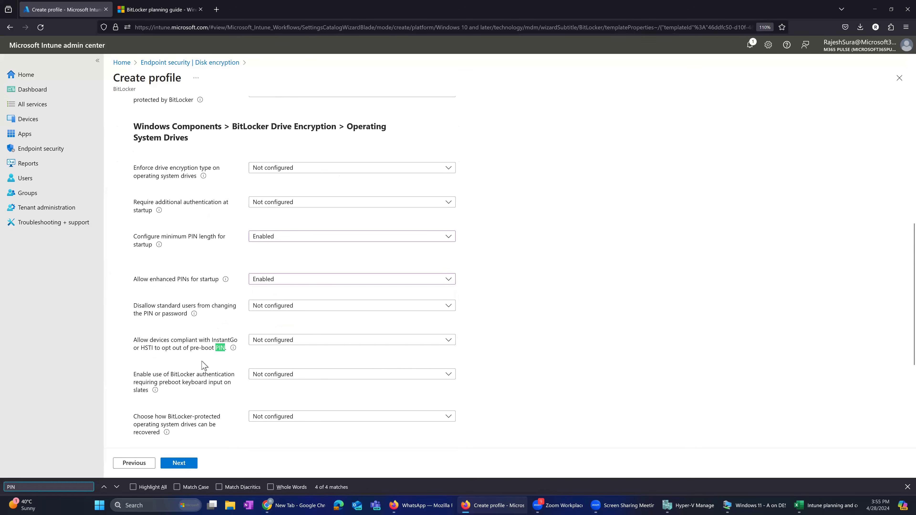
pyautogui.press('Return')
pyautogui.press('Return')
pyautogui.press('Return')
pyautogui.press('Return')
pyautogui.press('Return')
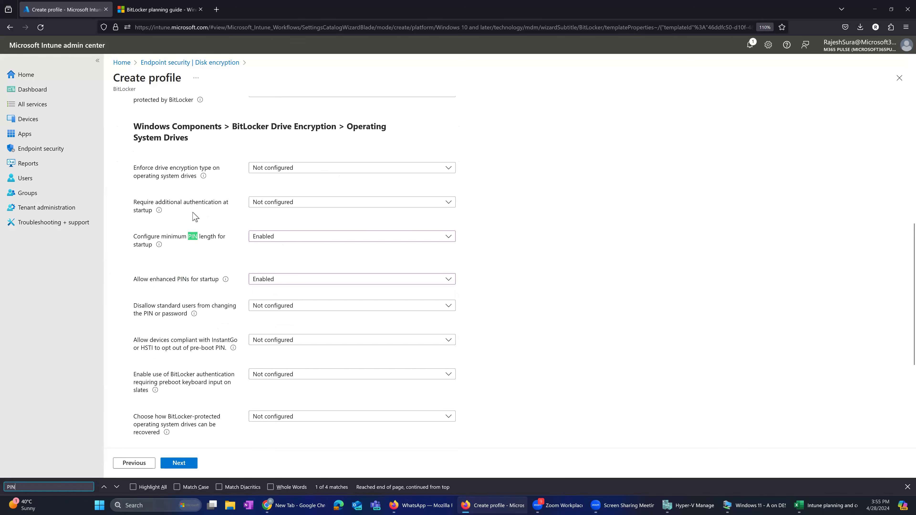
# - Enable additional authentication at startup and set its TPM startup key and PIN option to Require startup key and PIN with TPM
pyautogui.click(263, 205)
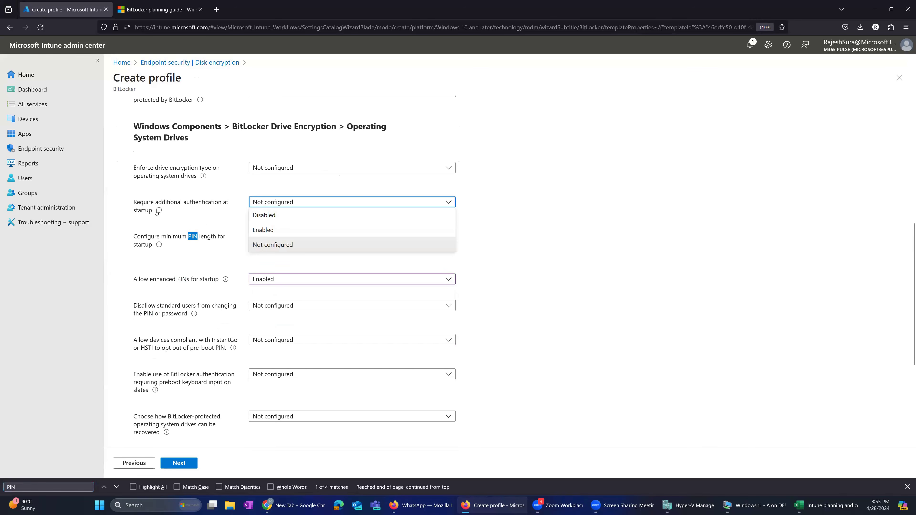
pyautogui.click(271, 231)
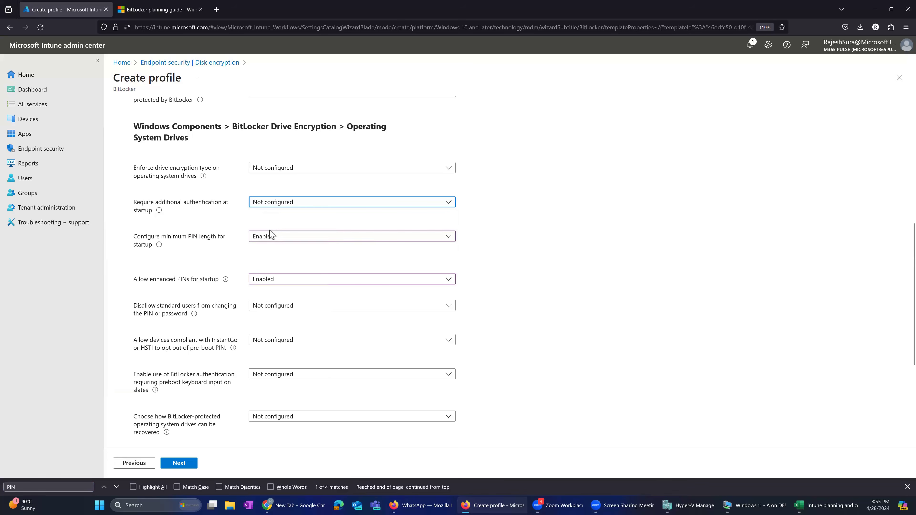
pyautogui.click(293, 238)
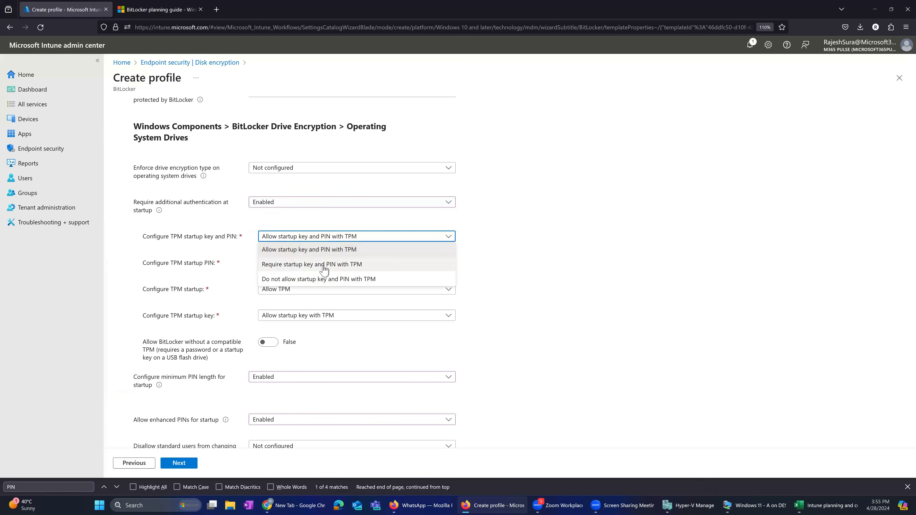
pyautogui.click(324, 265)
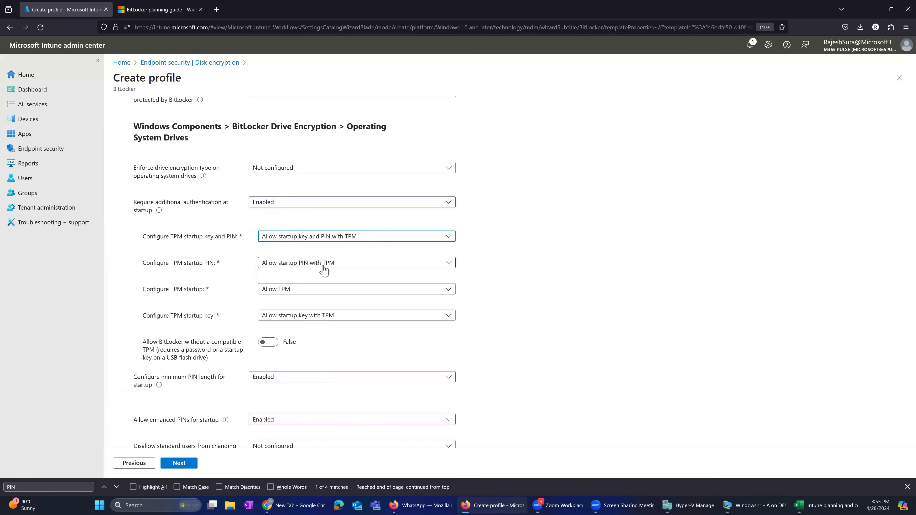
# - Set the TPM startup key and PIN option to Do not allow startup key and PIN with TPM
pyautogui.click(313, 238)
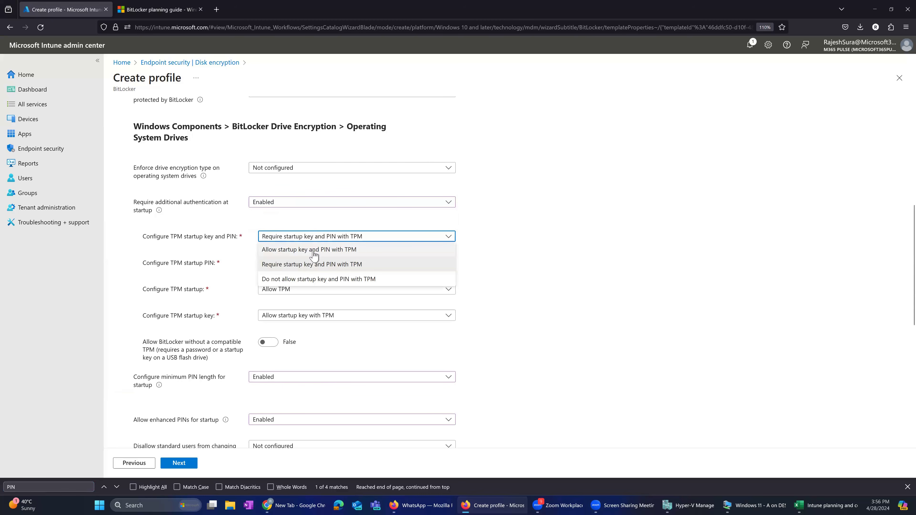
pyautogui.click(306, 280)
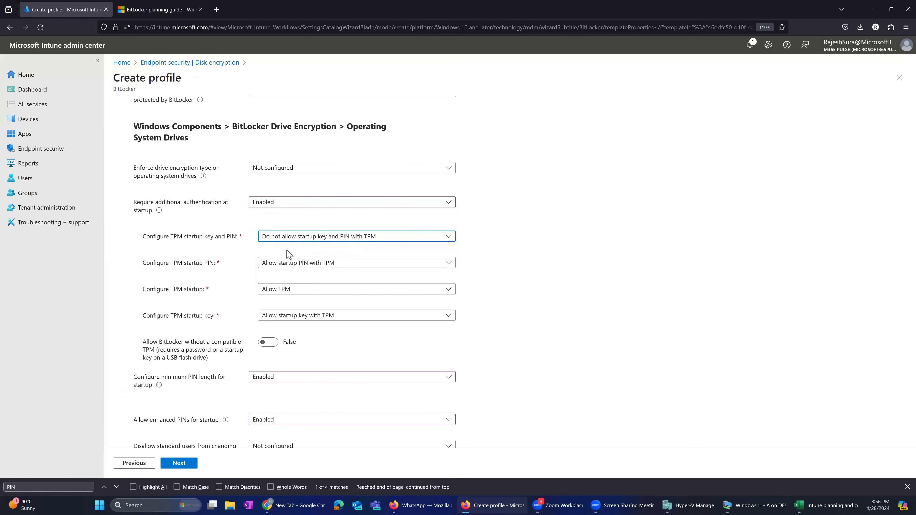
pyautogui.click(292, 238)
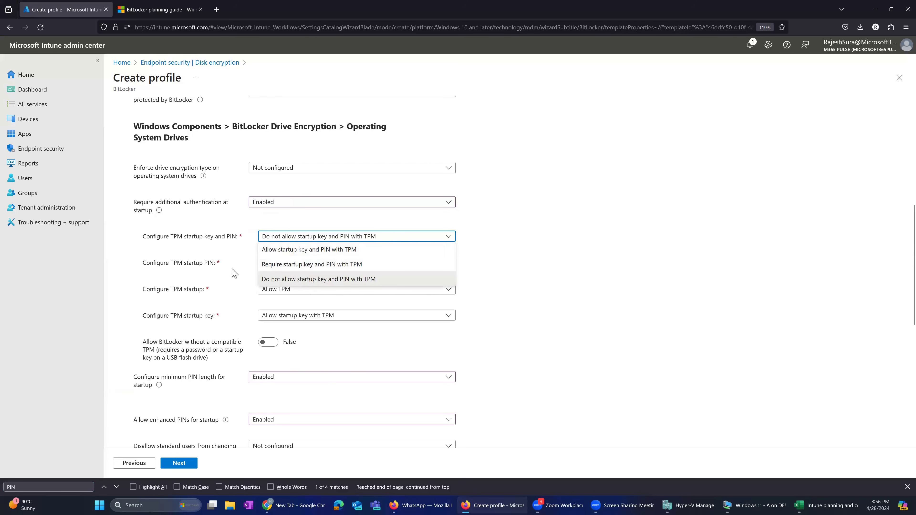
pyautogui.click(244, 271)
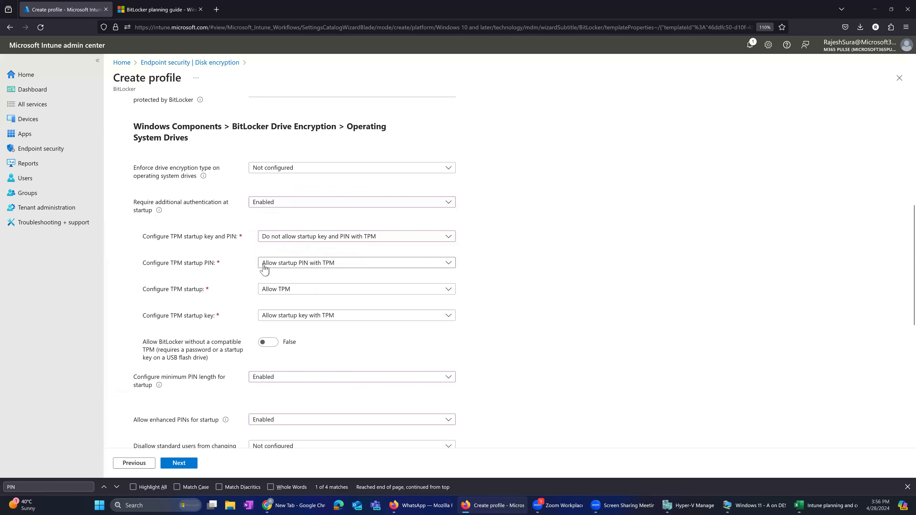
# - Review the available choices for TPM startup PIN, TPM startup and TPM startup key without changing them
pyautogui.click(288, 265)
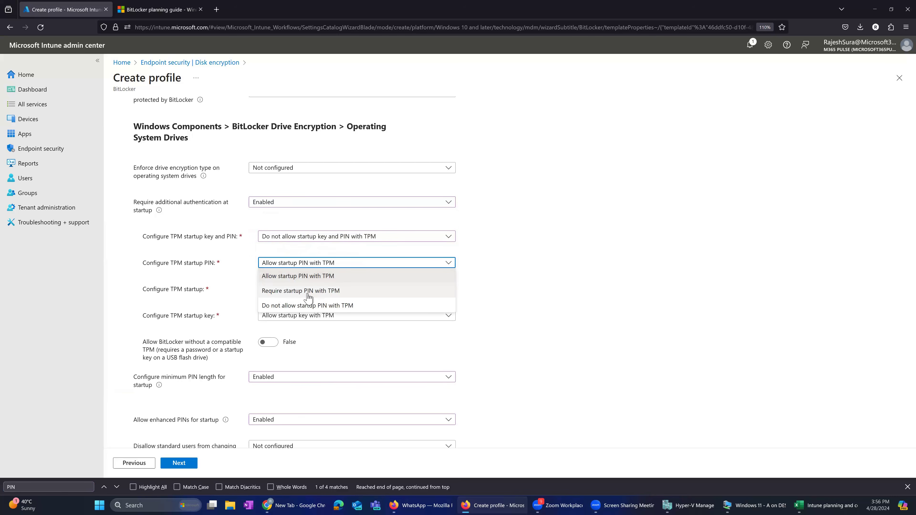
pyautogui.click(238, 298)
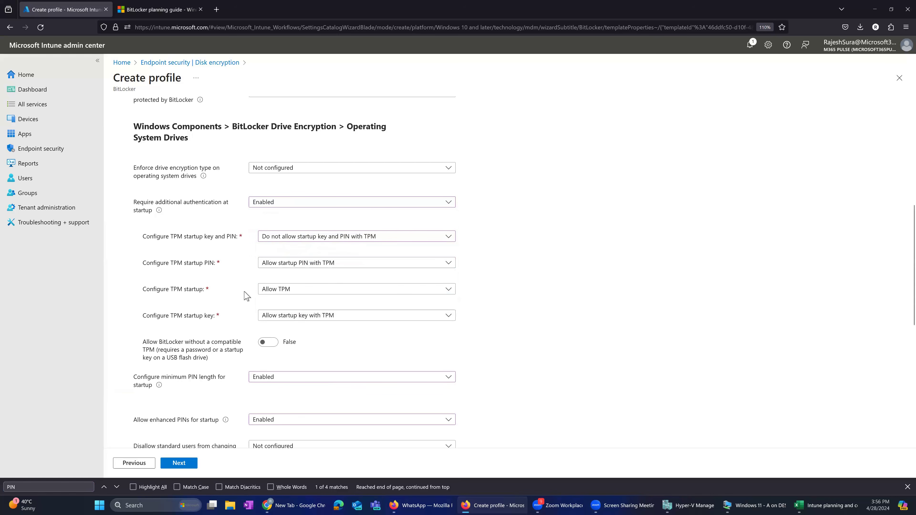
pyautogui.click(267, 293)
pyautogui.click(269, 298)
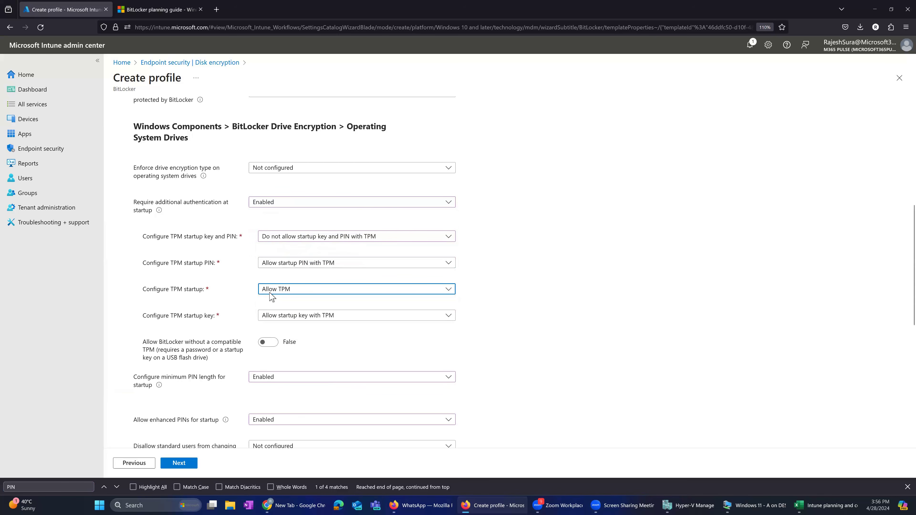
pyautogui.click(273, 294)
pyautogui.click(273, 302)
pyautogui.click(287, 315)
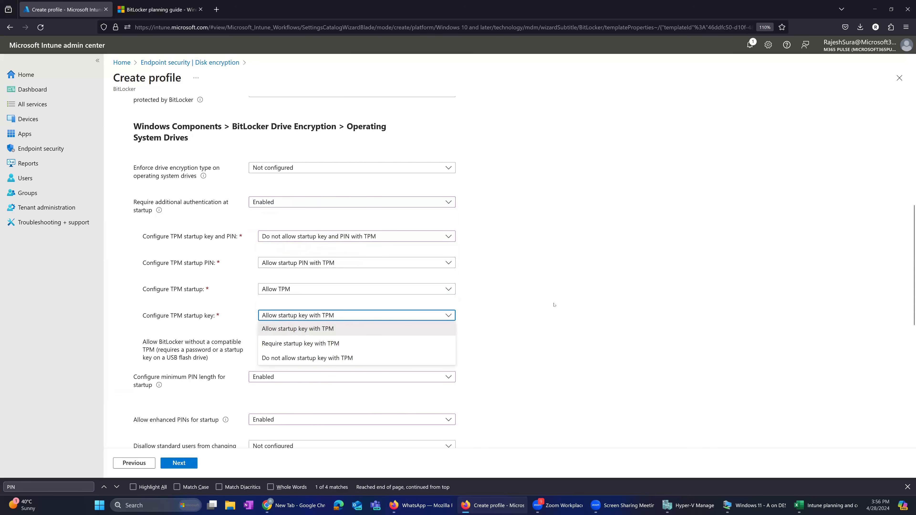
pyautogui.click(497, 306)
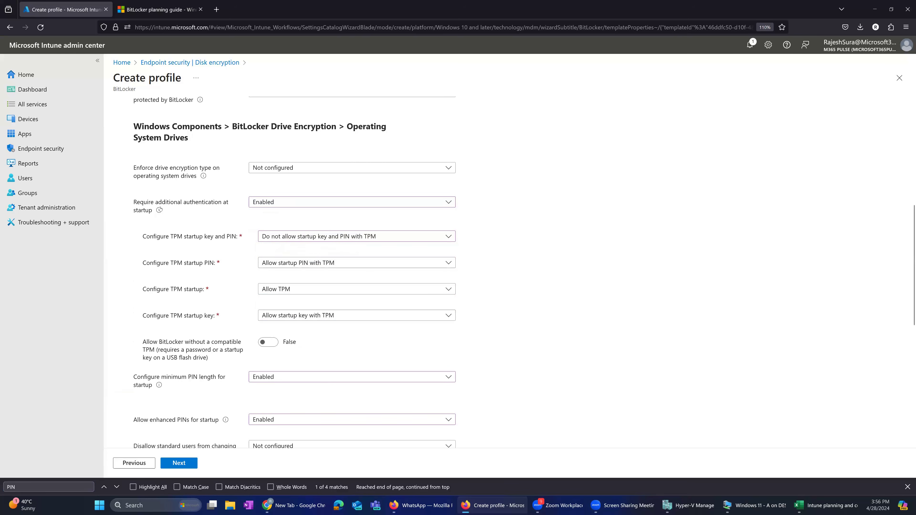
# - Read the description of the minimum PIN length for startup setting and view its choices
pyautogui.moveTo(160, 211)
pyautogui.scroll(-1, 226, 395)
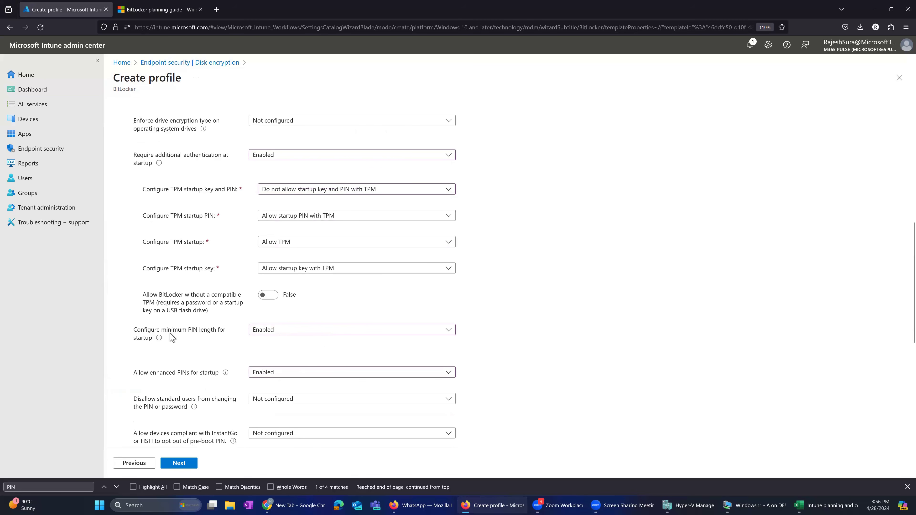
pyautogui.moveTo(159, 341)
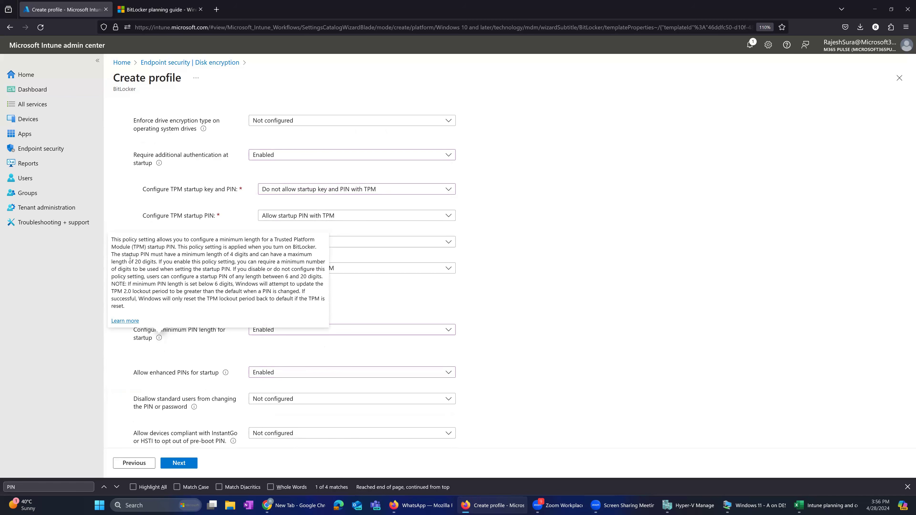
pyautogui.moveTo(194, 255); pyautogui.dragTo(309, 255)
pyautogui.click(154, 264)
pyautogui.click(265, 331)
pyautogui.click(235, 360)
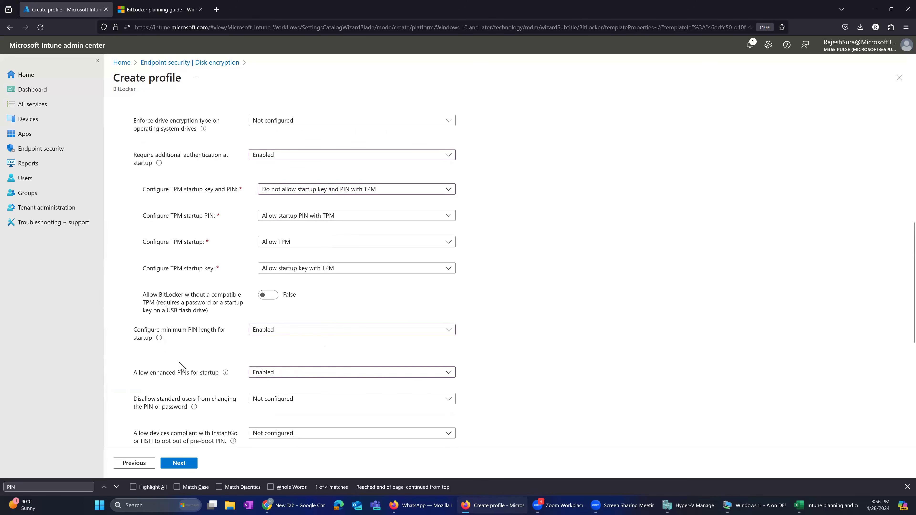
# - Try Enabled for disallowing standard users from changing the PIN or password, and return it to Not configured
pyautogui.click(280, 373)
pyautogui.click(261, 373)
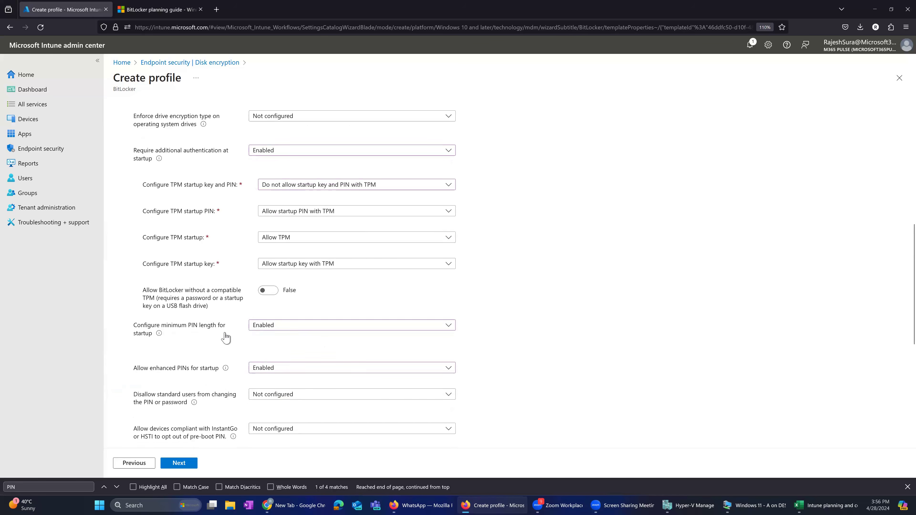
pyautogui.scroll(-2, 256, 337)
pyautogui.click(274, 308)
pyautogui.click(255, 332)
pyautogui.click(263, 304)
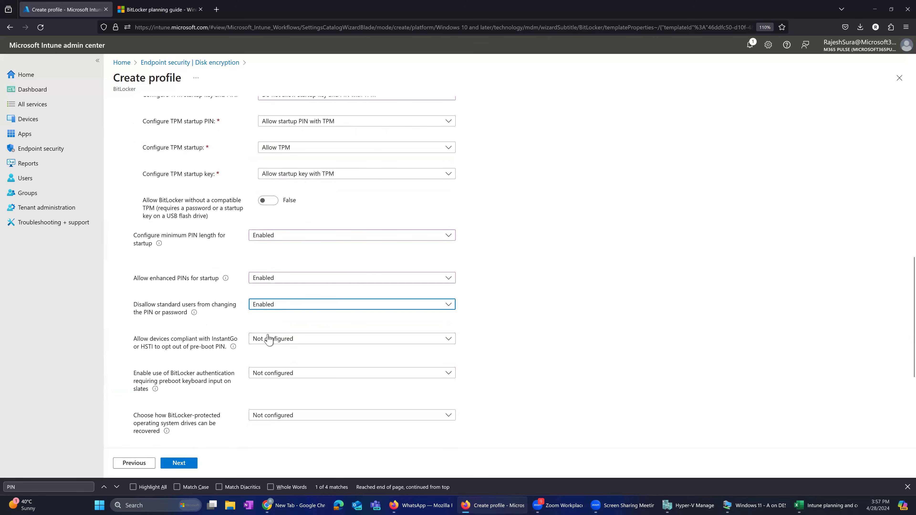
pyautogui.click(267, 347)
# - Set enhanced PINs for startup to Not configured and the minimum PIN length for startup to Enabled
pyautogui.click(259, 281)
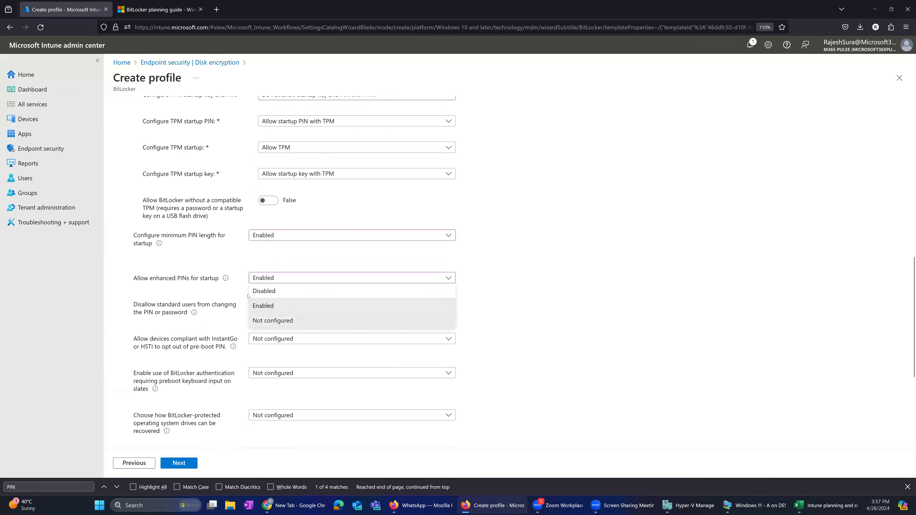
pyautogui.click(267, 320)
pyautogui.click(267, 237)
pyautogui.click(274, 278)
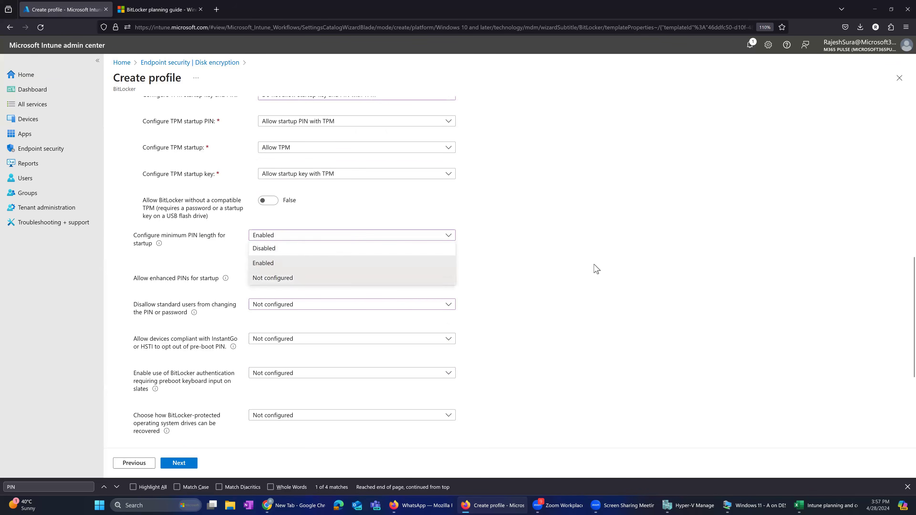
pyautogui.click(288, 237)
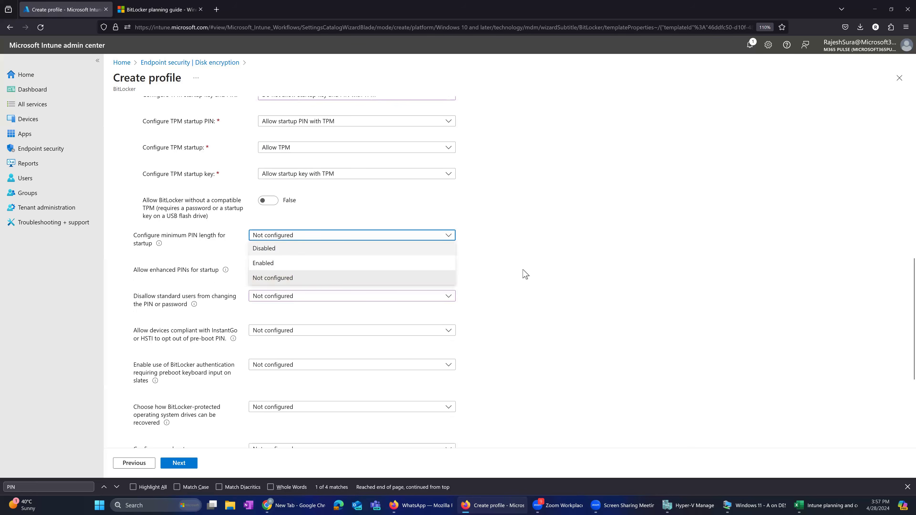
pyautogui.click(263, 262)
# - Look over the operating system drive settings once more and switch to the Windows 11 virtual machine window
pyautogui.scroll(-3, 197, 382)
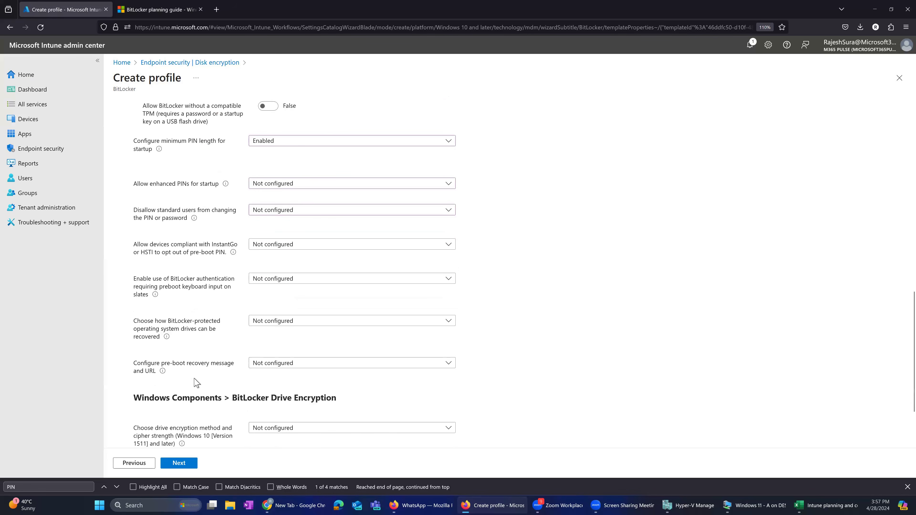
pyautogui.scroll(9, 196, 382)
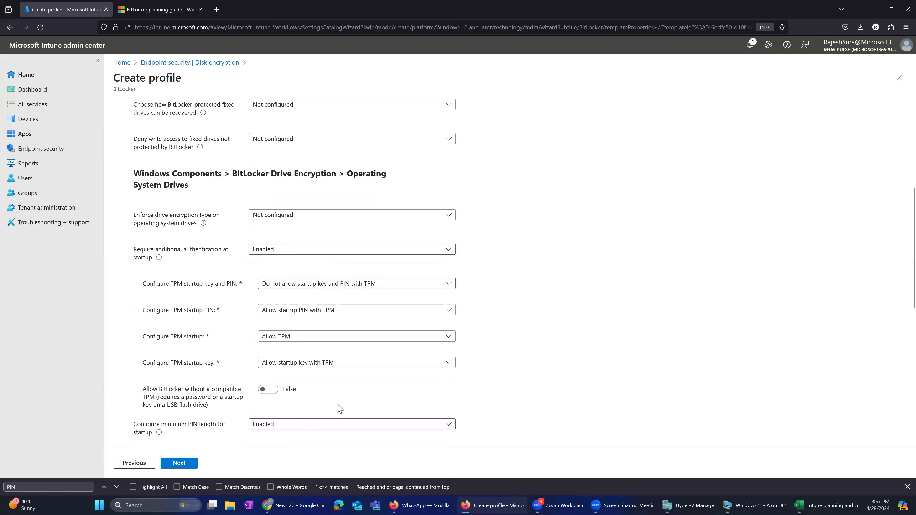
pyautogui.hotkey('alt', 'Tab')
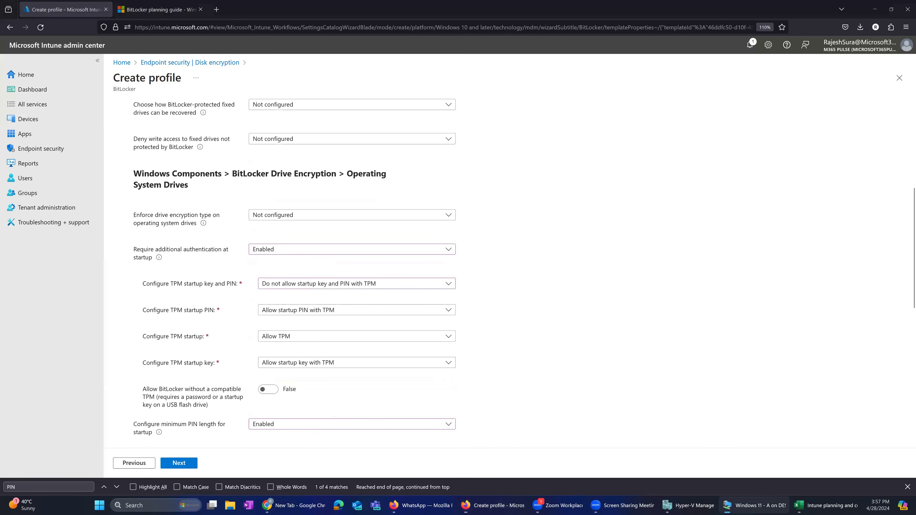